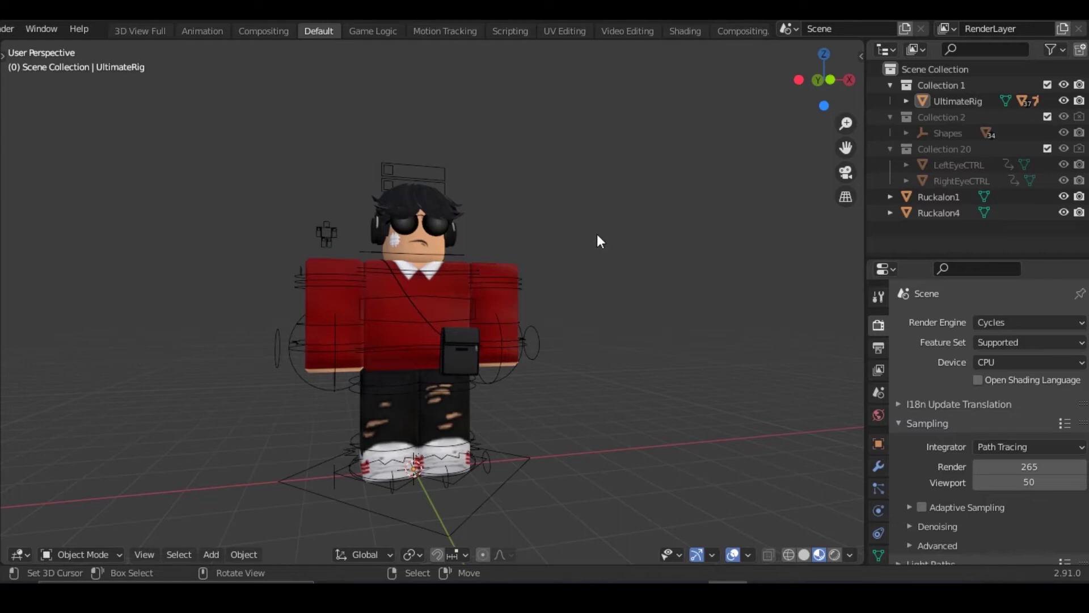
- Select the character's left arm mesh and open the Shading workspace
{"action": "key", "text": "shift+grave"}
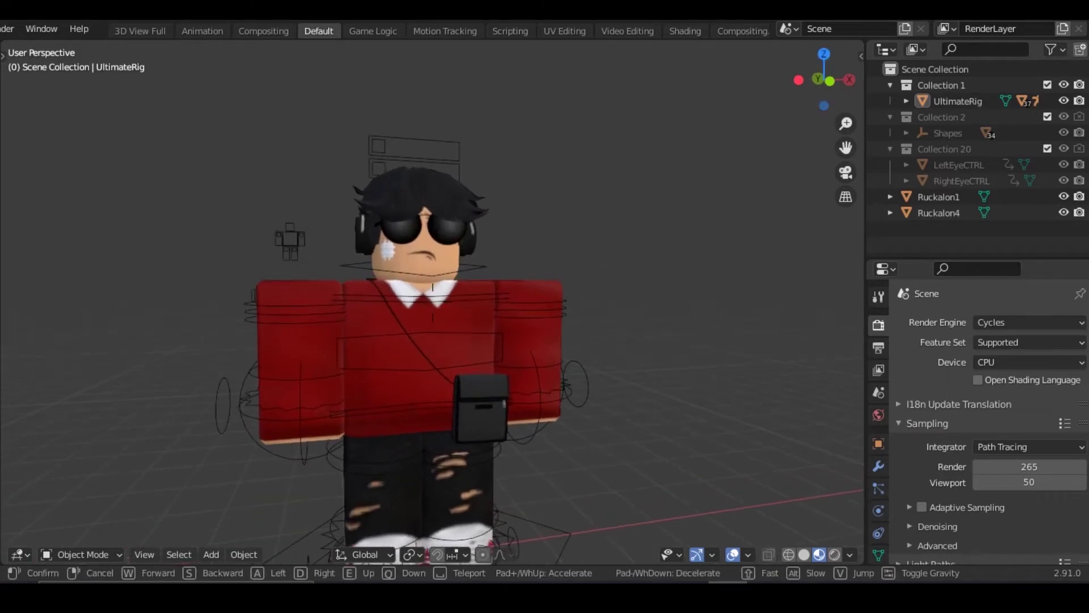
{"action": "key", "text": "w"}
{"action": "left_click", "coordinate": [433, 302]}
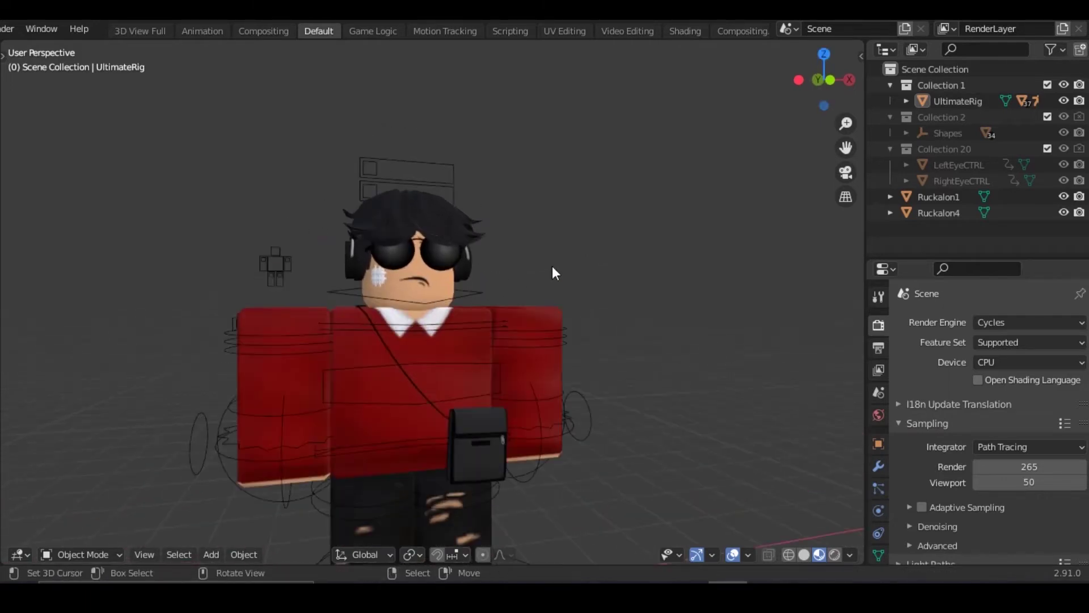
{"action": "left_click", "coordinate": [529, 309]}
{"action": "key", "text": "shift+grave"}
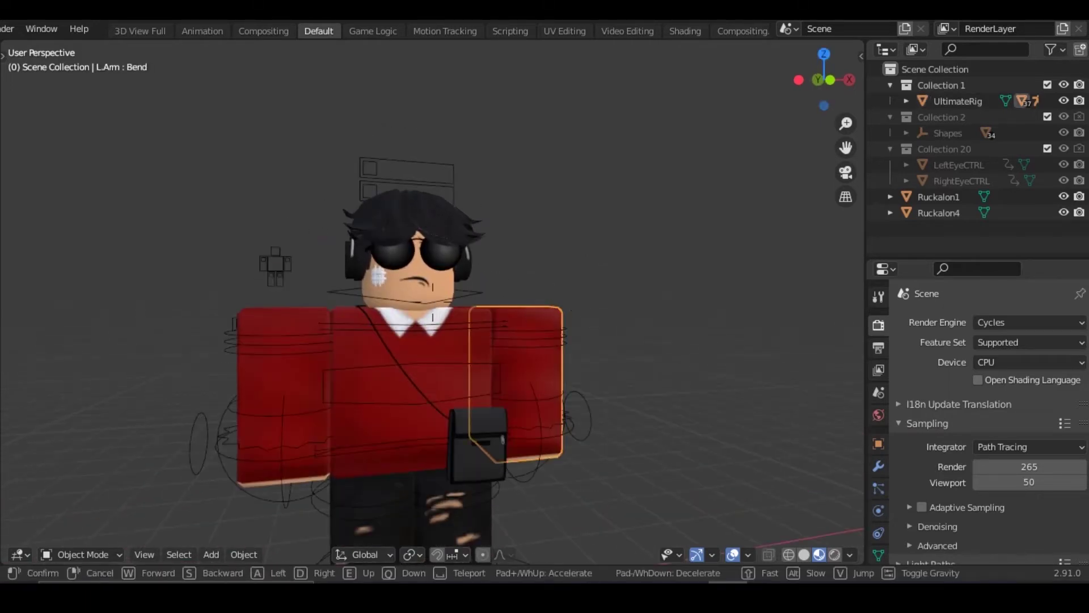
{"action": "key", "text": "q"}
{"action": "key", "text": "w"}
{"action": "left_click", "coordinate": [473, 292]}
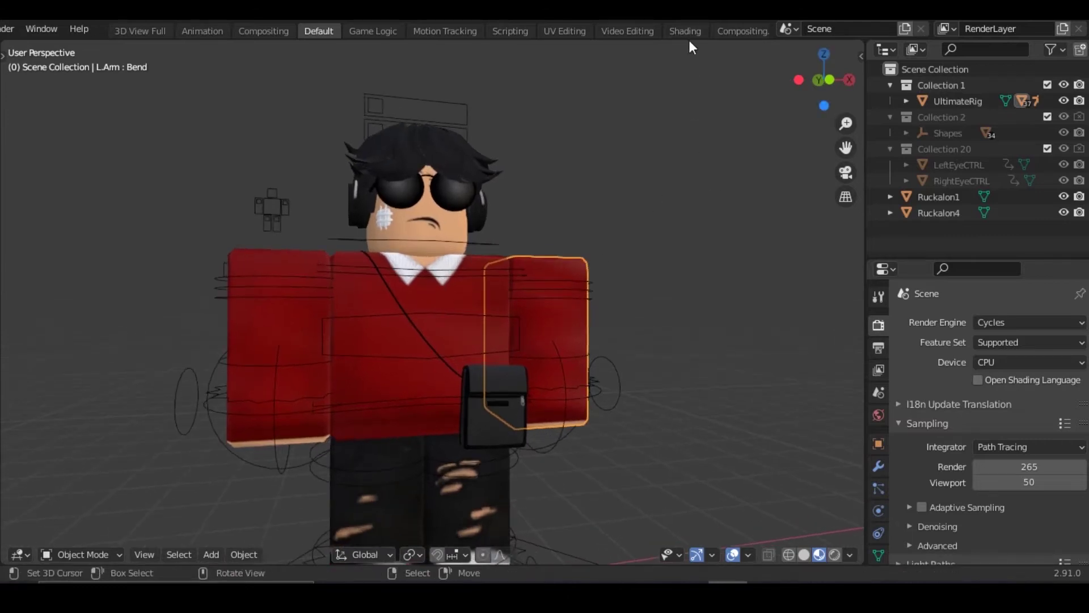
{"action": "left_click", "coordinate": [695, 31]}
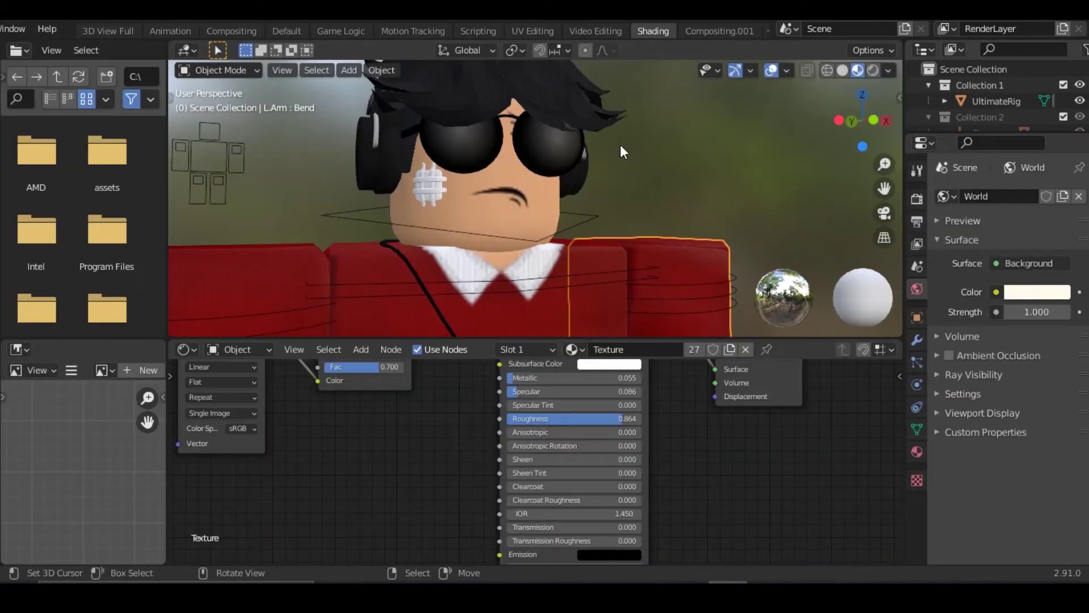
- Set the Saturation of the Hue Saturation Value node in the arm's Texture material to 1.2
{"action": "key", "text": "ctrl+s"}
{"action": "middle_click_drag", "start_coordinate": [523, 409], "coordinate": [657, 477]}
{"action": "scroll", "coordinate": [539, 459], "scroll_direction": "up", "scroll_amount": 6}
{"action": "middle_click_drag", "start_coordinate": [501, 388], "coordinate": [525, 497]}
{"action": "middle_click_drag", "start_coordinate": [538, 458], "coordinate": [515, 442]}
{"action": "left_click", "coordinate": [509, 483]}
{"action": "type", "text": "1"}
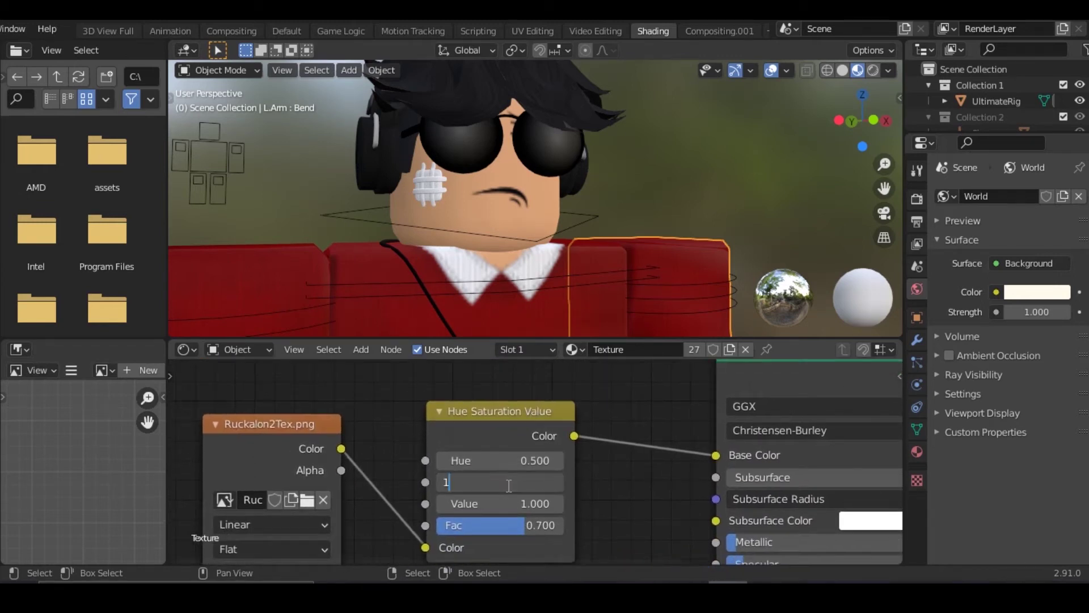
{"action": "left_click", "coordinate": [555, 482]}
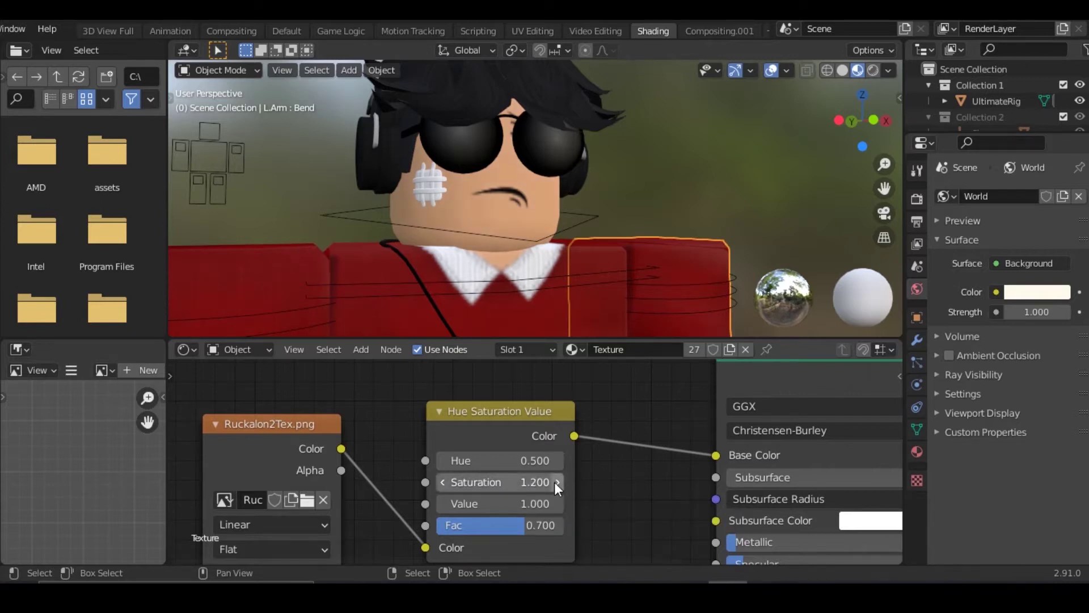
- Try a Saturation of 1.3 on the Hue Saturation Value node
{"action": "left_click", "coordinate": [555, 482]}
{"action": "left_click_drag", "start_coordinate": [492, 482], "coordinate": [590, 483]}
{"action": "right_click", "coordinate": [494, 481]}
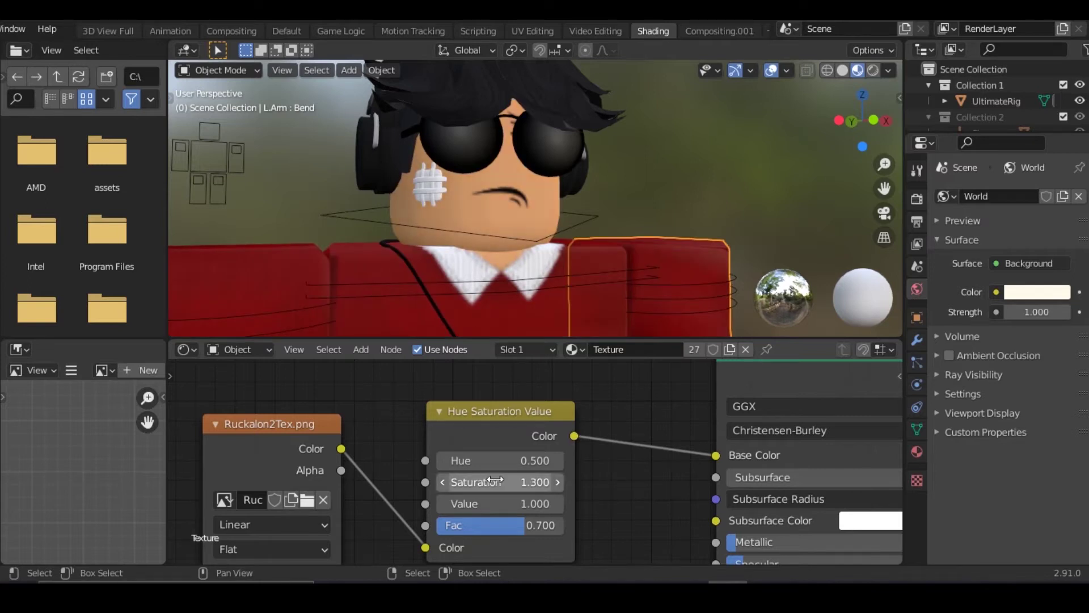
- Return the Hue Saturation Value node's Saturation to 1.2 and save the file
{"action": "left_click", "coordinate": [495, 482]}
{"action": "type", "text": "1.2"}
{"action": "key", "text": "Return"}
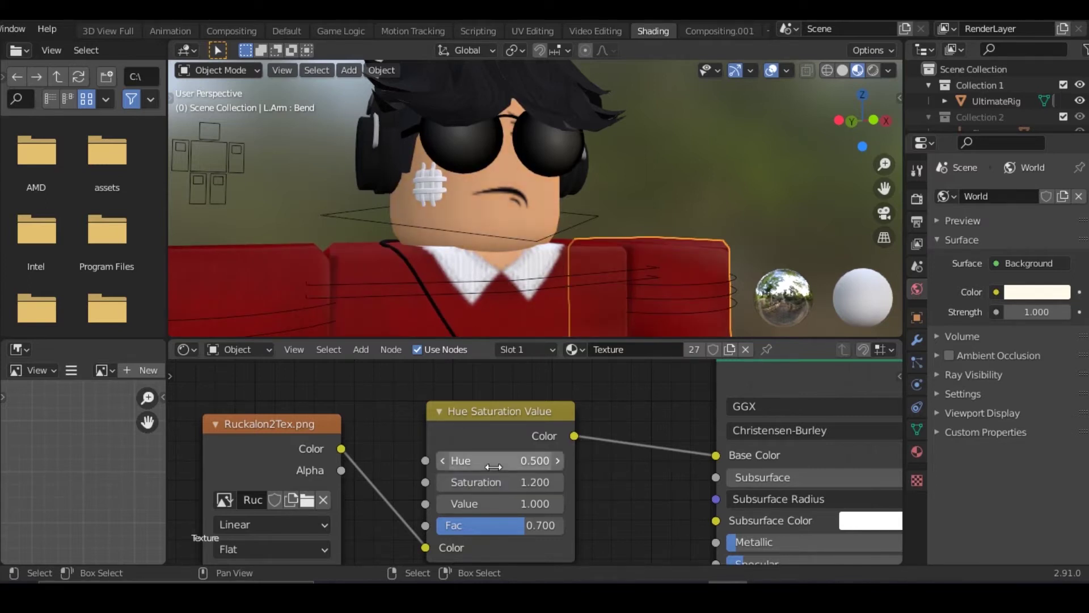
{"action": "key", "text": "ctrl+s"}
- Review the Metallic, Specular and Roughness settings of the material's shader node
{"action": "middle_click_drag", "start_coordinate": [476, 481], "coordinate": [291, 451]}
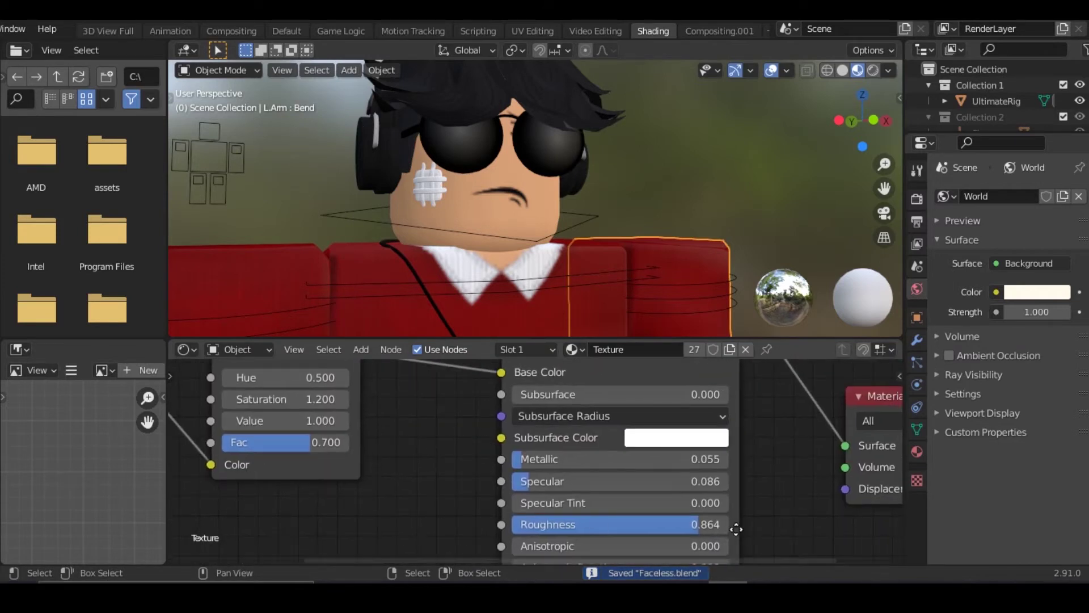
{"action": "middle_click_drag", "start_coordinate": [736, 529], "coordinate": [652, 442]}
{"action": "scroll", "coordinate": [649, 437], "scroll_direction": "down", "scroll_amount": 2}
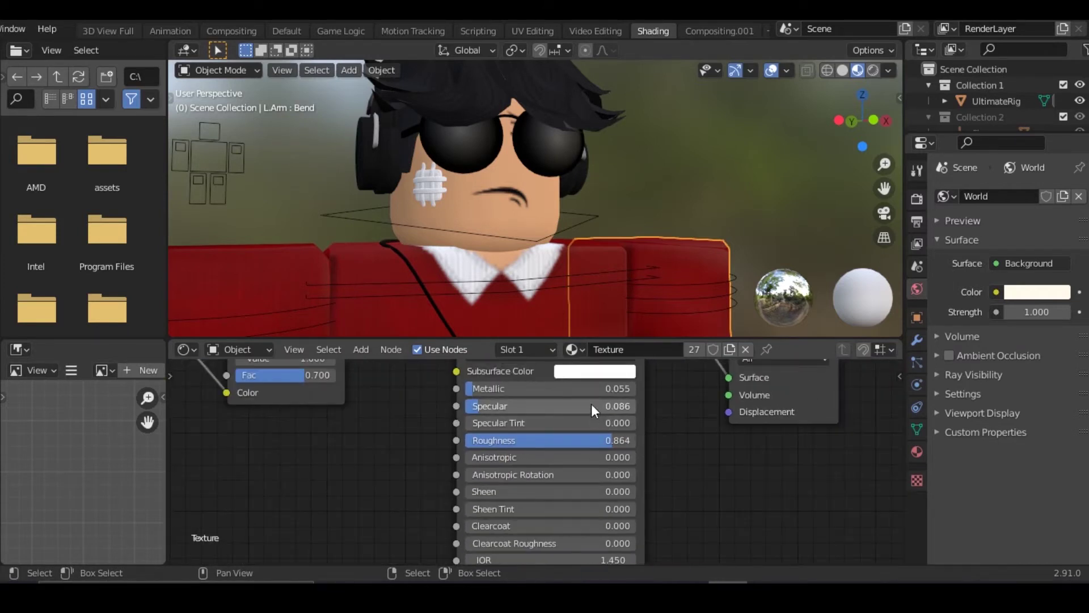
{"action": "scroll", "coordinate": [606, 435], "scroll_direction": "down", "scroll_amount": 2}
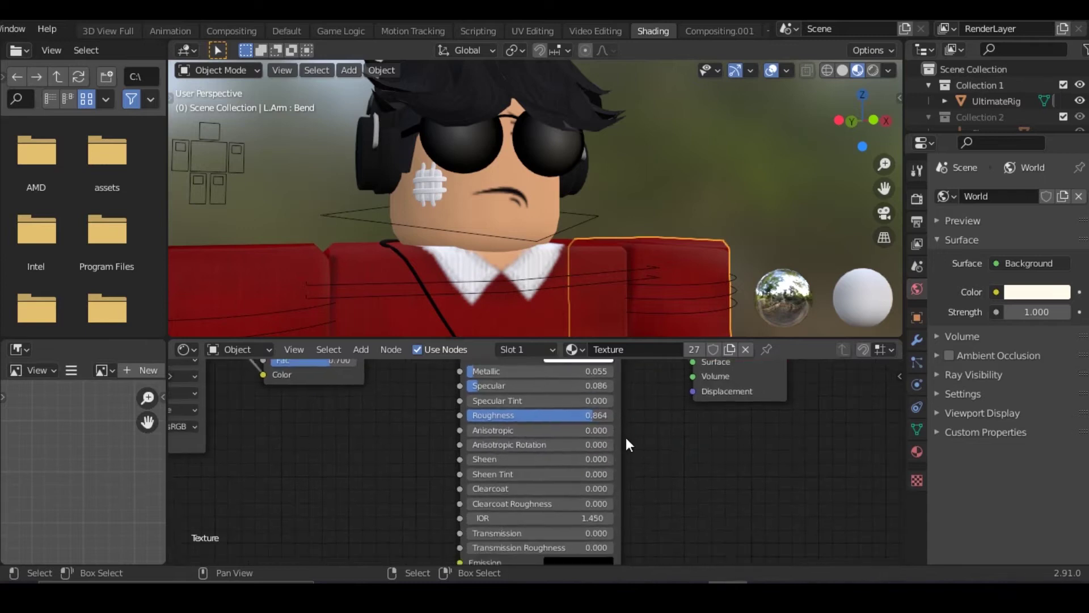
{"action": "scroll", "coordinate": [625, 438], "scroll_direction": "down", "scroll_amount": 1}
{"action": "mouse_move", "coordinate": [624, 446]}
{"action": "middle_mouse_down"}
{"action": "mouse_move", "coordinate": [624, 461]}
{"action": "mouse_move", "coordinate": [620, 449]}
{"action": "middle_mouse_up"}
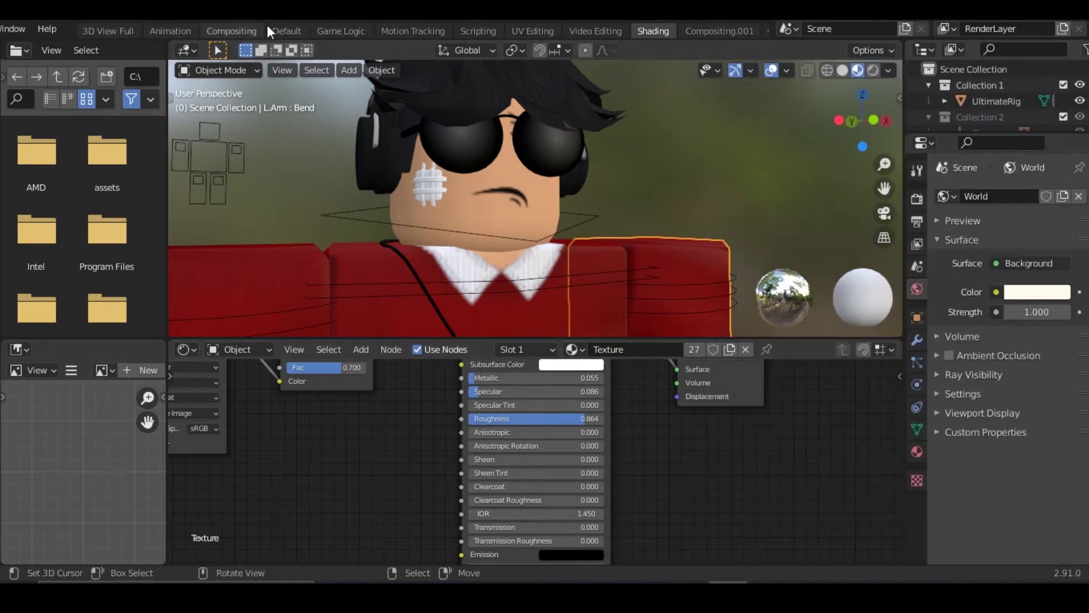
- Add a Denoise node near the link between Render Layers and Composite in the Compositing.001 workspace, and save the file
{"action": "left_click", "coordinate": [272, 29]}
{"action": "key", "text": "ctrl+s"}
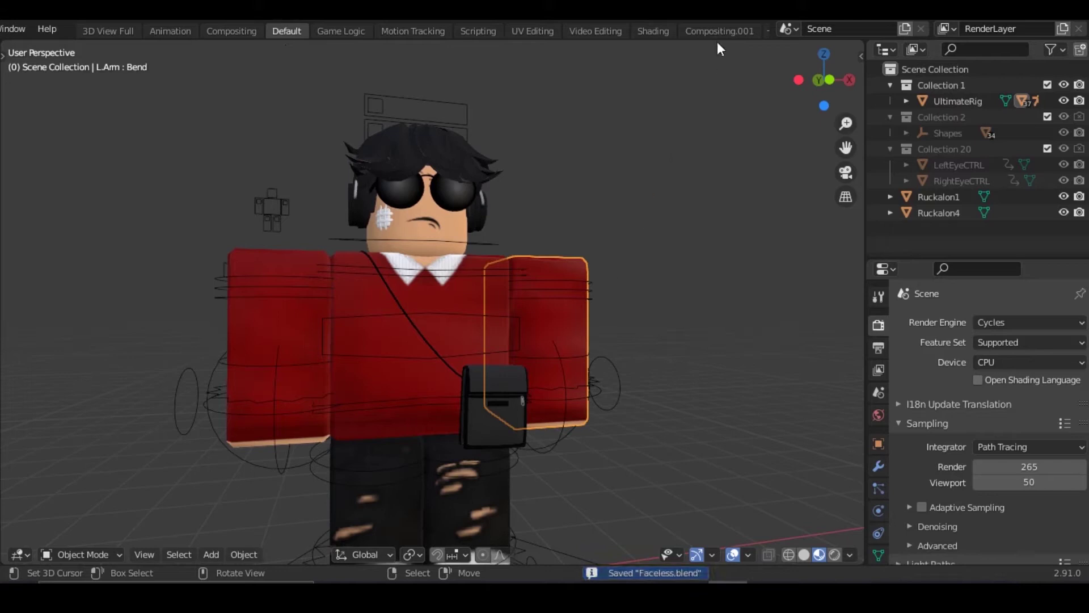
{"action": "left_click", "coordinate": [740, 33]}
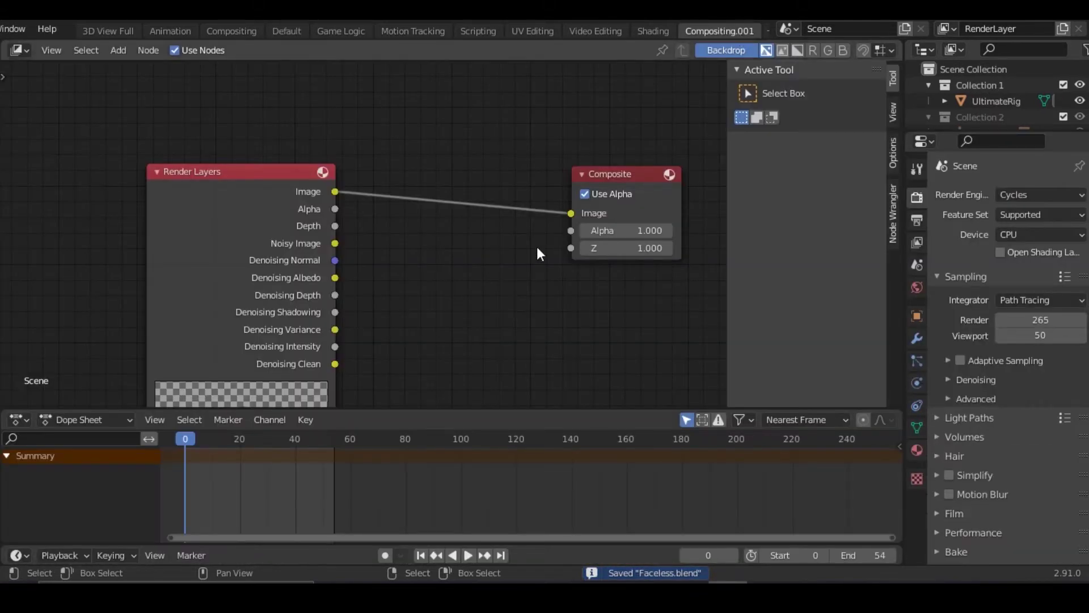
{"action": "middle_click_drag", "start_coordinate": [537, 247], "coordinate": [486, 264]}
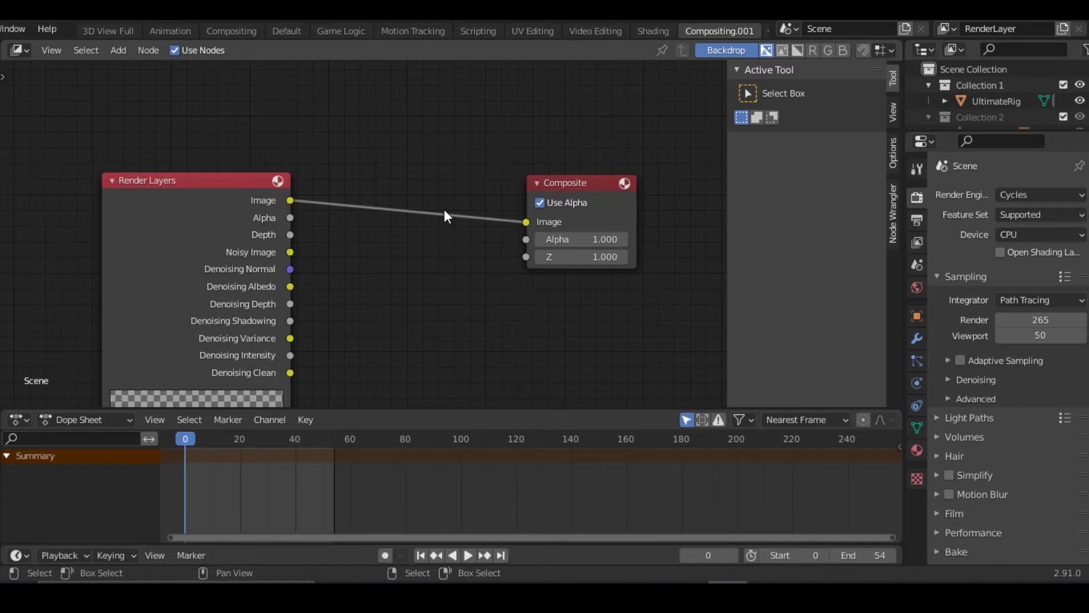
{"action": "key", "text": "shift+a"}
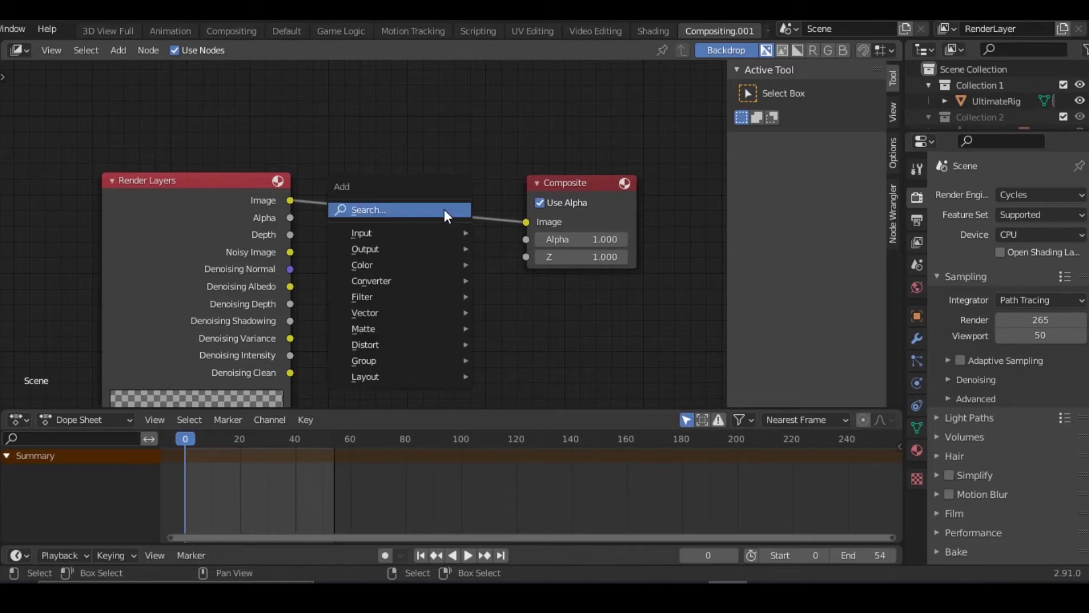
{"action": "left_click", "coordinate": [443, 209]}
{"action": "type", "text": "den"}
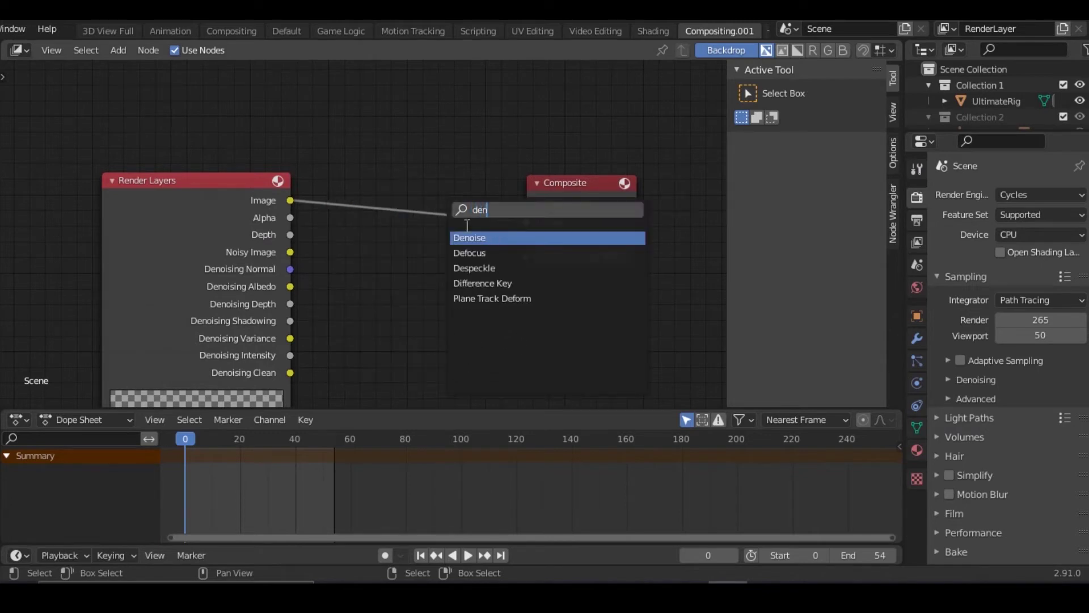
{"action": "left_click", "coordinate": [471, 238]}
{"action": "left_click", "coordinate": [404, 175]}
{"action": "key", "text": "ctrl+s"}
{"action": "key", "text": "g"}
{"action": "left_click", "coordinate": [325, 139]}
- Return to the Default workspace, select the rig's Torso control bone for posing, and save the file
{"action": "left_click", "coordinate": [288, 31]}
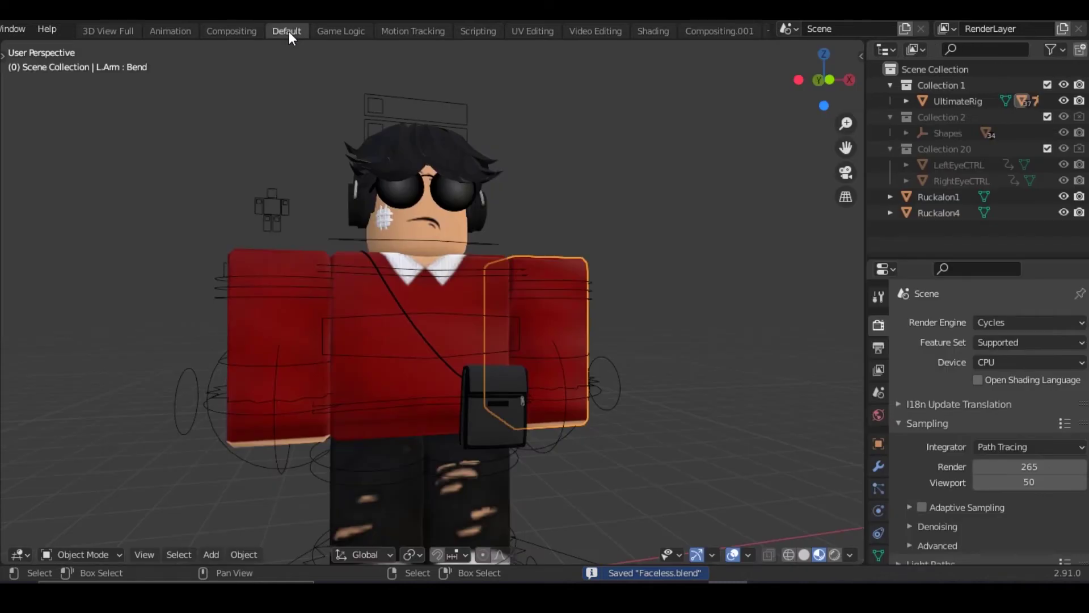
{"action": "scroll", "coordinate": [761, 239], "scroll_direction": "down", "scroll_amount": 1}
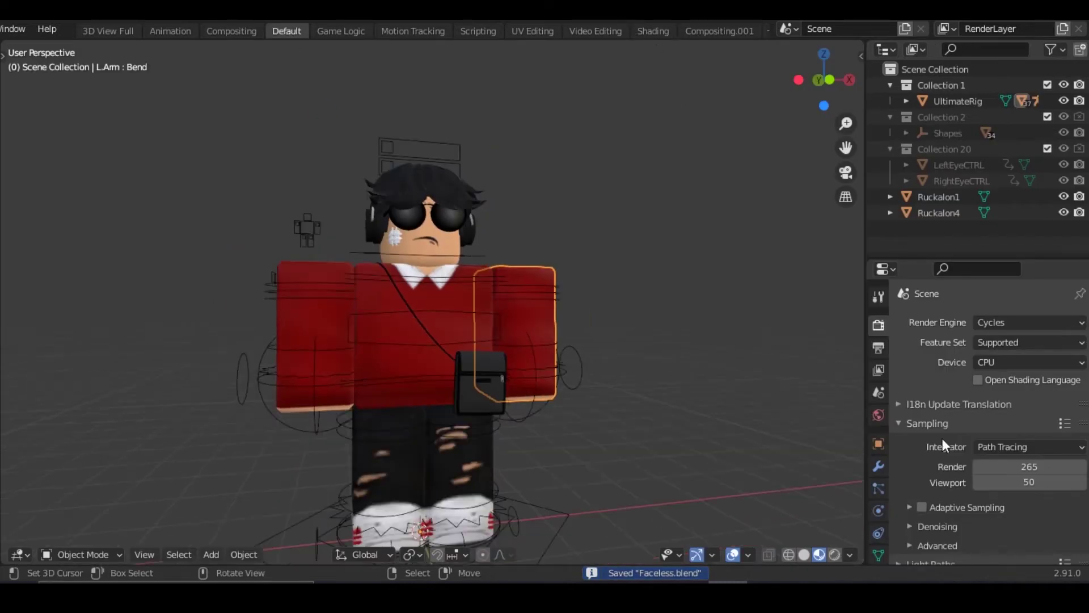
{"action": "scroll", "coordinate": [851, 405], "scroll_direction": "down", "scroll_amount": 1}
{"action": "scroll", "coordinate": [874, 401], "scroll_direction": "down", "scroll_amount": 1}
{"action": "scroll", "coordinate": [652, 427], "scroll_direction": "up", "scroll_amount": 3}
{"action": "scroll", "coordinate": [504, 263], "scroll_direction": "down", "scroll_amount": 3}
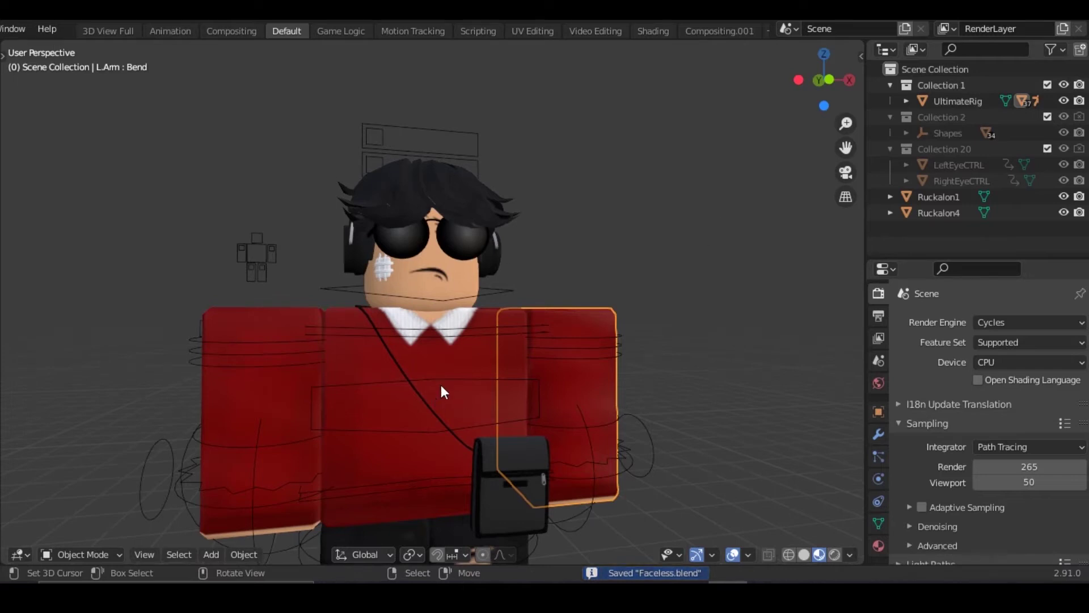
{"action": "right_click", "coordinate": [441, 379]}
{"action": "key", "text": "ctrl+s"}
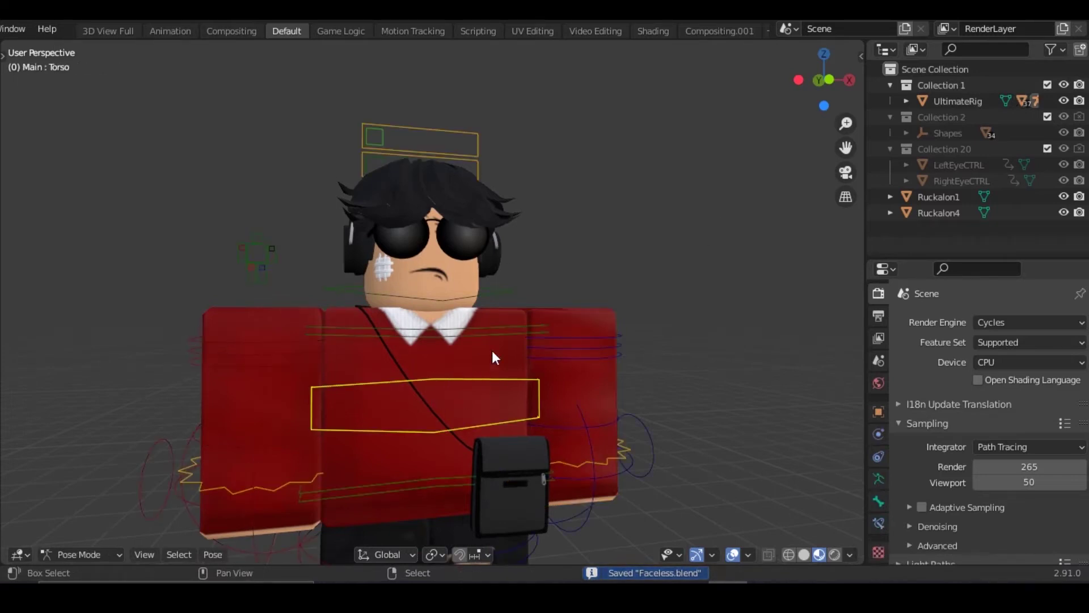
- Move the left and right leg IK/FK switches down on the small figure beside the character's head
{"action": "key", "text": "shift+grave"}
{"action": "key", "text": "s"}
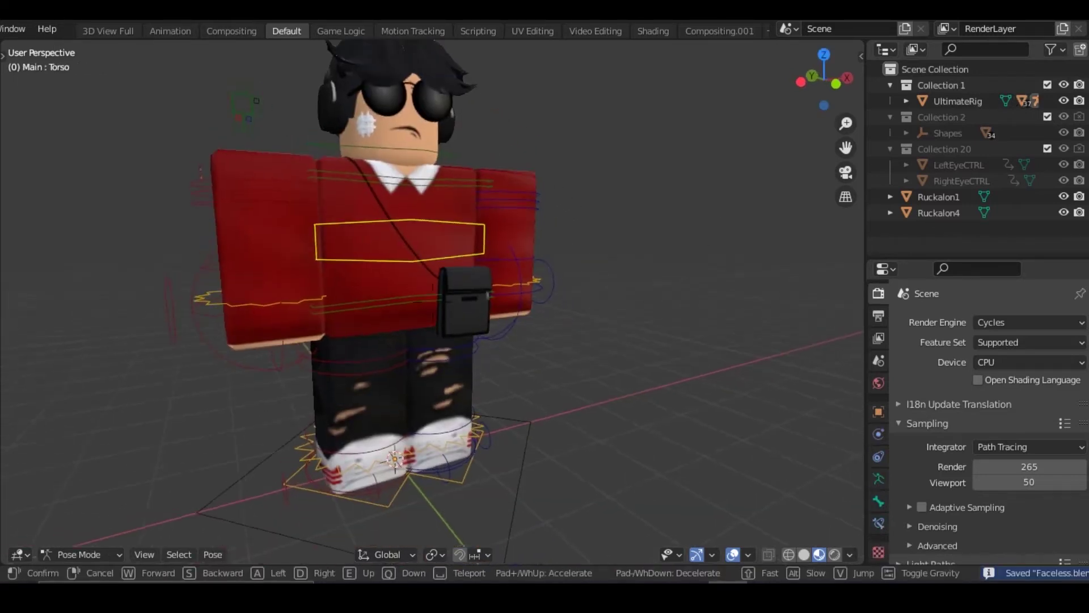
{"action": "key", "text": "w"}
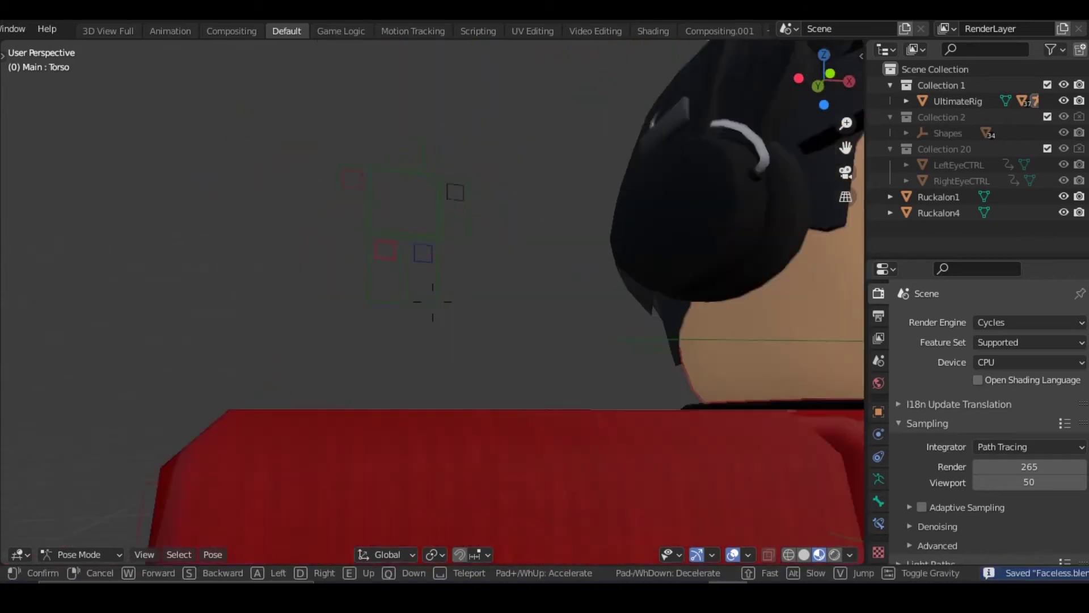
{"action": "left_click", "coordinate": [434, 312]}
{"action": "left_click", "coordinate": [422, 306]}
{"action": "left_click", "coordinate": [385, 306], "text": "shift"}
{"action": "key", "text": "g"}
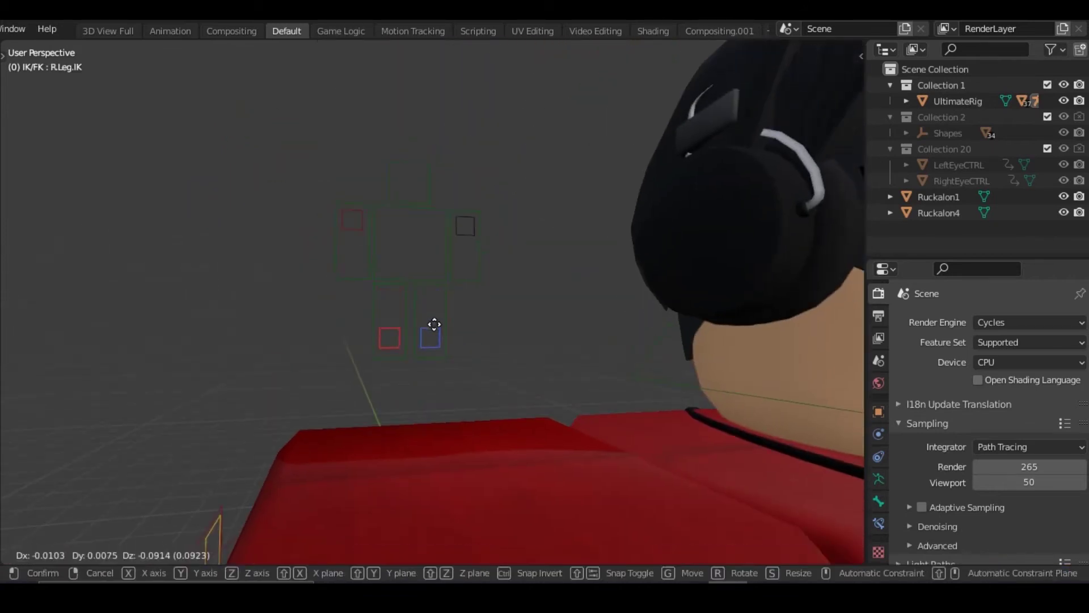
{"action": "left_click", "coordinate": [436, 410]}
- Lower the Torso control along the Z axis so that the character's knees bend
{"action": "key", "text": "shift+grave"}
{"action": "key", "text": "s"}
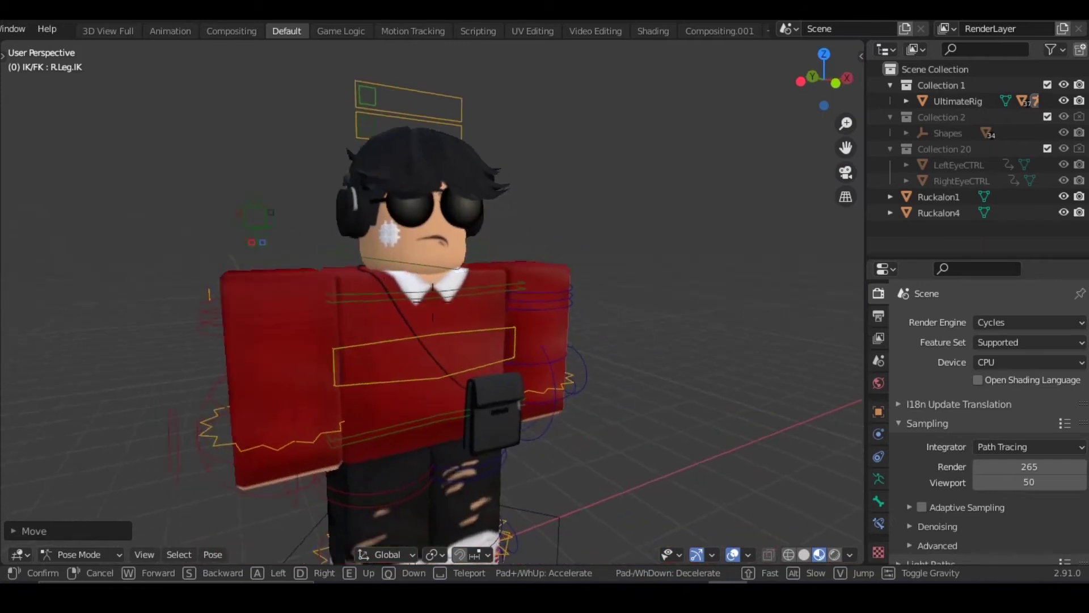
{"action": "left_click", "coordinate": [441, 263]}
{"action": "left_click", "coordinate": [444, 252]}
{"action": "key", "text": "g"}
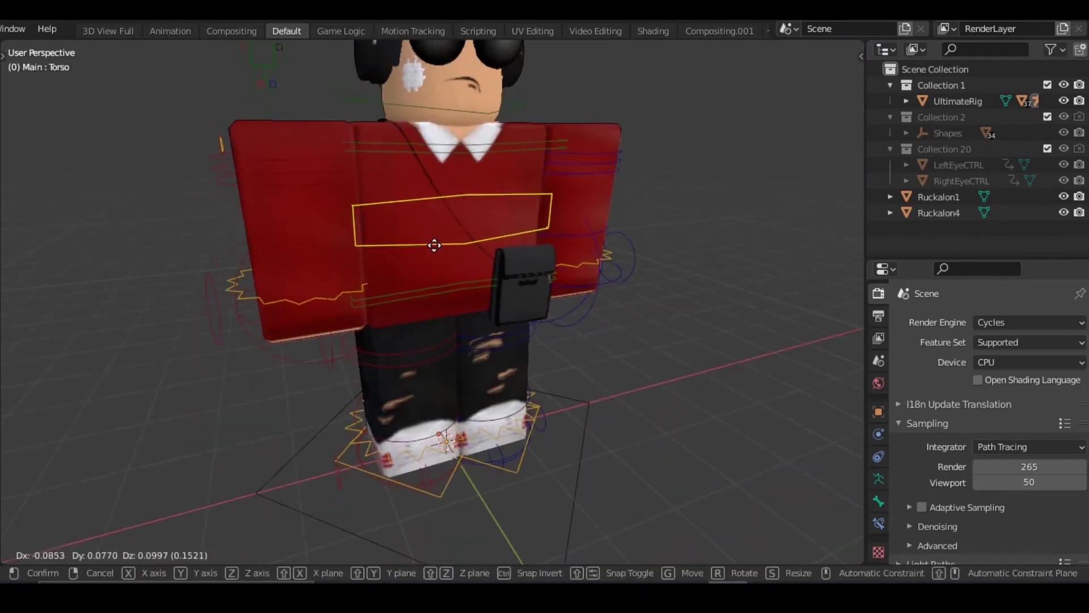
{"action": "left_click", "coordinate": [445, 254]}
{"action": "key", "text": "g"}
{"action": "key", "text": "z"}
{"action": "left_click", "coordinate": [472, 373]}
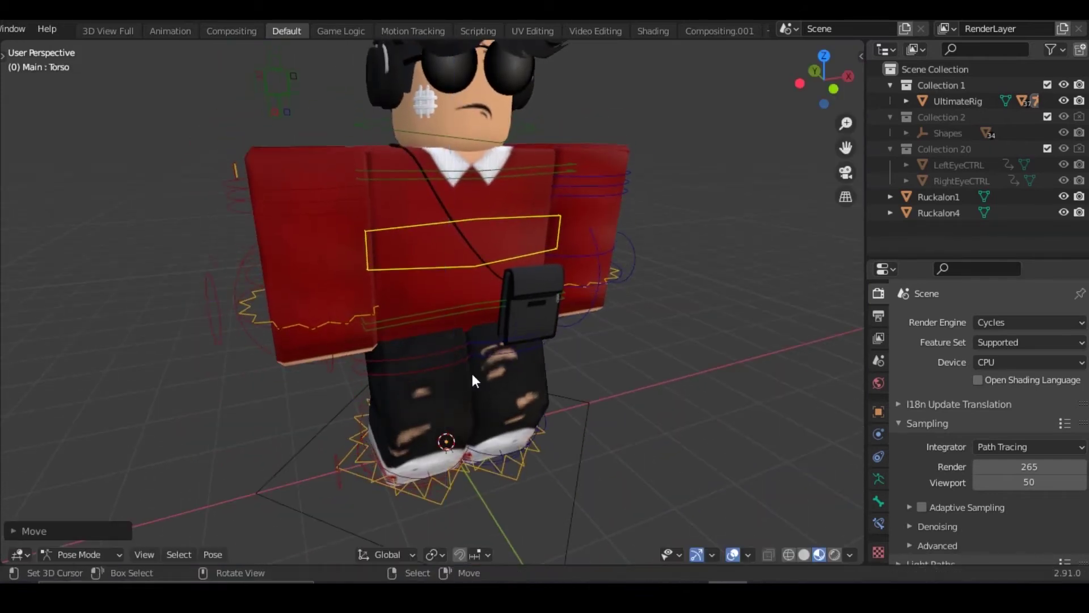
- Move the right foot control outward, away from the left foot
{"action": "left_click", "coordinate": [367, 470]}
{"action": "key", "text": "g"}
{"action": "key", "text": "x"}
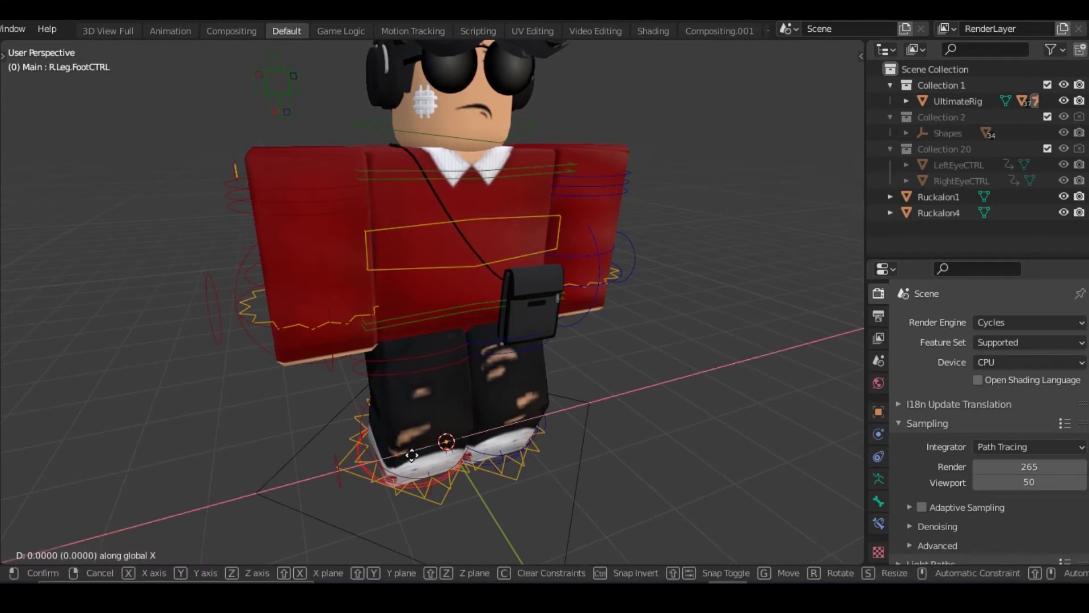
{"action": "left_click", "coordinate": [396, 464]}
{"action": "key", "text": "g"}
{"action": "left_click", "coordinate": [431, 471]}
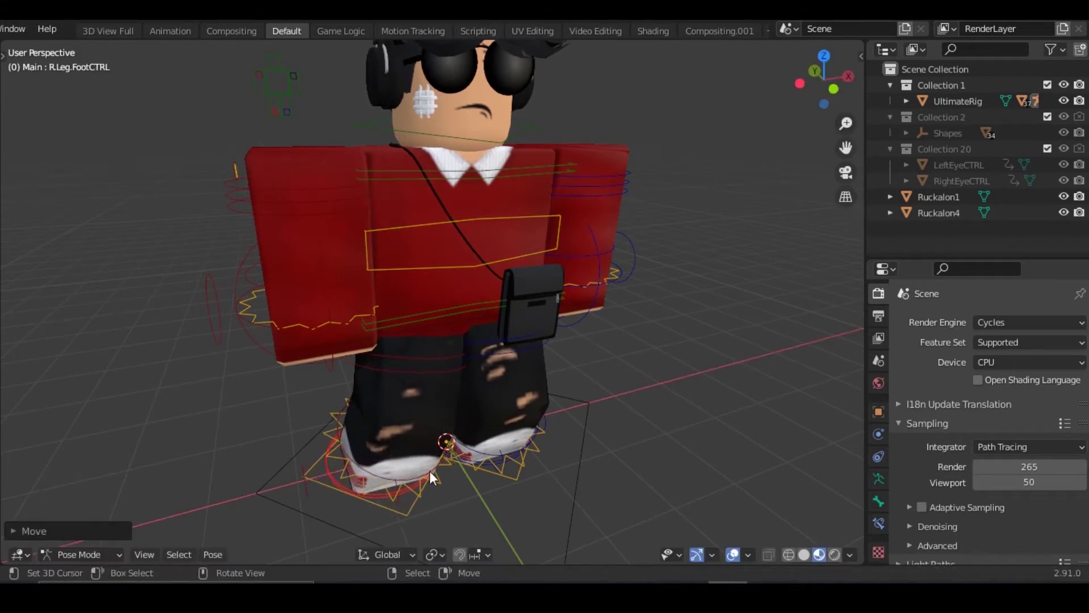
- Move the left foot control forward along the Y axis and rotate it about the Z axis
{"action": "right_click", "coordinate": [498, 462]}
{"action": "key", "text": "g"}
{"action": "key", "text": "y"}
{"action": "left_click", "coordinate": [525, 472]}
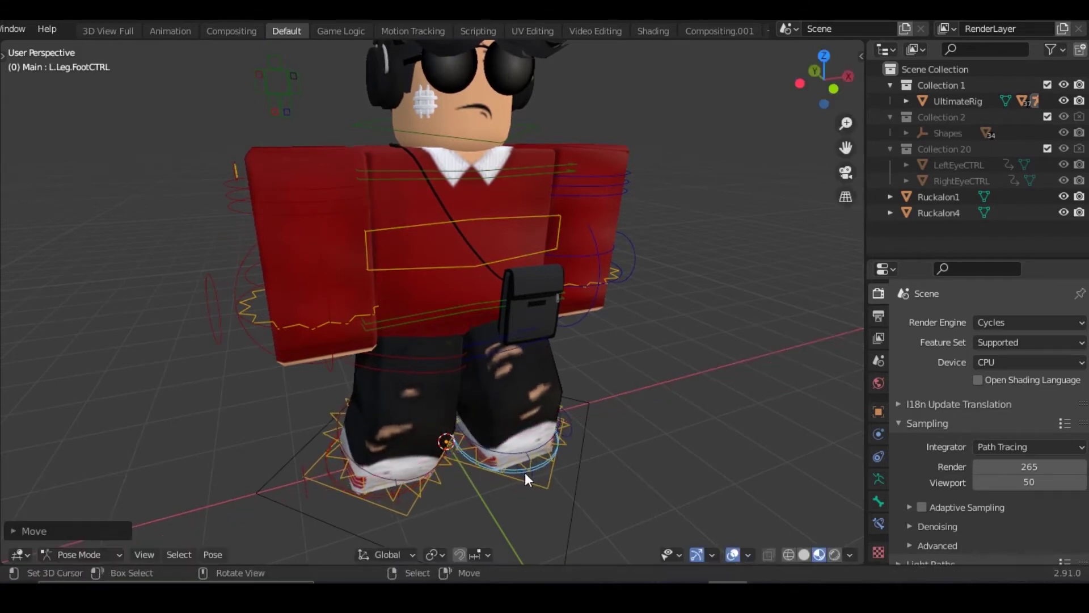
{"action": "key", "text": "r"}
{"action": "key", "text": "z"}
{"action": "left_click", "coordinate": [465, 311]}
- Shift the Torso control slightly to rebalance the body over the repositioned feet
{"action": "right_click", "coordinate": [443, 267]}
{"action": "key", "text": "g"}
{"action": "left_click", "coordinate": [436, 260]}
- Move the right foot control along the Y axis and turn the foot outward about the Z axis
{"action": "key", "text": "shift+grave"}
{"action": "key", "text": "a"}
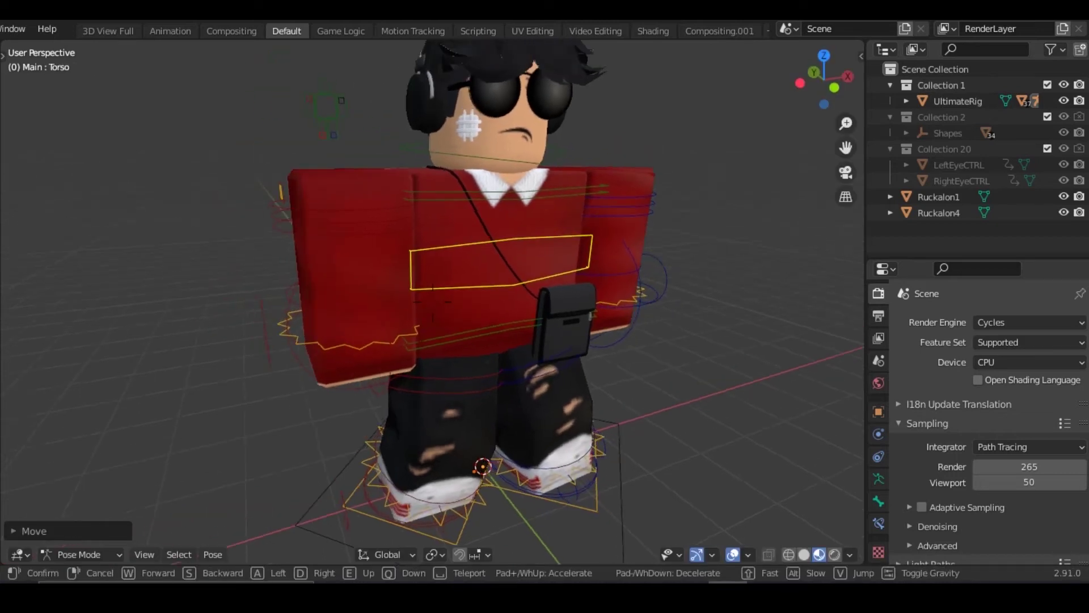
{"action": "left_click", "coordinate": [429, 306]}
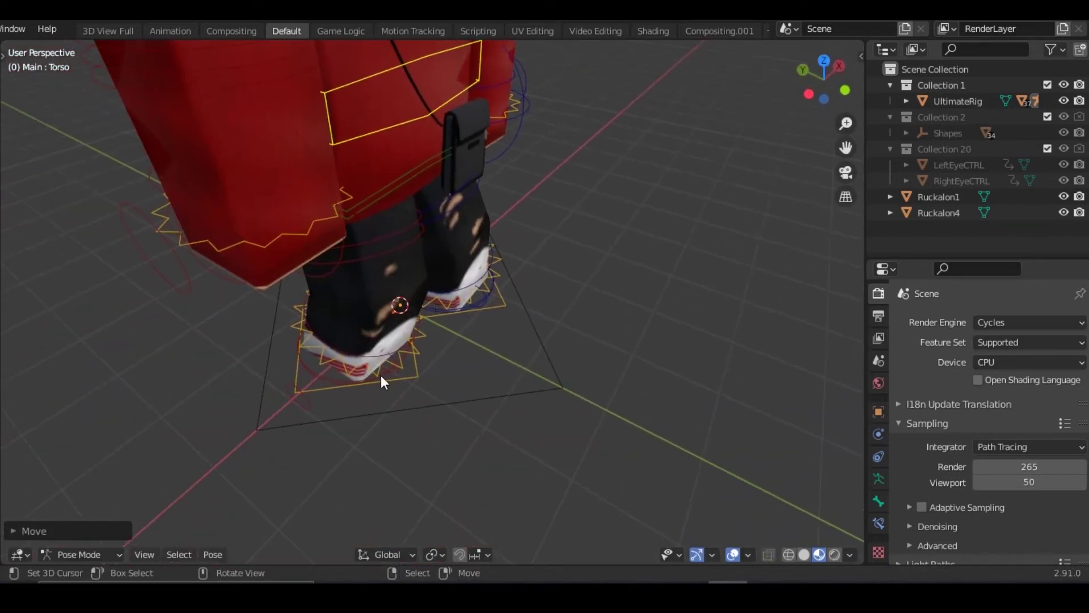
{"action": "left_click", "coordinate": [380, 375]}
{"action": "key", "text": "g"}
{"action": "key", "text": "Escape"}
{"action": "left_click", "coordinate": [379, 376]}
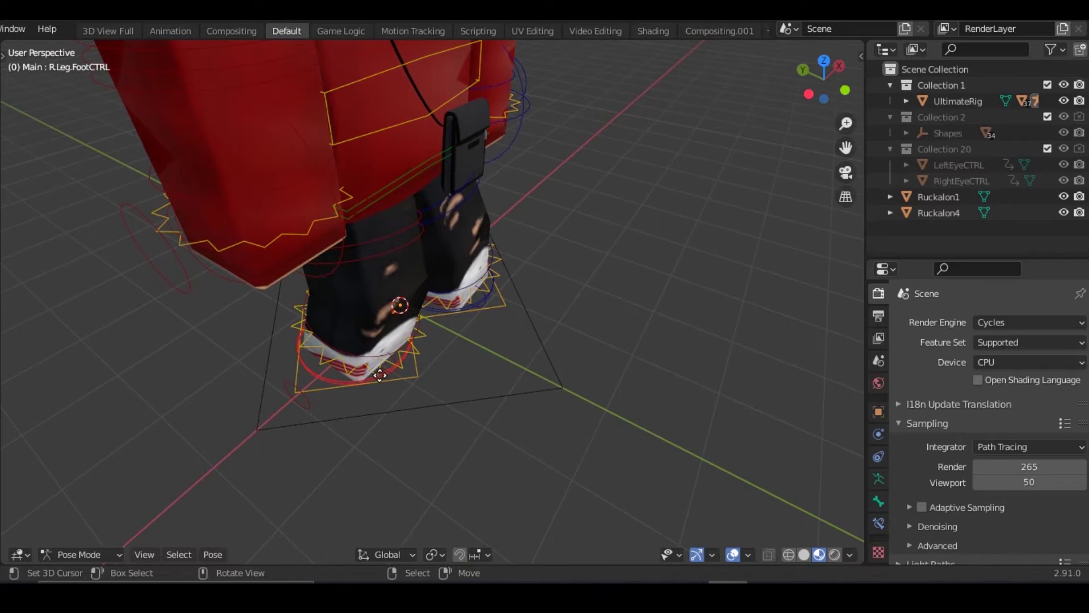
{"action": "key", "text": "g"}
{"action": "key", "text": "y"}
{"action": "left_click", "coordinate": [387, 386]}
{"action": "key", "text": "r"}
{"action": "key", "text": "z"}
{"action": "left_click", "coordinate": [427, 239]}
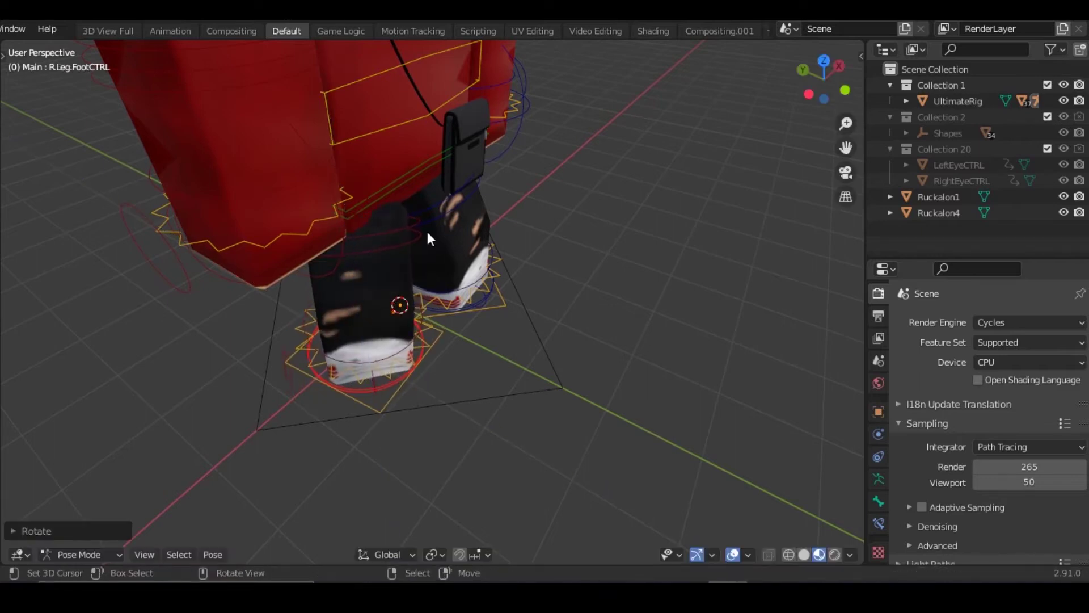
- Save the file and rotate the UpperTorso control freely to give the upper body a slight lean
{"action": "key", "text": "shift+grave"}
{"action": "left_click", "coordinate": [433, 242]}
{"action": "right_click", "coordinate": [435, 233]}
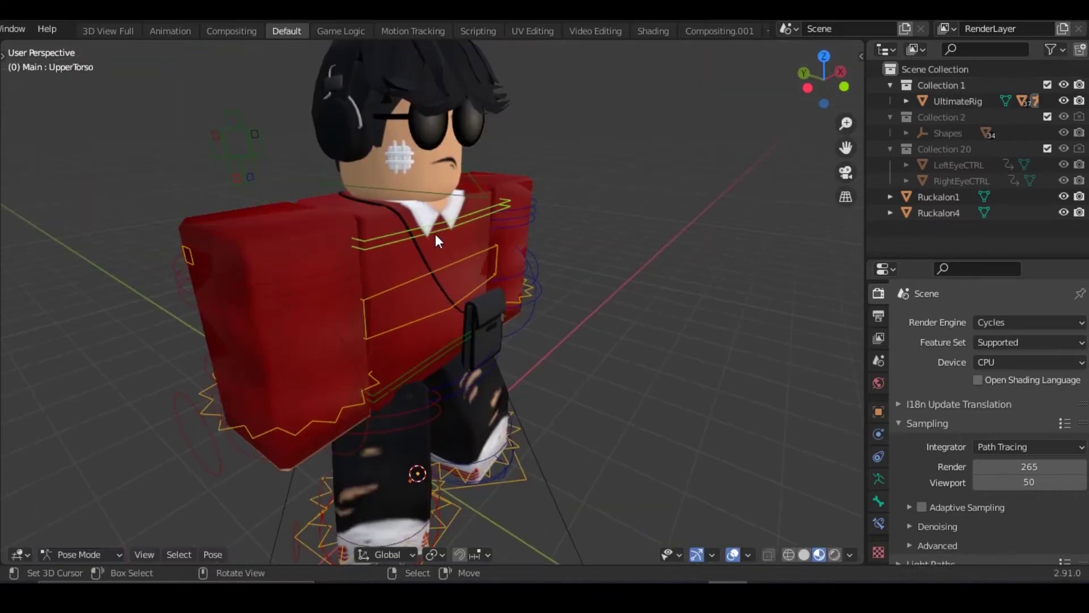
{"action": "key", "text": "ctrl+s"}
{"action": "key", "text": "r"}
{"action": "left_click", "coordinate": [627, 316]}
{"action": "key", "text": "r"}
{"action": "key", "text": "r"}
{"action": "left_click", "coordinate": [657, 310]}
- Rotate the R.UpperArm control freely to swing the right arm into a new angle
{"action": "key", "text": "r"}
{"action": "key", "text": "r"}
{"action": "left_click", "coordinate": [635, 306]}
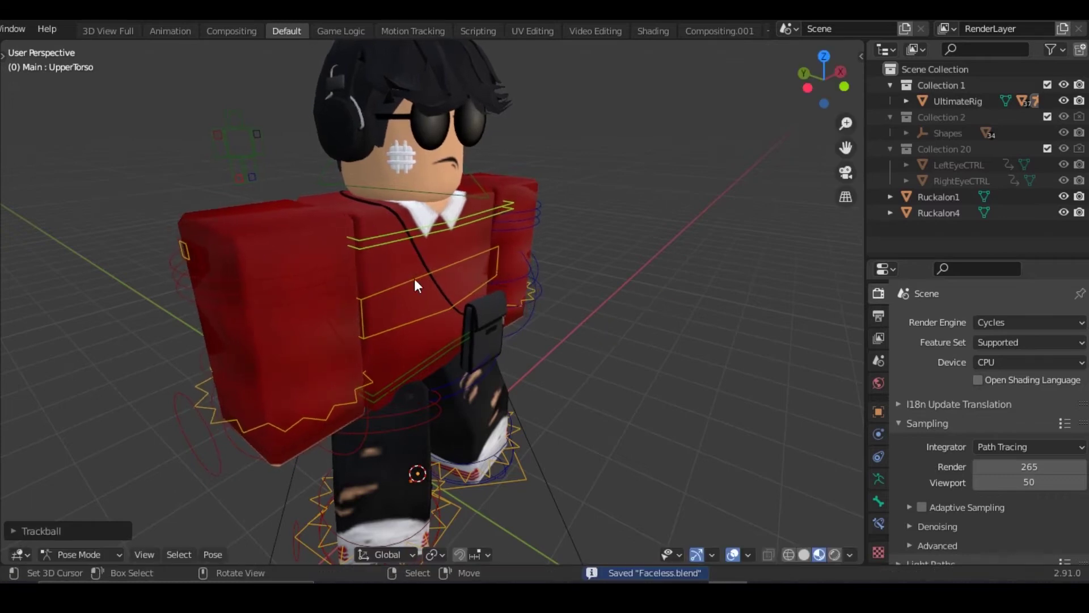
{"action": "right_click", "coordinate": [363, 278]}
{"action": "key", "text": "r"}
{"action": "key", "text": "r"}
{"action": "left_click", "coordinate": [452, 317]}
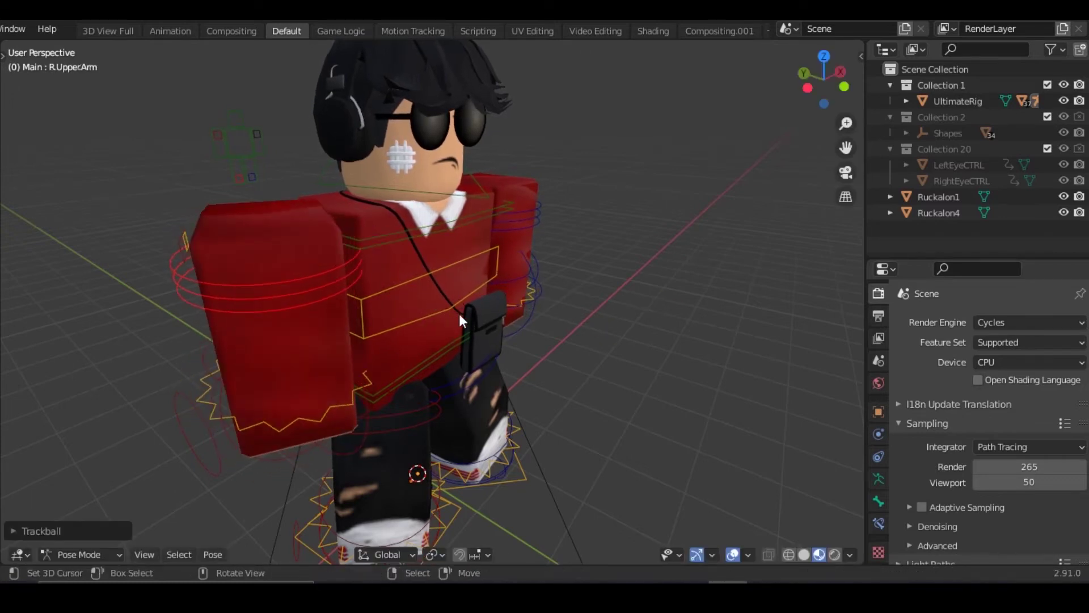
- Rotate the right lower arm freely to bend the elbow
{"action": "key", "text": "r"}
{"action": "key", "text": "r"}
- Refine the R.UpperArm rotation in several passes so the right arm stands out from the torso
{"action": "key", "text": "r"}
{"action": "left_click", "coordinate": [391, 352]}
{"action": "right_click", "coordinate": [299, 382]}
{"action": "key", "text": "r"}
{"action": "key", "text": "r"}
{"action": "left_click", "coordinate": [299, 340]}
{"action": "right_click", "coordinate": [299, 291]}
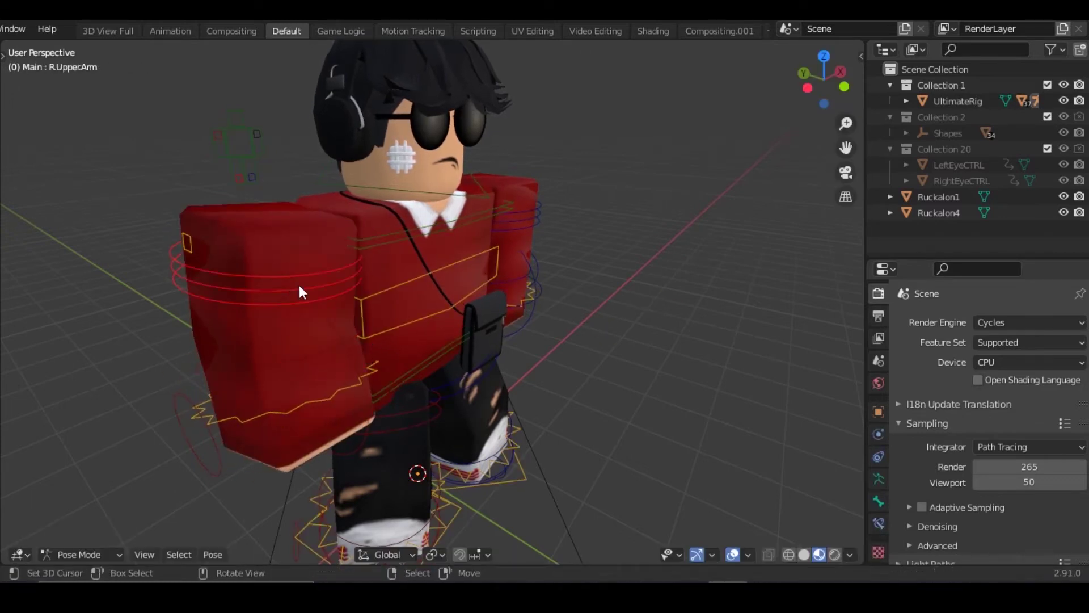
{"action": "key", "text": "r"}
{"action": "key", "text": "r"}
{"action": "left_click", "coordinate": [332, 285]}
- Rotate the left upper arm control to lift the arm slightly away from the body
{"action": "key", "text": "r"}
{"action": "key", "text": "r"}
{"action": "left_click", "coordinate": [358, 289]}
{"action": "middle_click_drag", "start_coordinate": [539, 318], "coordinate": [461, 279]}
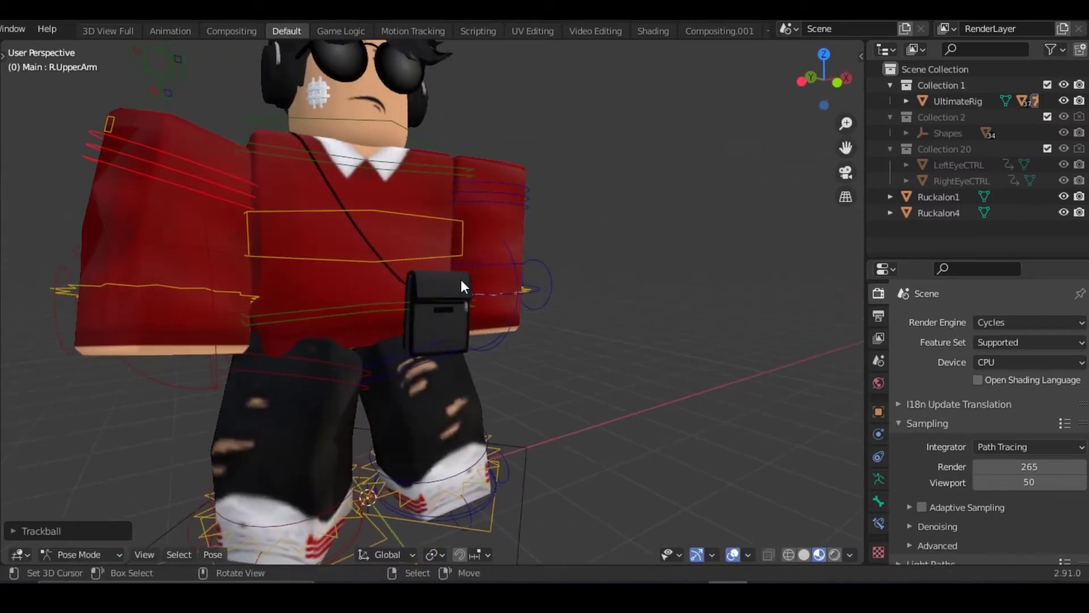
{"action": "key", "text": "r"}
{"action": "key", "text": "r"}
{"action": "left_click", "coordinate": [474, 261]}
{"action": "right_click", "coordinate": [523, 194]}
{"action": "key", "text": "r"}
{"action": "left_click", "coordinate": [612, 247]}
- Rotate the L.LowerArm control to bend the left forearm
{"action": "key", "text": "r"}
{"action": "key", "text": "r"}
{"action": "left_click", "coordinate": [647, 256]}
- Rotate the UpperTorso control again to twist the upper body, checking it from another side
{"action": "key", "text": "r"}
{"action": "left_click", "coordinate": [650, 258]}
{"action": "right_click", "coordinate": [536, 268]}
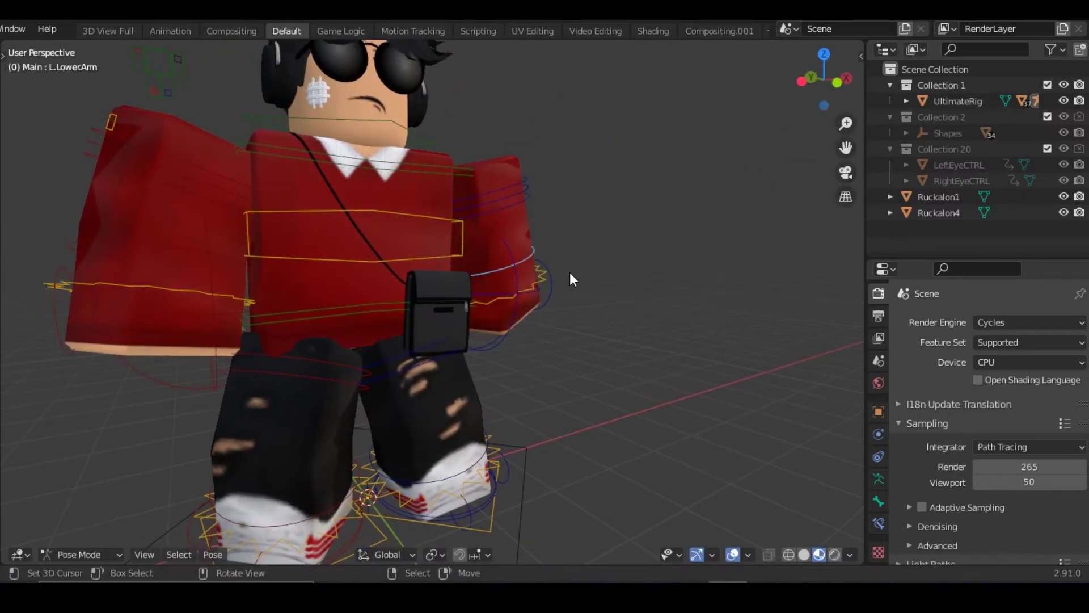
{"action": "key", "text": "r"}
{"action": "left_click", "coordinate": [660, 233]}
{"action": "right_click", "coordinate": [454, 170]}
{"action": "key", "text": "r"}
{"action": "key", "text": "r"}
{"action": "left_click", "coordinate": [585, 216]}
- Turn and tilt the Head control with several free rotations so the face points forward over the twisted torso
{"action": "key", "text": "r"}
{"action": "left_click", "coordinate": [584, 224]}
{"action": "middle_click_drag", "start_coordinate": [573, 238], "coordinate": [652, 259]}
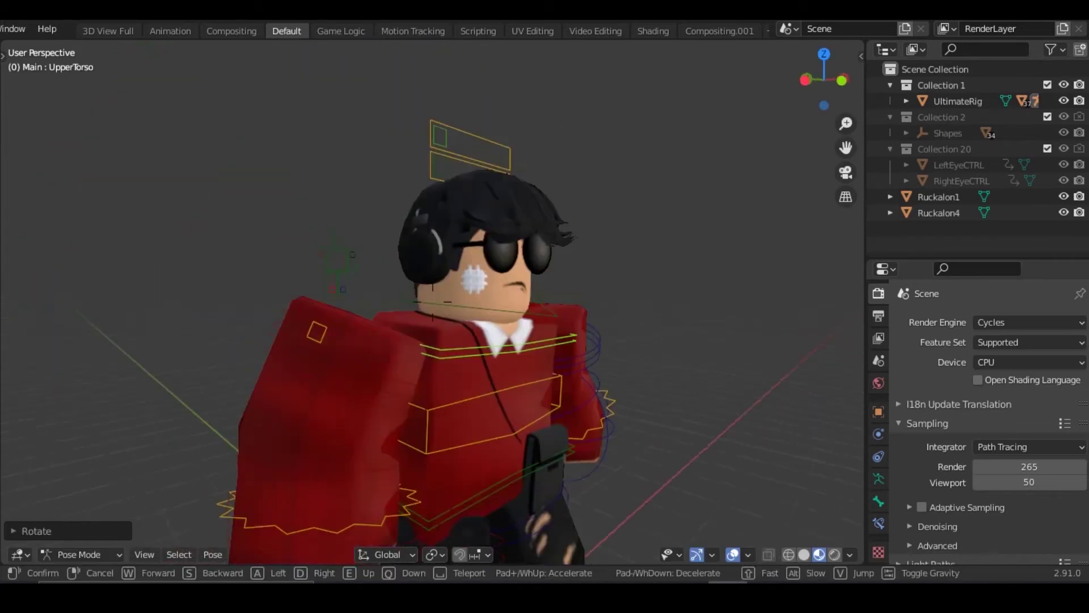
{"action": "middle_click_drag", "start_coordinate": [653, 372], "coordinate": [585, 258], "text": "shift"}
{"action": "key", "text": "r"}
{"action": "left_click", "coordinate": [505, 231]}
{"action": "right_click", "coordinate": [487, 197]}
{"action": "key", "text": "r"}
{"action": "key", "text": "r"}
{"action": "left_click", "coordinate": [554, 219]}
{"action": "key", "text": "r"}
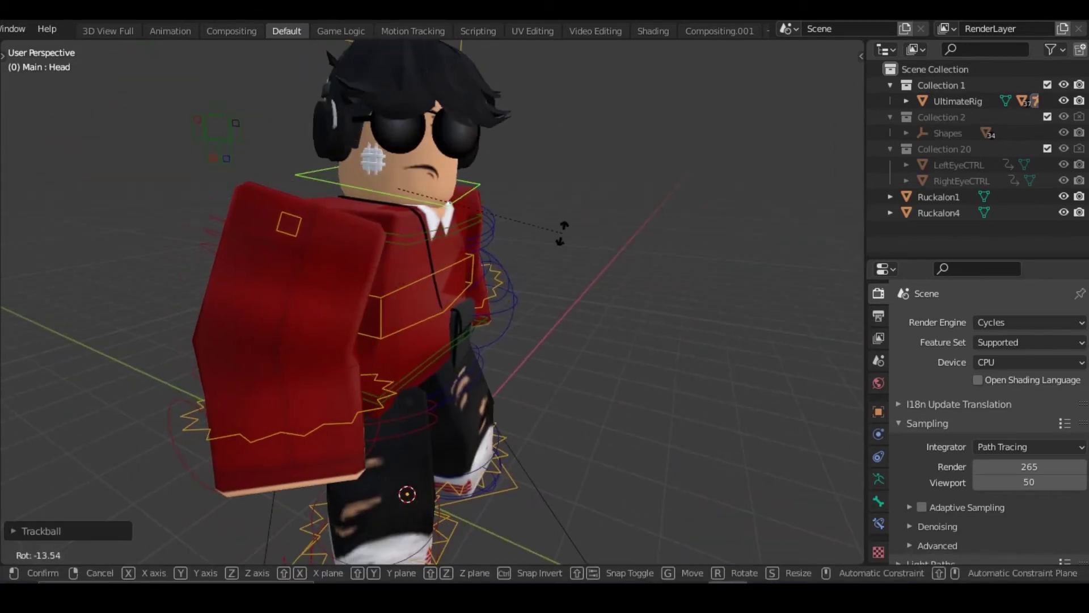
{"action": "key", "text": "r"}
{"action": "left_click", "coordinate": [539, 241]}
- Fine-tune the UpperTorso rotation to match the turned head
{"action": "key", "text": "r"}
{"action": "left_click", "coordinate": [573, 238]}
{"action": "key", "text": "r"}
{"action": "key", "text": "r"}
{"action": "left_click", "coordinate": [579, 239]}
{"action": "scroll", "coordinate": [579, 238], "scroll_direction": "down", "scroll_amount": 1}
{"action": "key", "text": "shift+grave"}
{"action": "key", "text": "w"}
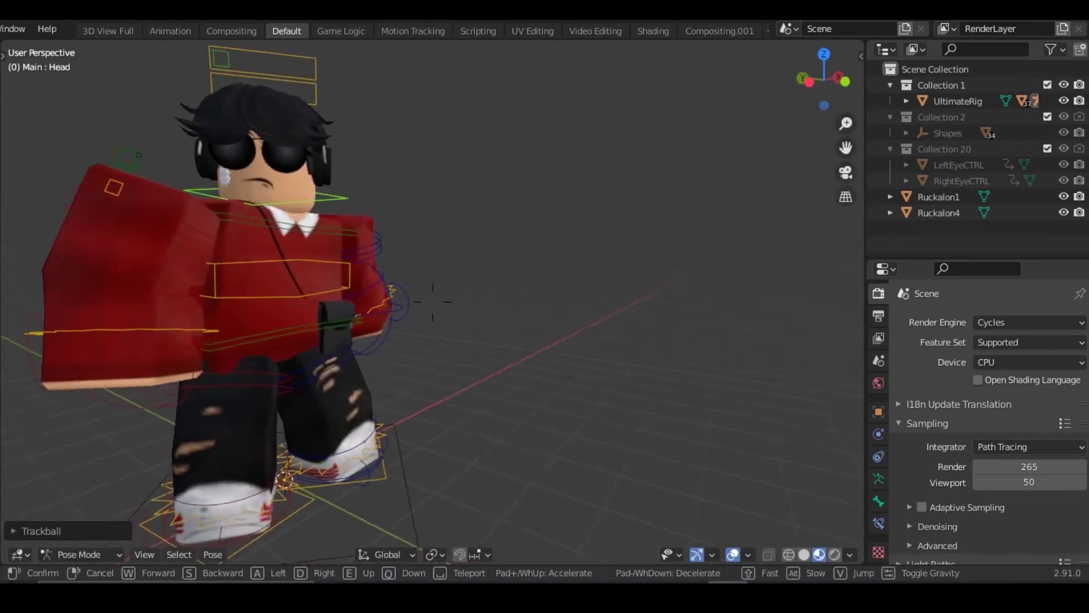
{"action": "left_click", "coordinate": [445, 299]}
{"action": "right_click", "coordinate": [446, 301]}
{"action": "key", "text": "r"}
{"action": "left_click", "coordinate": [618, 306]}
{"action": "key", "text": "r"}
{"action": "key", "text": "r"}
{"action": "left_click", "coordinate": [542, 295]}
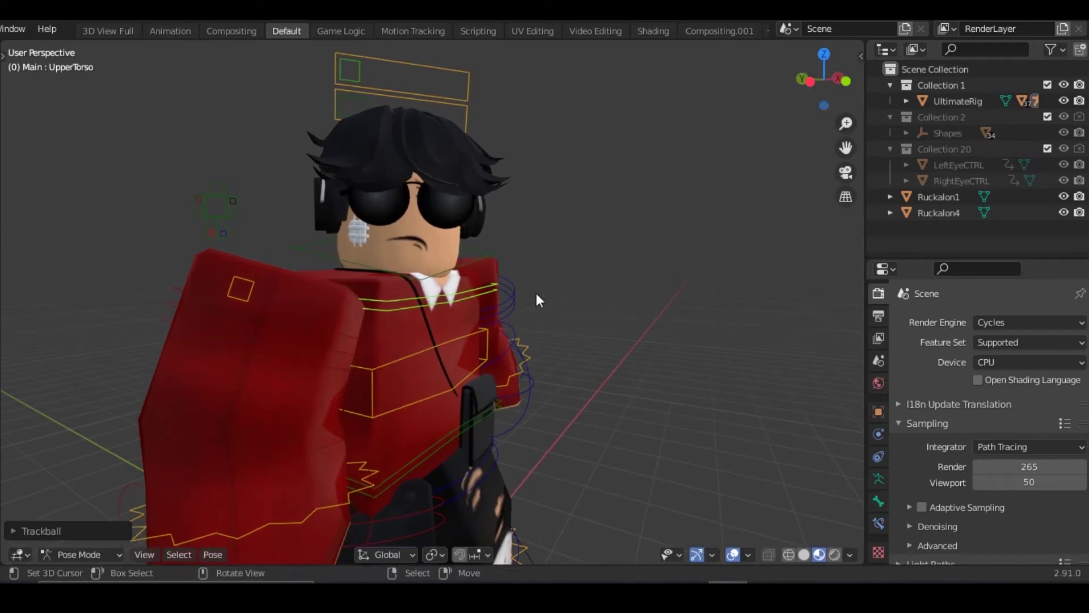
- Save the file and switch the rig from Pose Mode to Object Mode
{"action": "right_click", "coordinate": [446, 318]}
{"action": "scroll", "coordinate": [524, 333], "scroll_direction": "down", "scroll_amount": 3}
{"action": "middle_click_drag", "start_coordinate": [524, 333], "coordinate": [557, 414]}
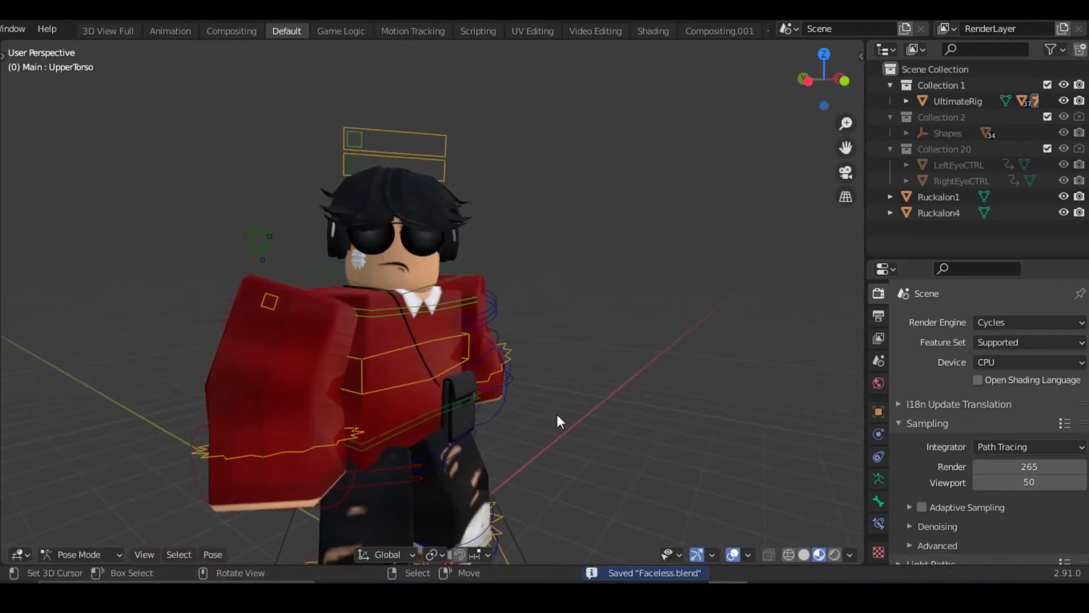
{"action": "key", "text": "ctrl+Tab"}
{"action": "left_click", "coordinate": [483, 266]}
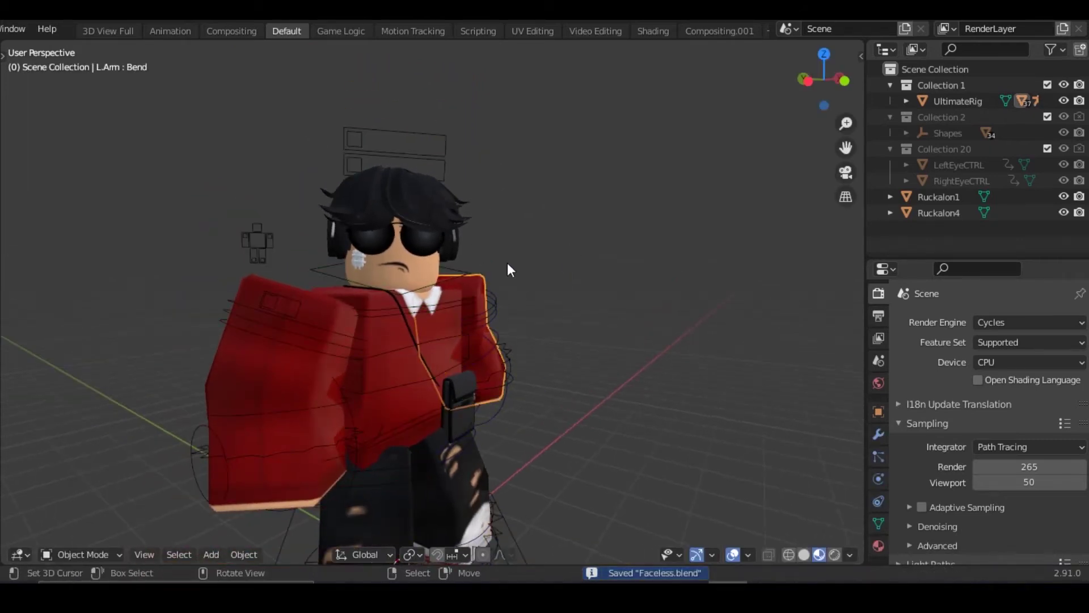
{"action": "key", "text": "shift+grave"}
{"action": "key", "text": "d"}
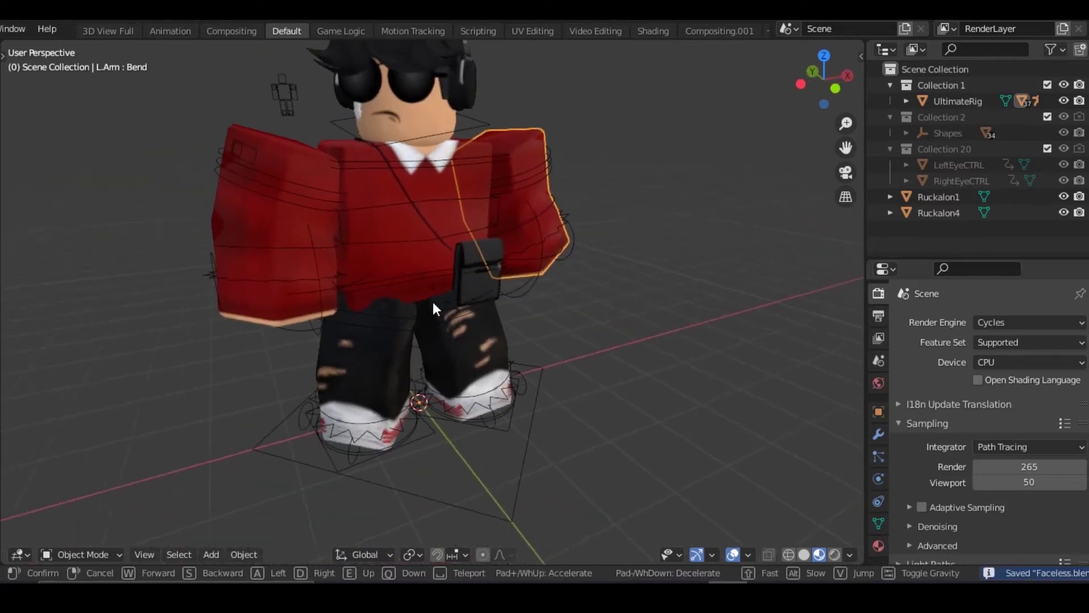
{"action": "left_click", "coordinate": [444, 297]}
{"action": "key", "text": "shift+a"}
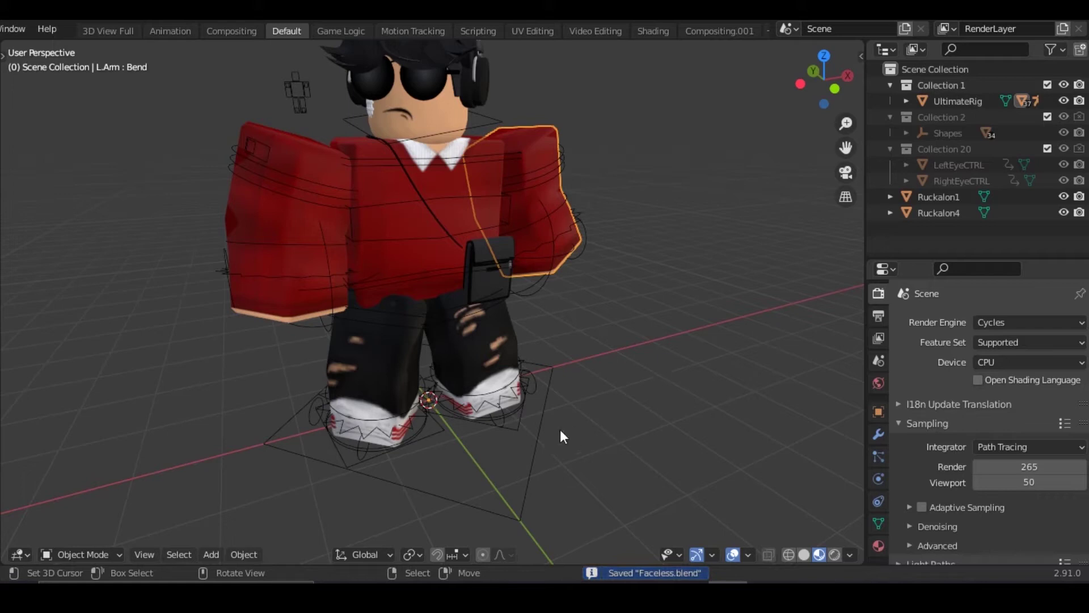
{"action": "left_click", "coordinate": [538, 436]}
{"action": "left_click", "coordinate": [598, 435]}
- Preview the posed character in Rendered viewport shading and save the file
{"action": "key", "text": "shift+grave"}
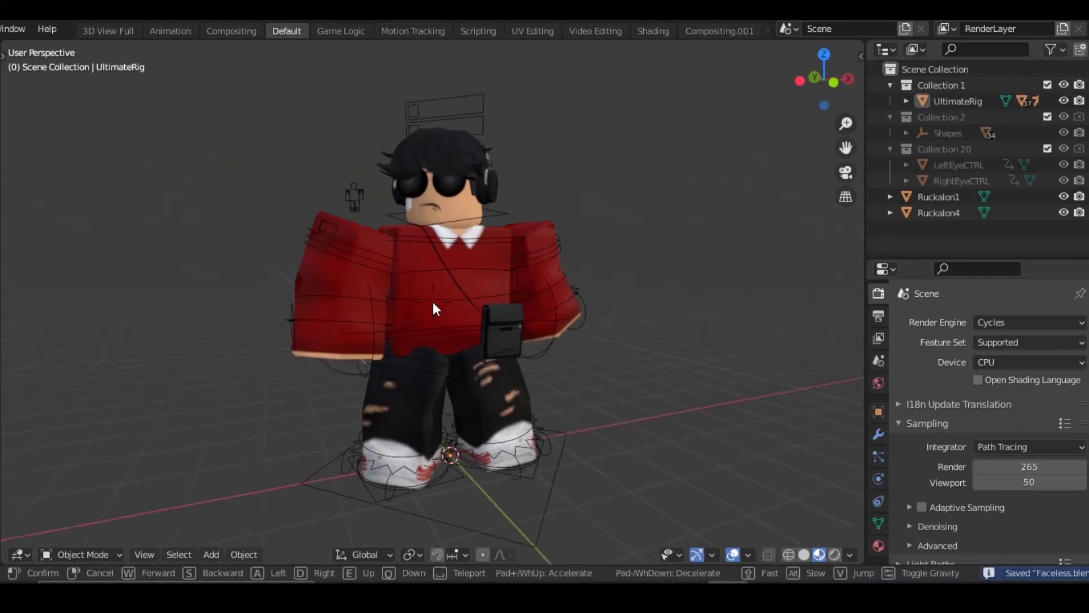
{"action": "left_click", "coordinate": [434, 302]}
{"action": "key", "text": "z"}
{"action": "left_click", "coordinate": [611, 189]}
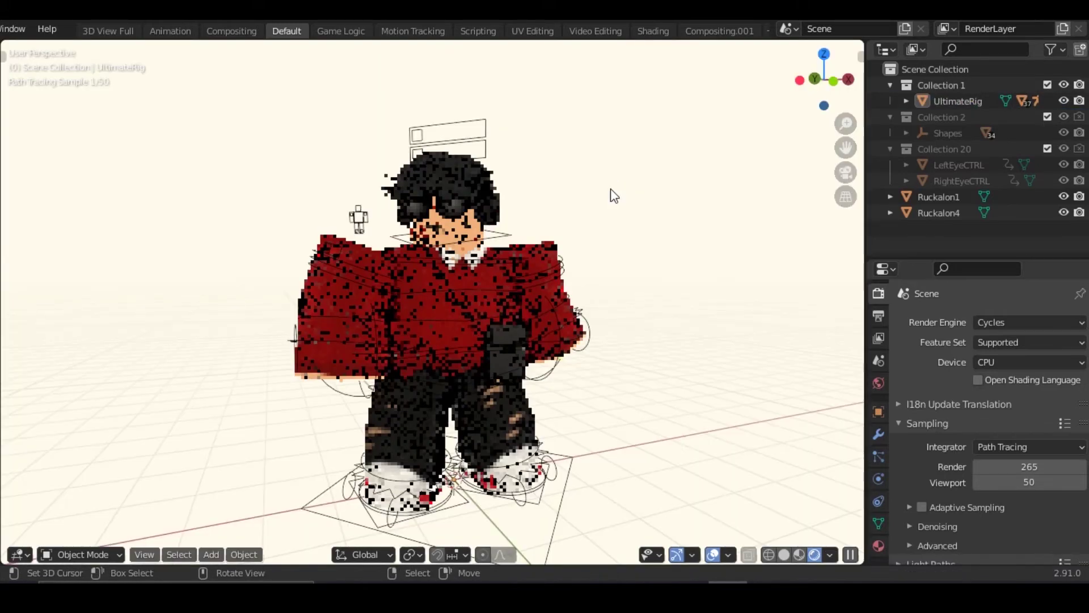
{"action": "key", "text": "ctrl+s"}
{"action": "key", "text": "shift+grave"}
{"action": "left_click", "coordinate": [433, 302]}
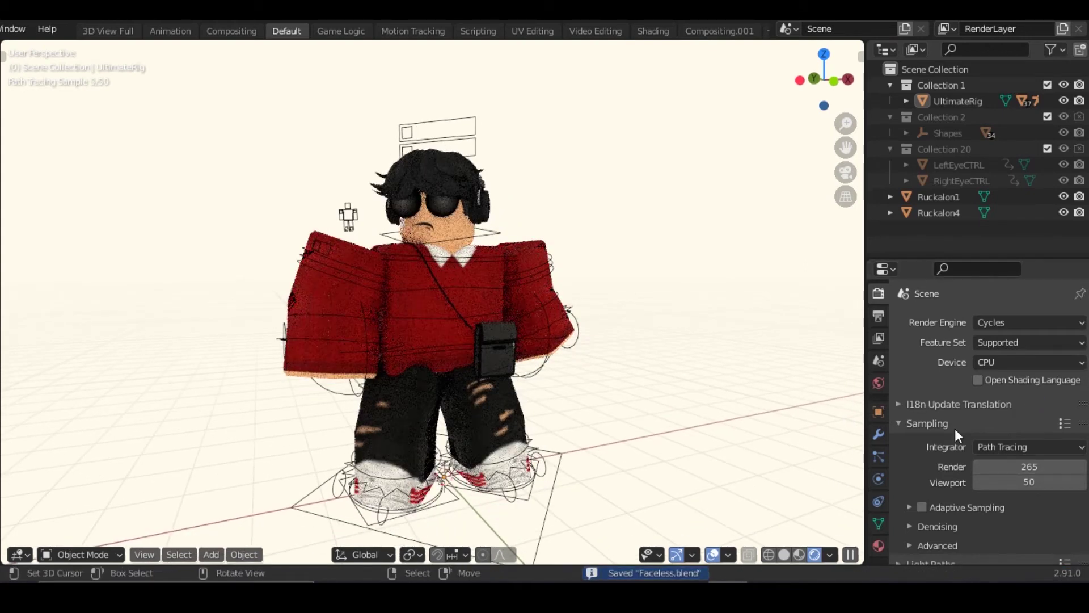
- Return the viewport to Solid shading and set the Cycles samples to 25 for render and 1 for viewport
{"action": "key", "text": "z"}
{"action": "left_click", "coordinate": [591, 328]}
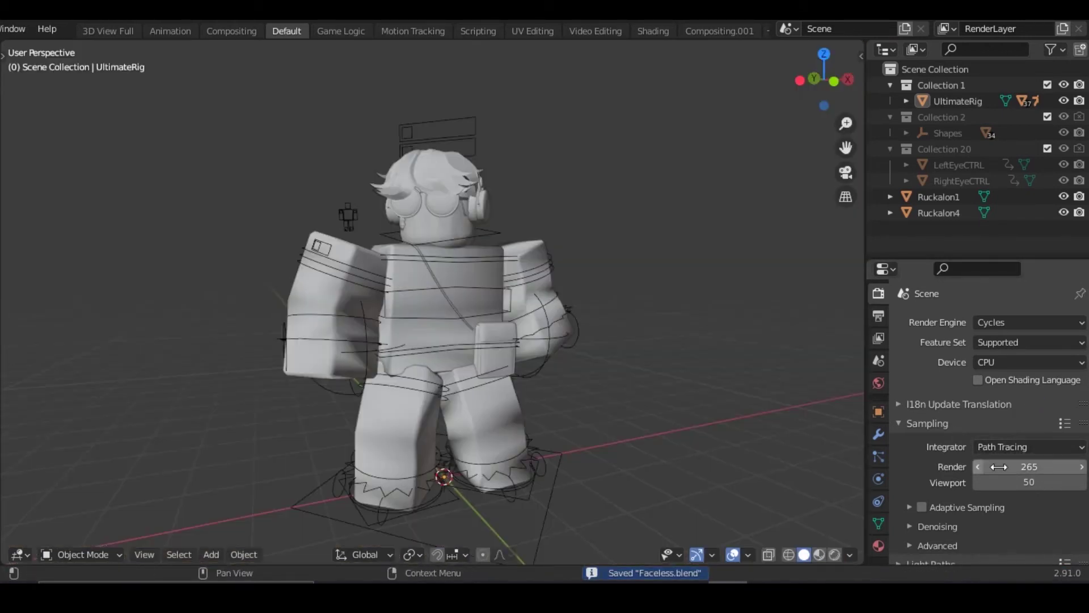
{"action": "left_click", "coordinate": [1016, 466]}
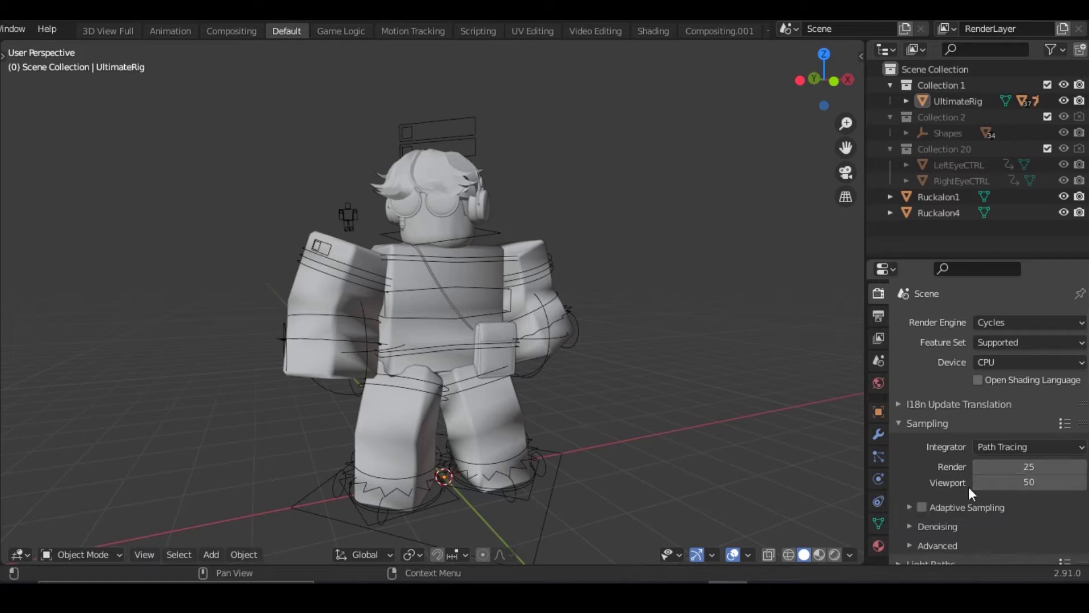
{"action": "left_click", "coordinate": [1011, 485]}
{"action": "type", "text": "1"}
{"action": "key", "text": "Return"}
- Enable the transparent film background and preview it in Rendered viewport shading
{"action": "scroll", "coordinate": [937, 434], "scroll_direction": "down", "scroll_amount": 5}
{"action": "left_click", "coordinate": [940, 398]}
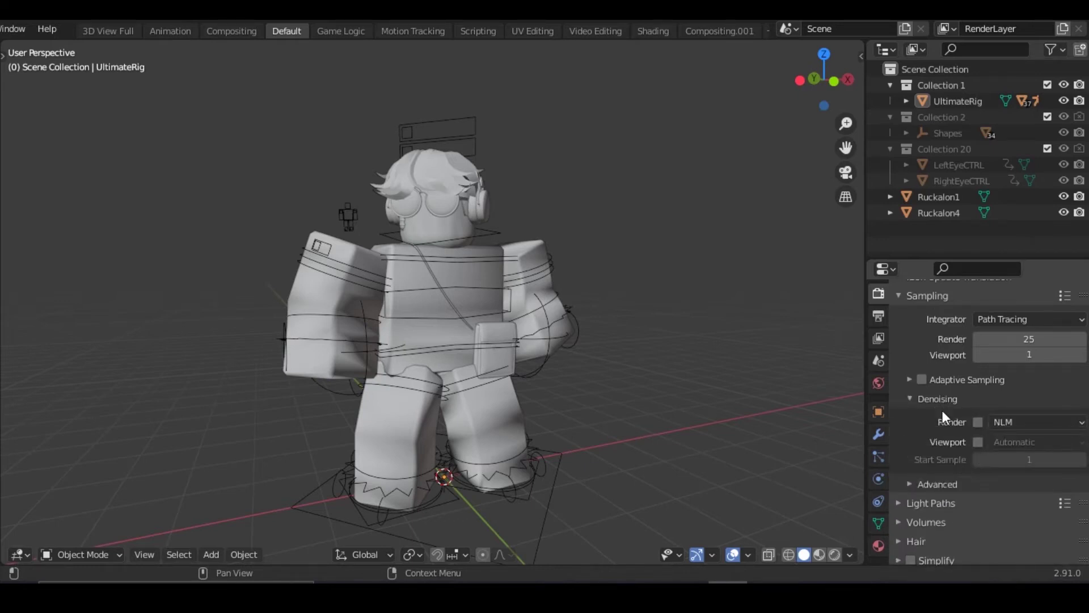
{"action": "left_click", "coordinate": [939, 399]}
{"action": "scroll", "coordinate": [938, 431], "scroll_direction": "down", "scroll_amount": 8}
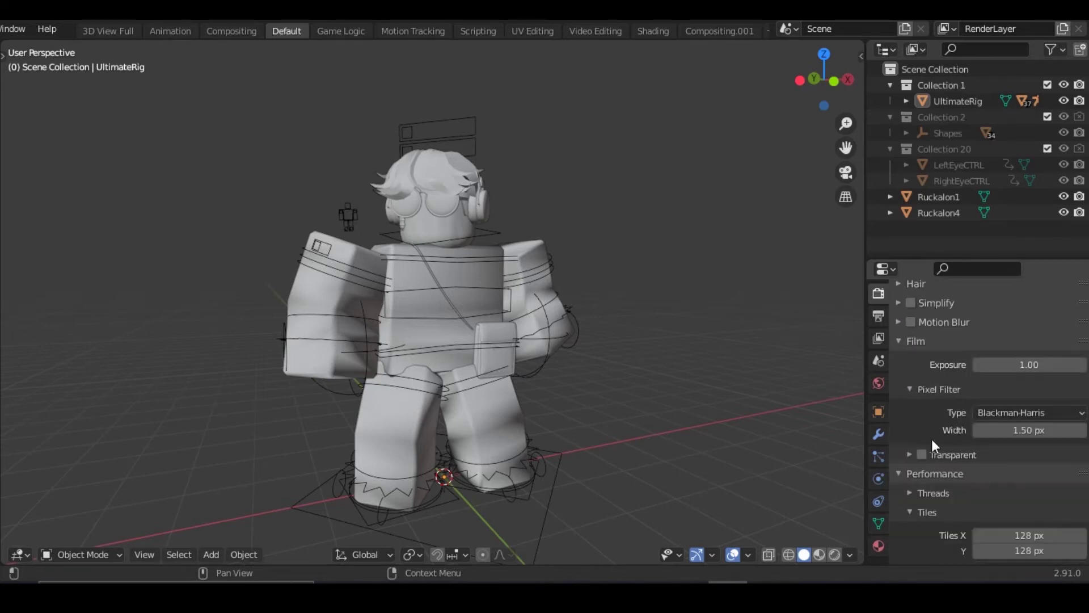
{"action": "key", "text": "shift+z"}
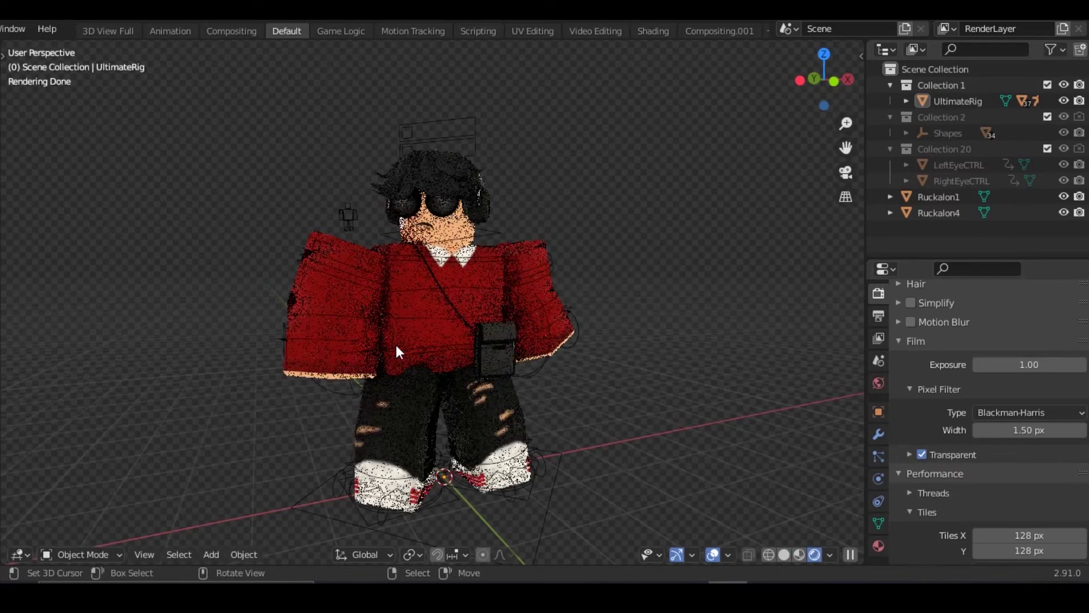
- Switch the viewport back to Solid shading and save the file
{"action": "key", "text": "z"}
{"action": "left_click", "coordinate": [597, 326]}
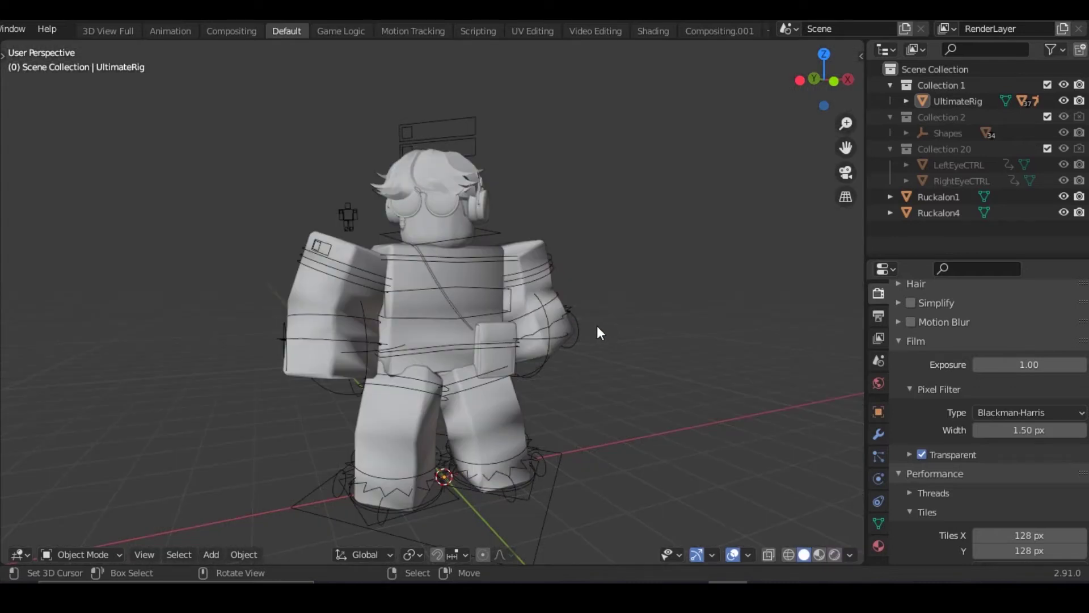
{"action": "key", "text": "ctrl+s"}
{"action": "middle_click_drag", "start_coordinate": [597, 326], "coordinate": [408, 307]}
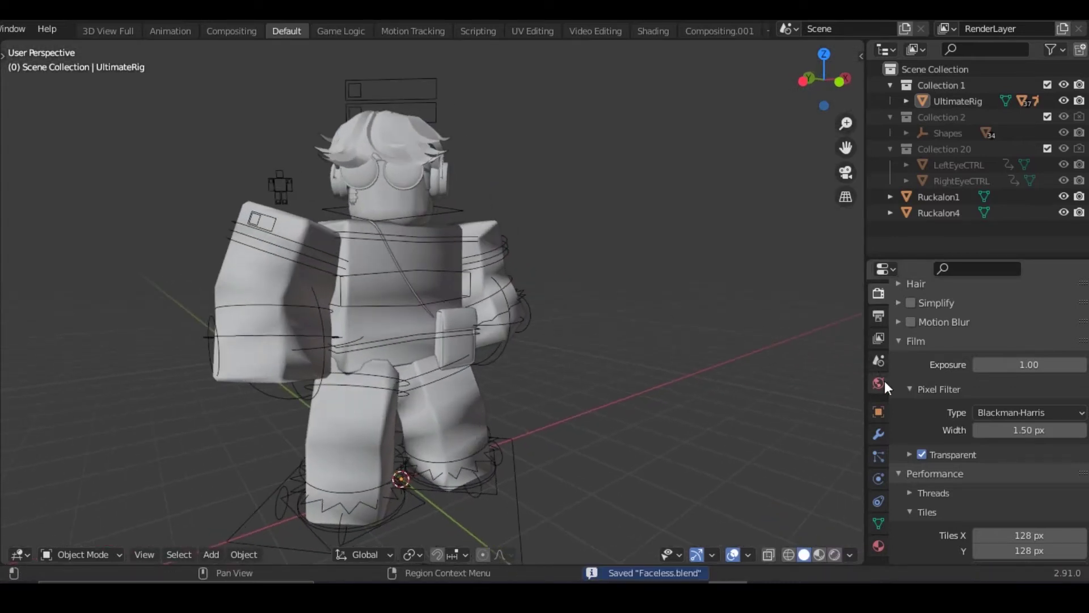
- Open the Surface settings of the World properties
{"action": "left_click", "coordinate": [879, 383]}
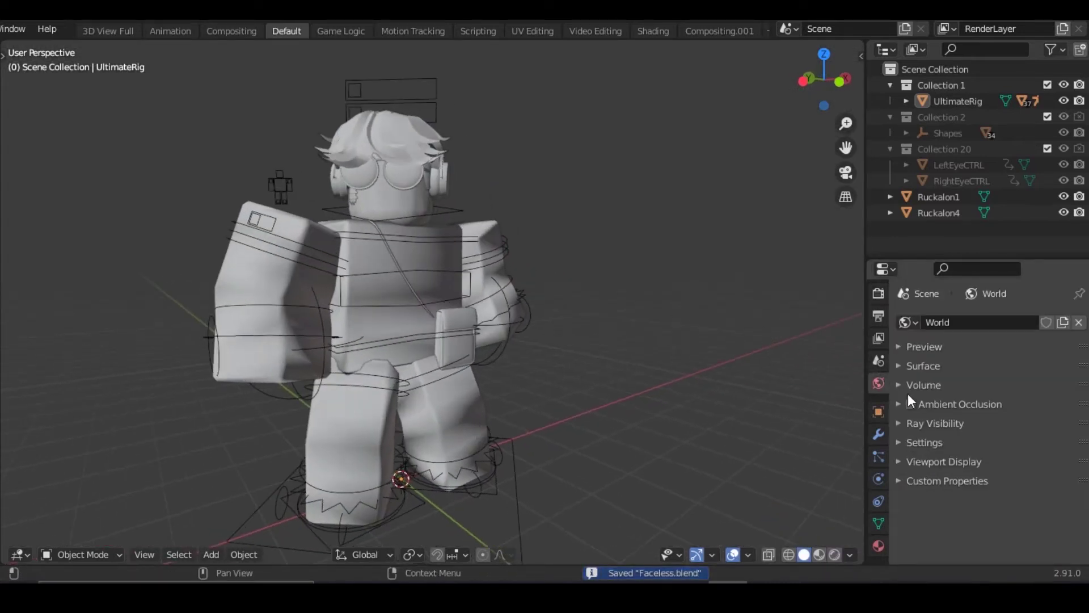
{"action": "left_click", "coordinate": [923, 348]}
{"action": "left_click", "coordinate": [923, 348]}
{"action": "left_click", "coordinate": [922, 363]}
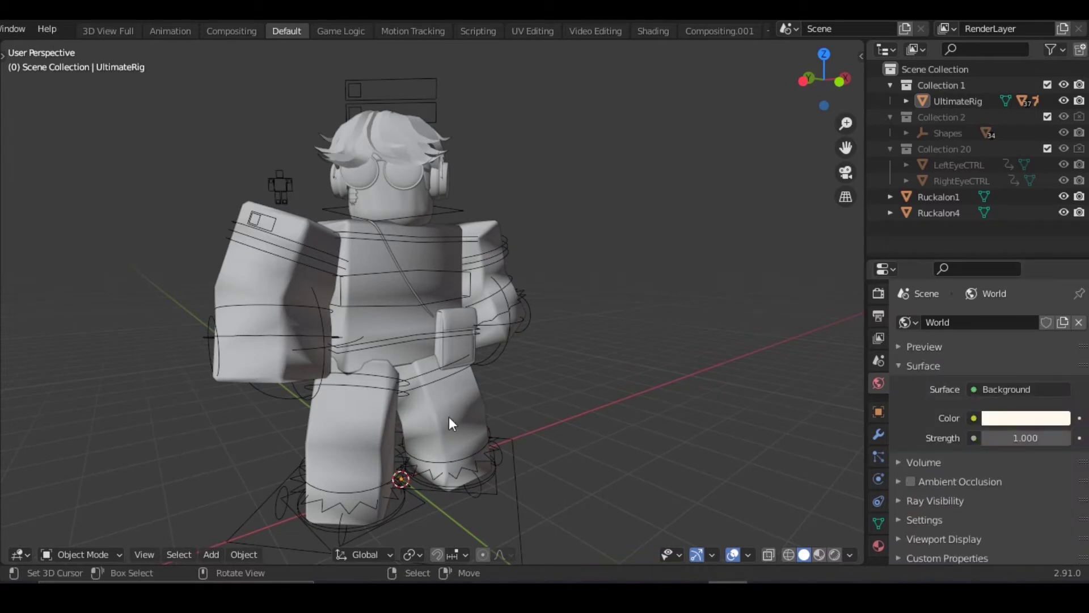
- Show the character in Rendered viewport shading and save the file
{"action": "key", "text": "z"}
{"action": "left_click", "coordinate": [556, 263]}
{"action": "key", "text": "ctrl+s"}
{"action": "key", "text": "shift+grave"}
{"action": "key", "text": "a"}
{"action": "left_click", "coordinate": [556, 263]}
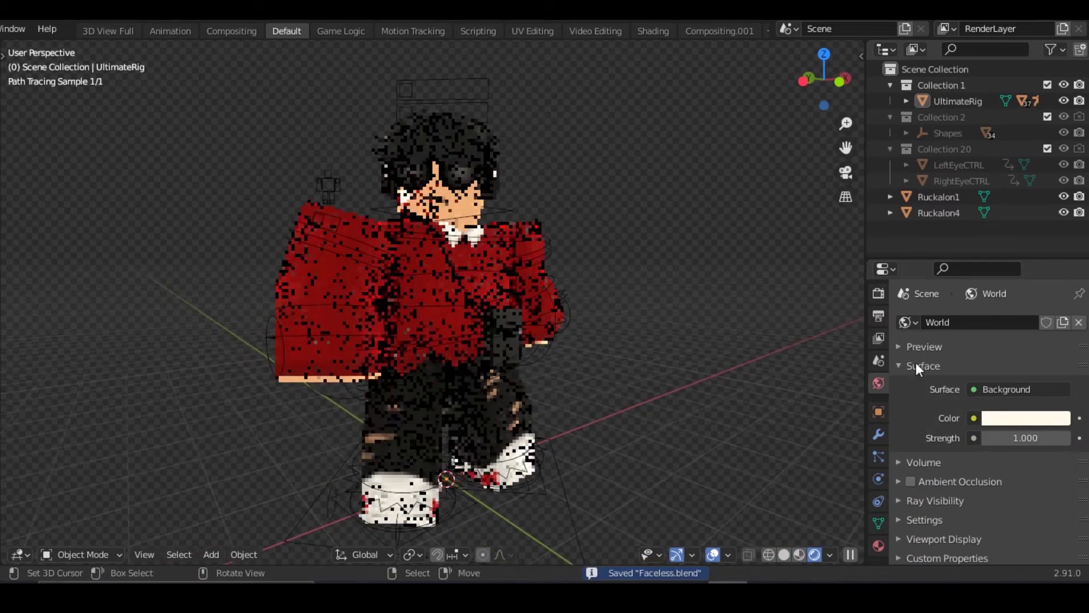
- Enable the world's Ambient Occlusion with a factor of 0.38 and save the file
{"action": "left_click", "coordinate": [1013, 415]}
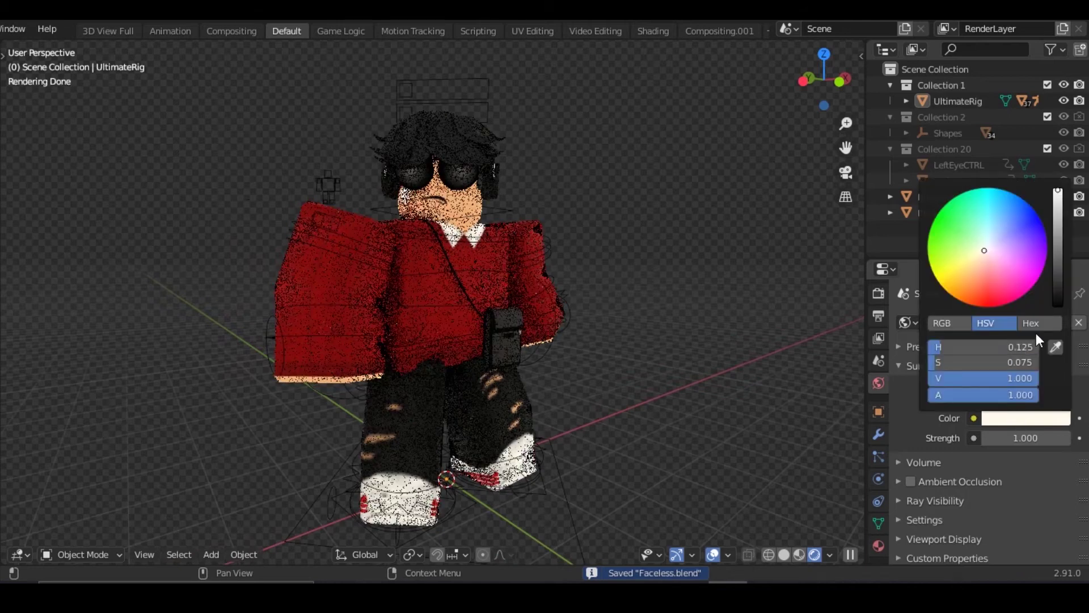
{"action": "left_click", "coordinate": [911, 482]}
{"action": "left_click", "coordinate": [896, 482]}
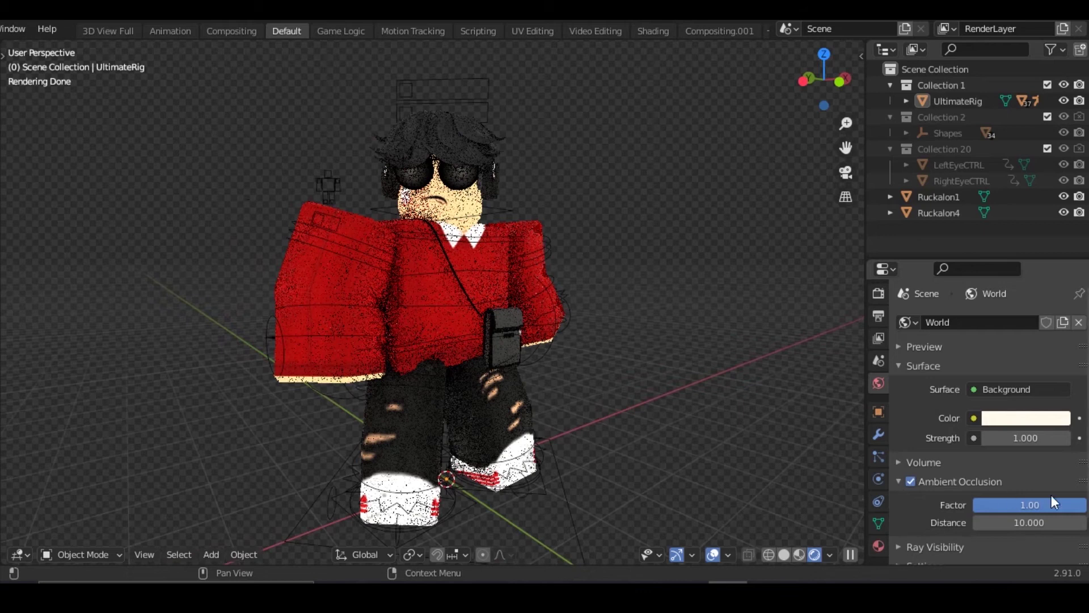
{"action": "left_click_drag", "start_coordinate": [1052, 496], "coordinate": [1030, 497]}
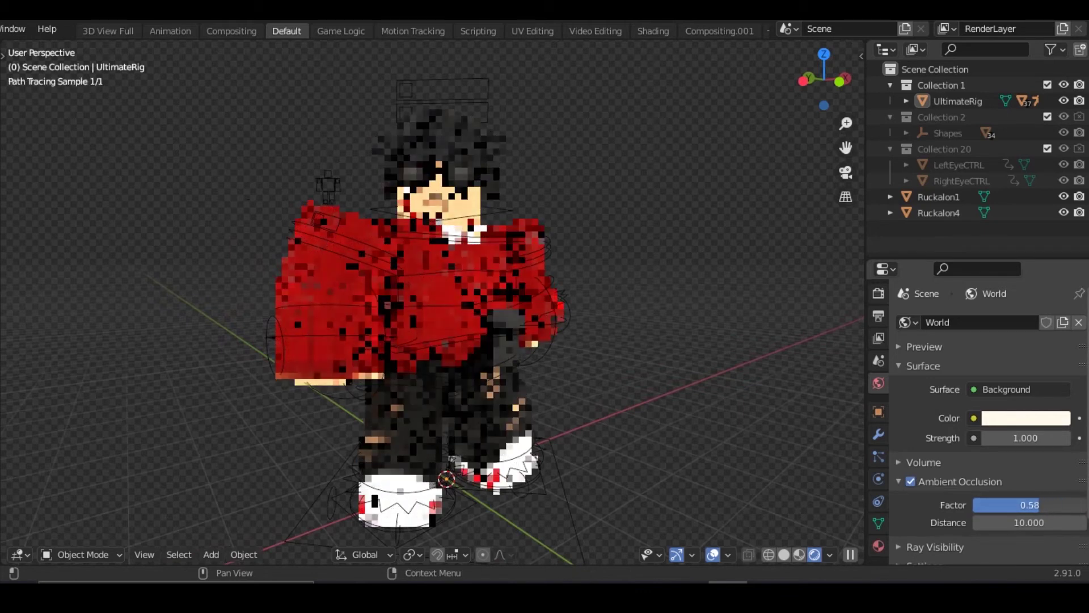
{"action": "left_click_drag", "start_coordinate": [1040, 505], "coordinate": [1016, 505]}
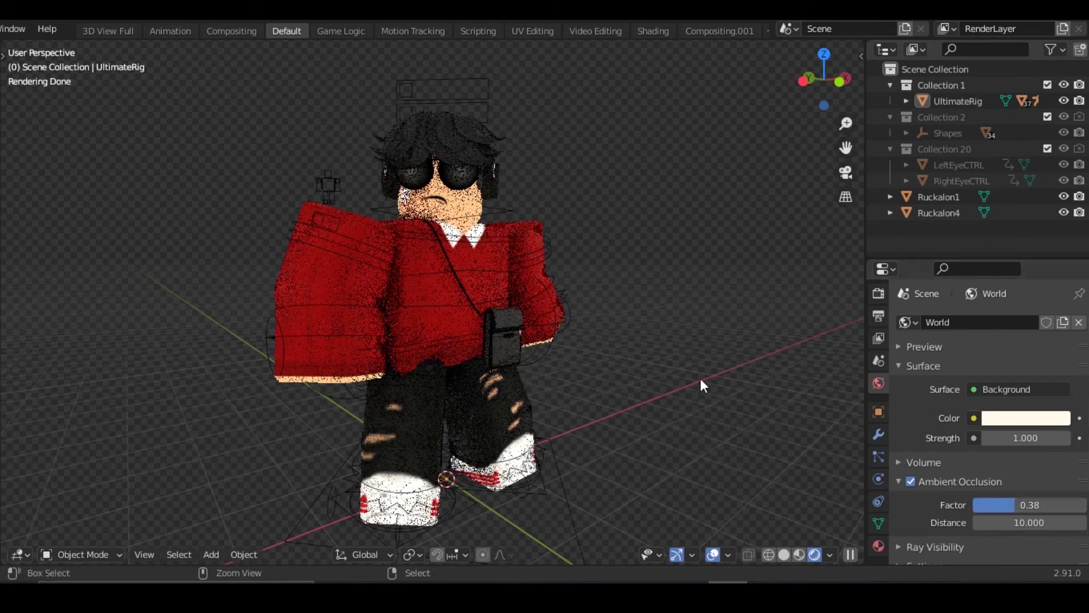
{"action": "key", "text": "ctrl+s"}
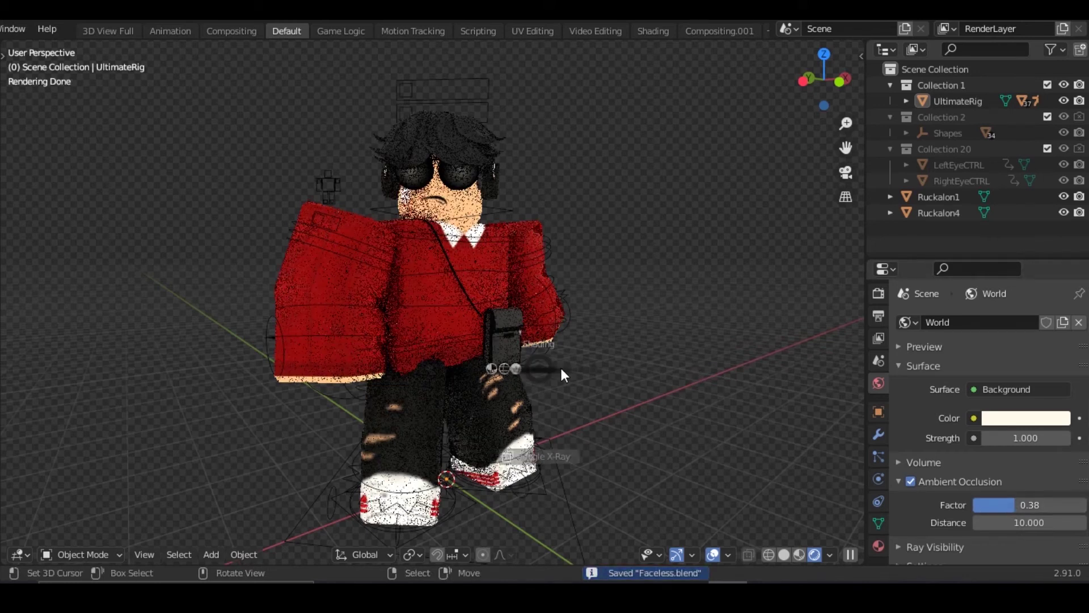
- Add a camera to the scene and look through it in Solid shading
{"action": "key", "text": "z"}
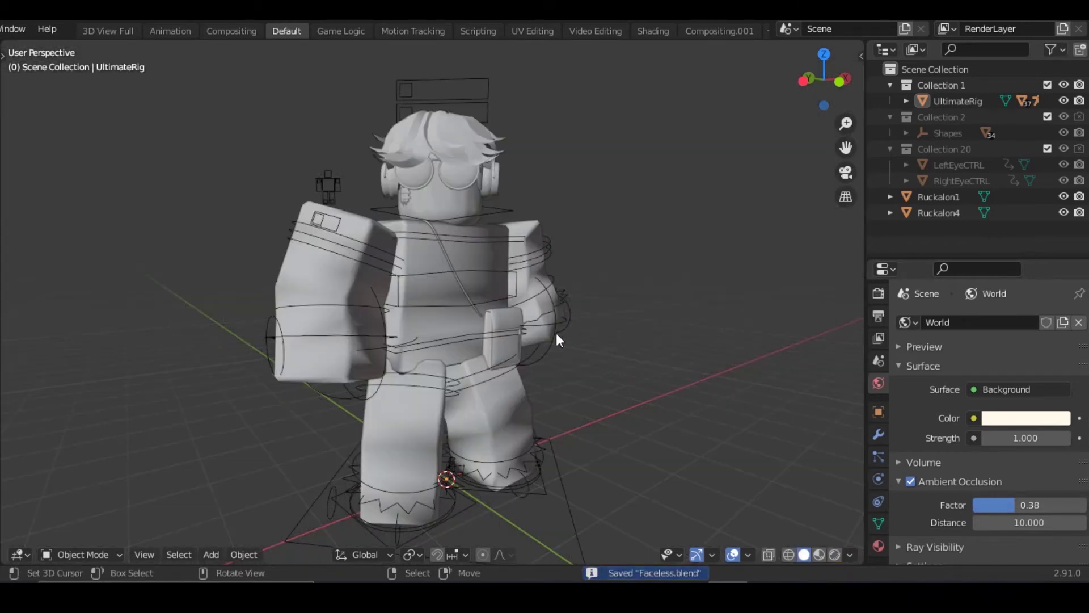
{"action": "key", "text": "shift+a"}
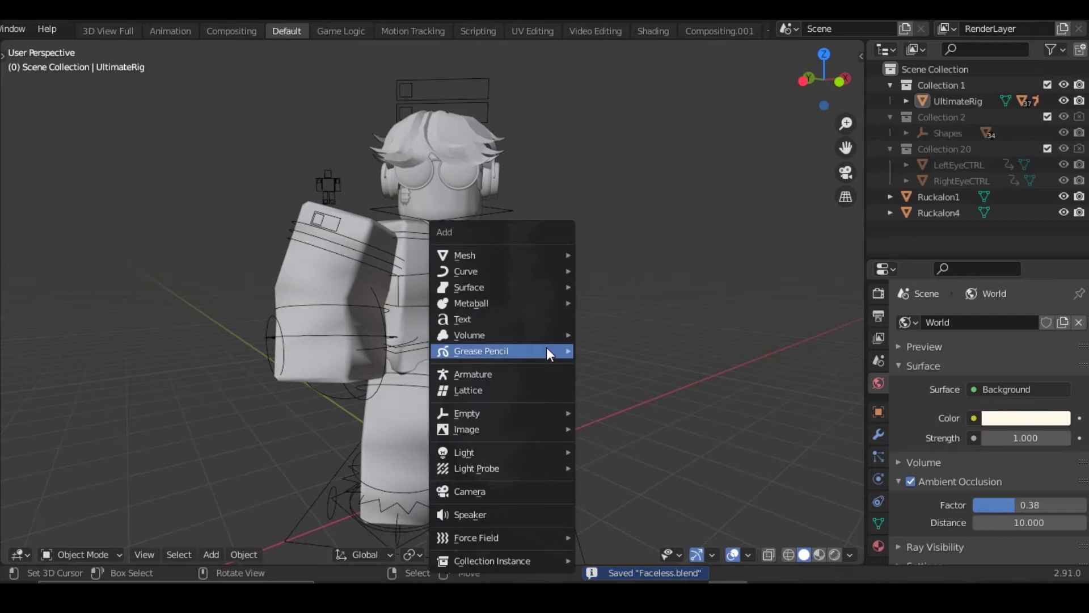
{"action": "left_click", "coordinate": [497, 489]}
{"action": "key", "text": "KP_0"}
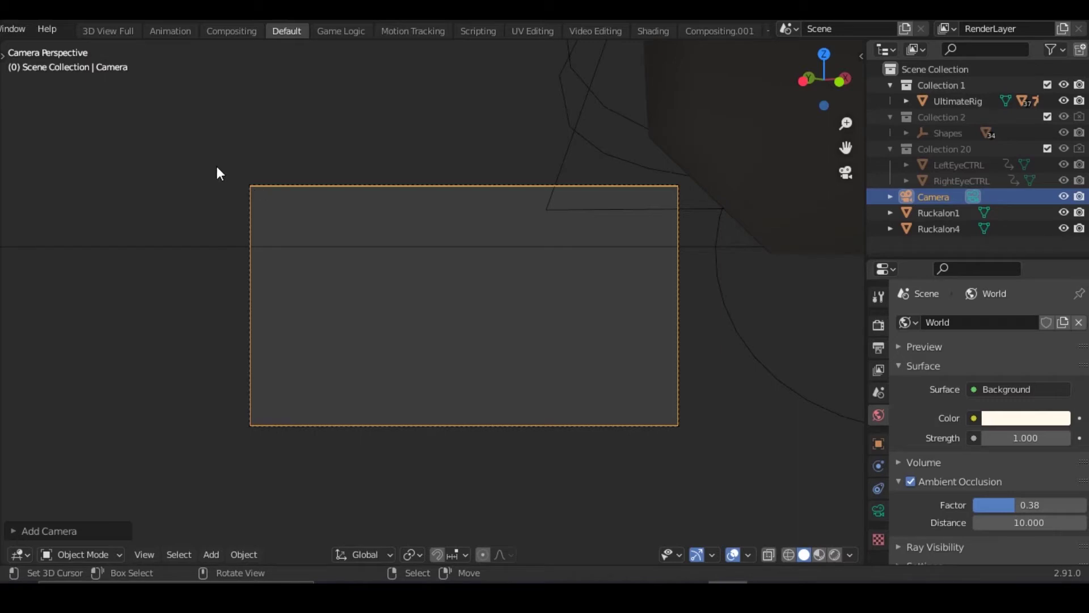
- Find the View Navigation (Walk/Fly) entry in the keymap preferences by searching "view nav" and assign it Shift F
{"action": "scroll", "coordinate": [121, 25], "scroll_direction": "up", "scroll_amount": 3}
{"action": "left_click", "coordinate": [64, 30]}
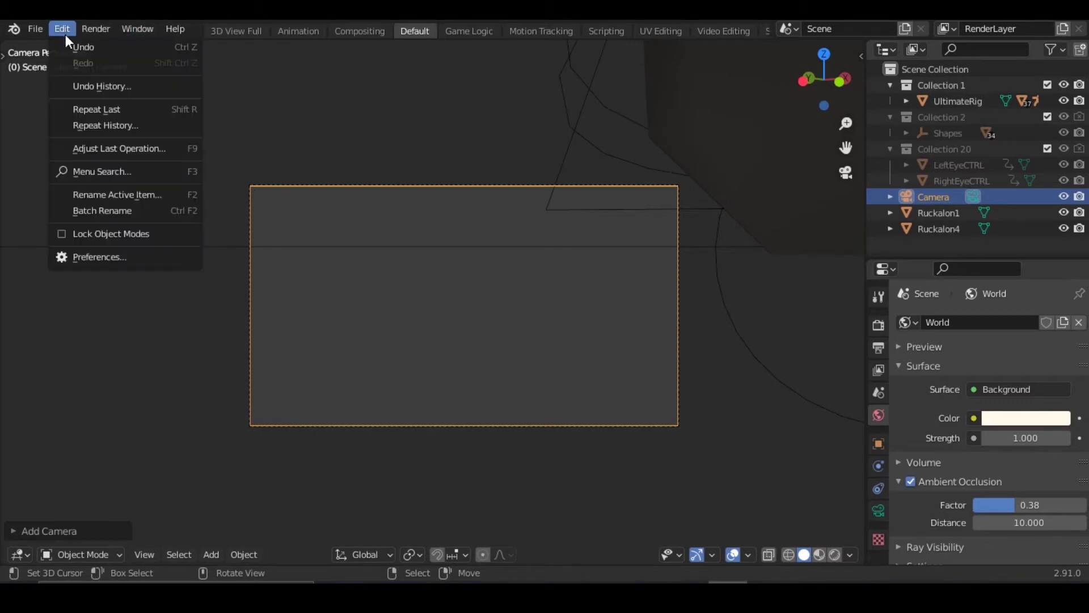
{"action": "left_click", "coordinate": [126, 253]}
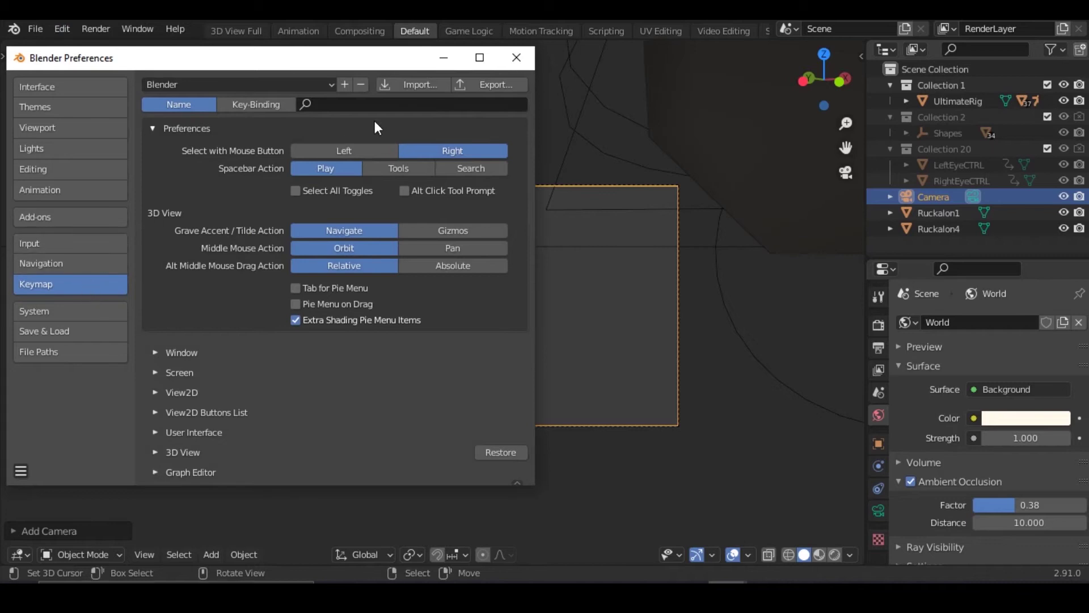
{"action": "left_click", "coordinate": [385, 108]}
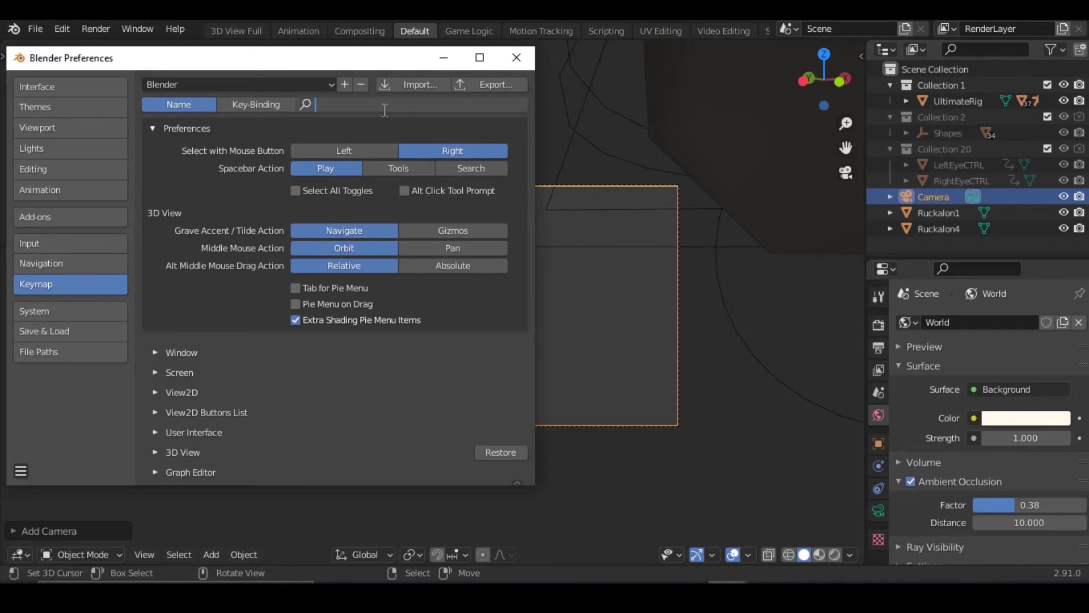
{"action": "type", "text": "view nav"}
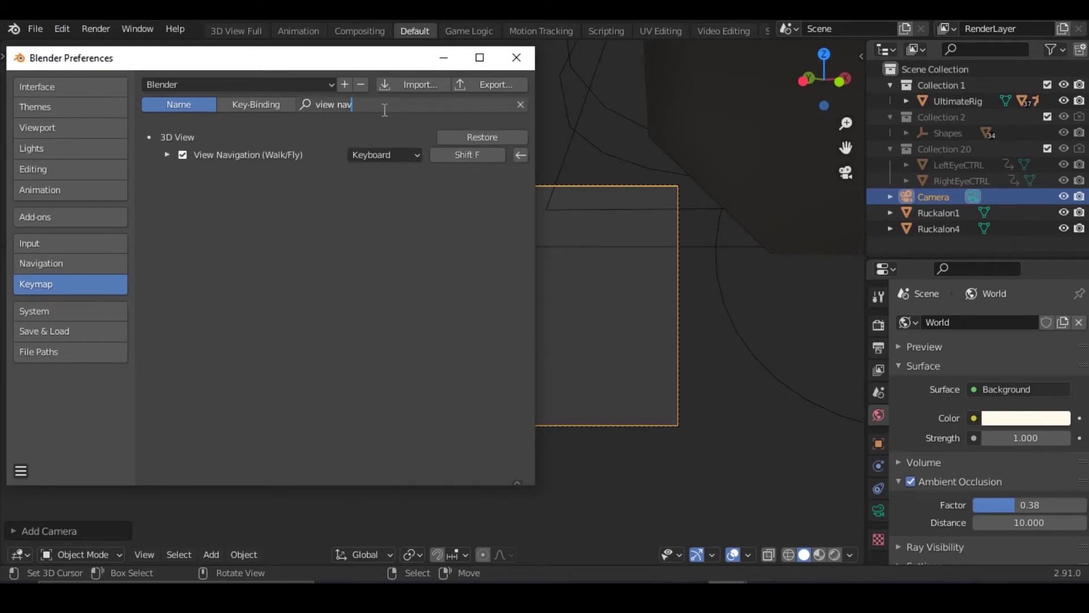
{"action": "key", "text": "Return"}
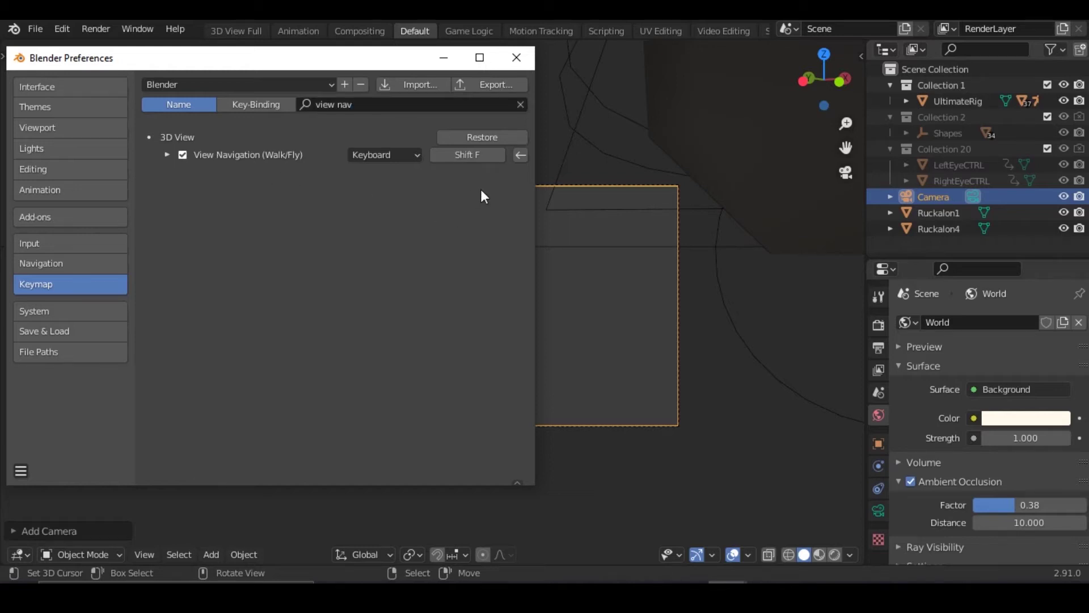
{"action": "left_click", "coordinate": [482, 159]}
{"action": "key", "text": "shift+f"}
{"action": "left_click", "coordinate": [522, 59]}
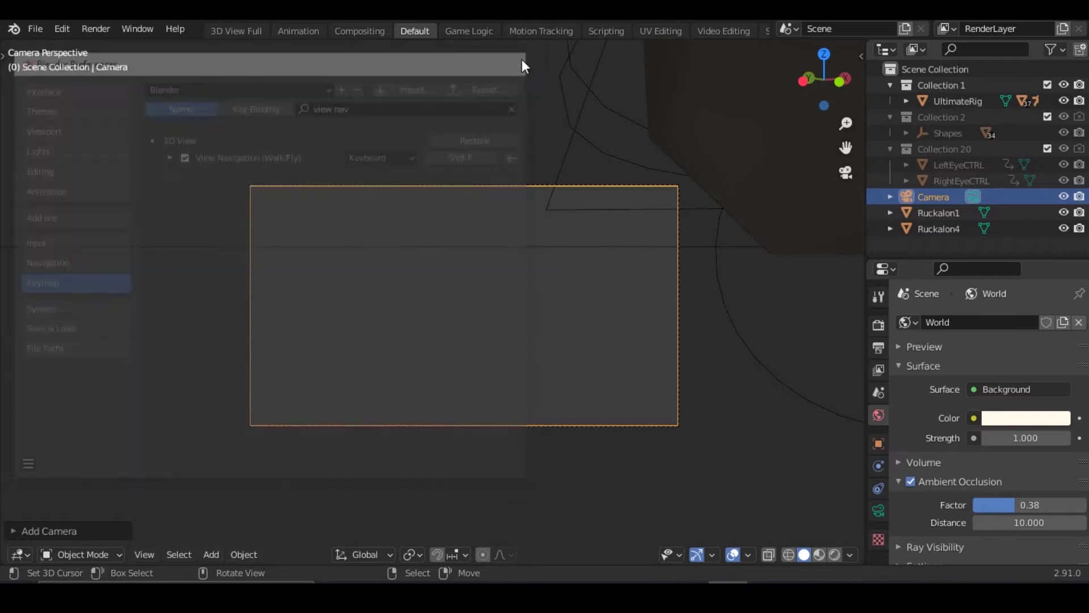
- Steer the camera in walk navigation to frame the character's head and shoulders from the front, and save the file
{"action": "scroll", "coordinate": [580, 236], "scroll_direction": "up", "scroll_amount": 2}
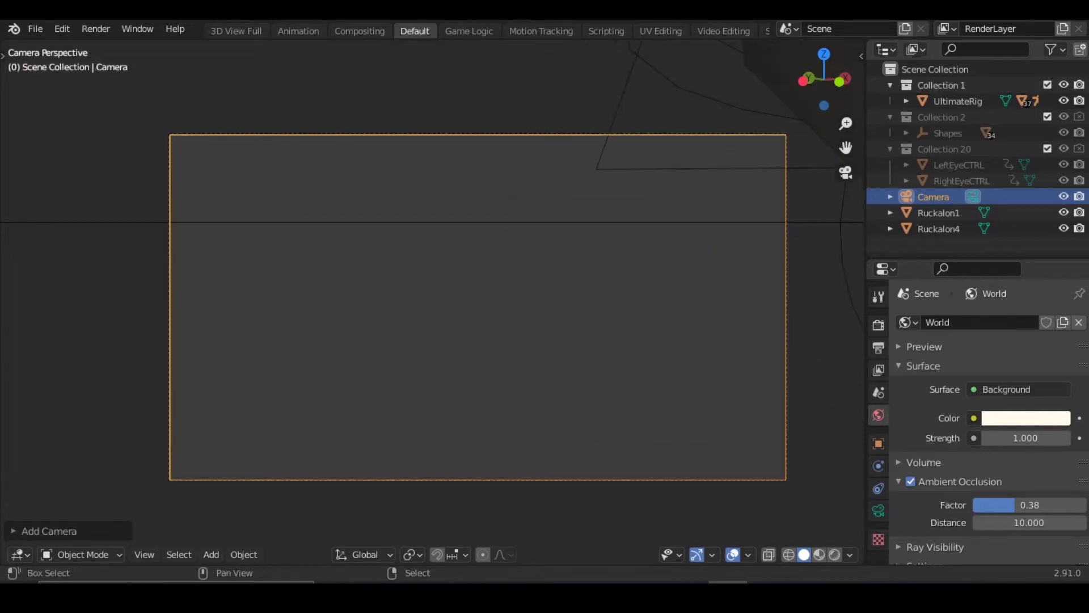
{"action": "key", "text": "shift+f"}
{"action": "key", "text": "s"}
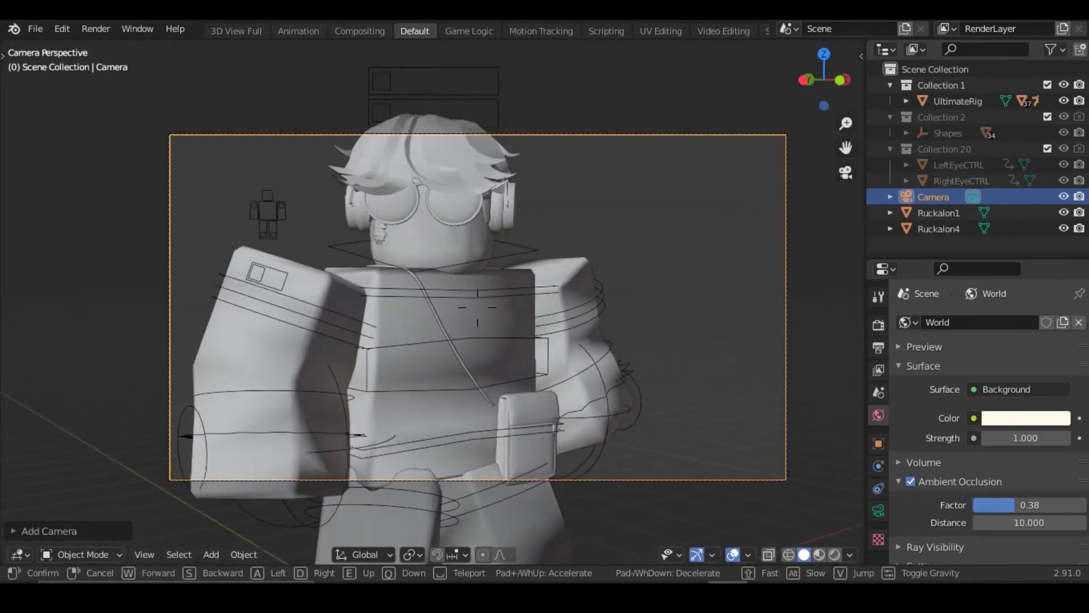
{"action": "key", "text": "s"}
{"action": "key", "text": "w"}
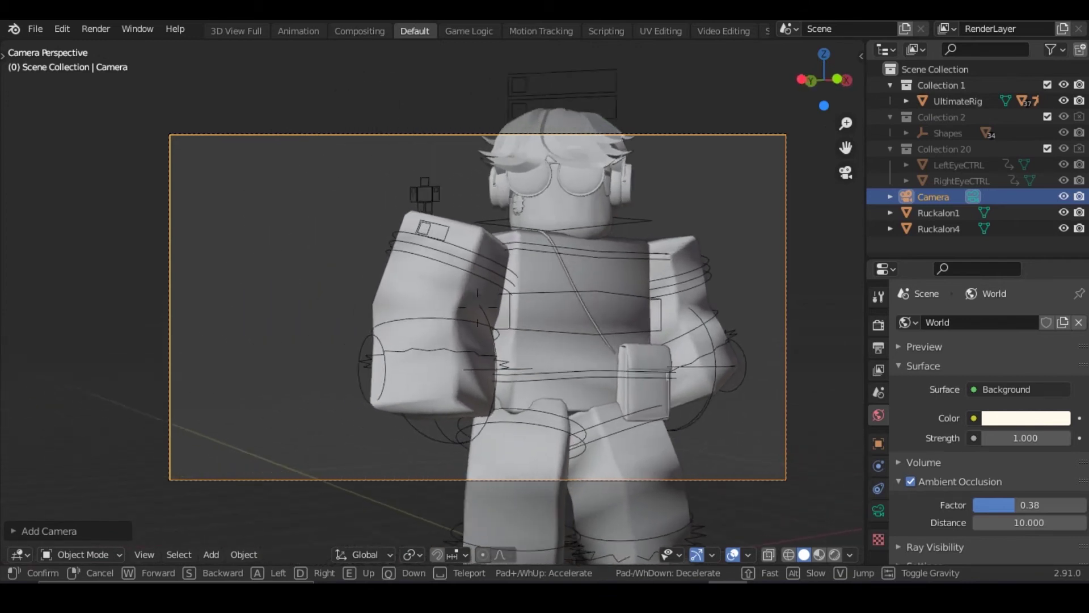
{"action": "key", "text": "d"}
{"action": "key", "text": "a"}
{"action": "key", "text": "d"}
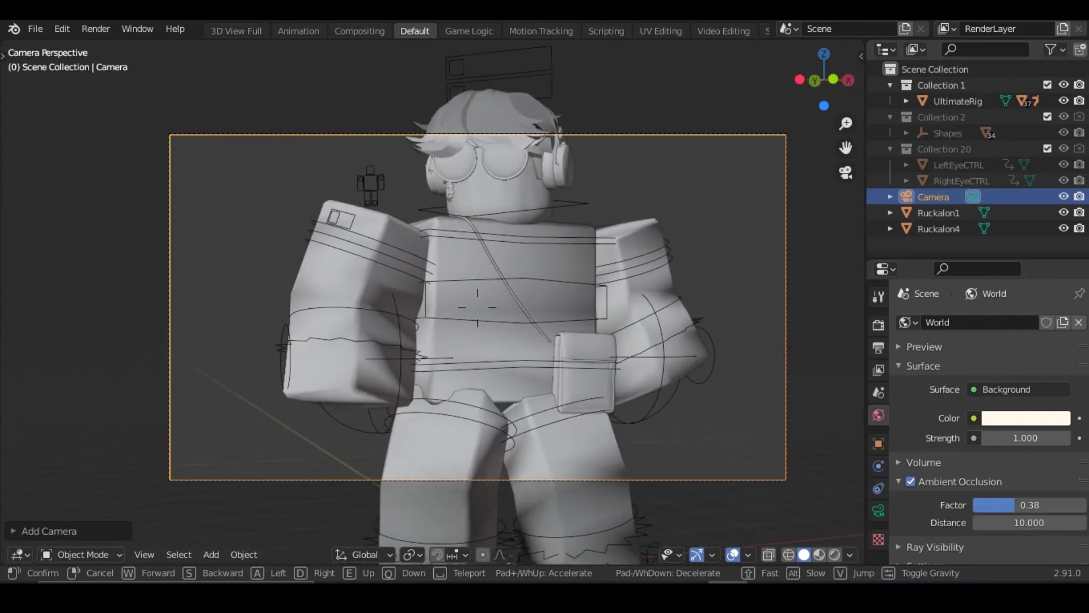
{"action": "key", "text": "w"}
{"action": "key", "text": "s"}
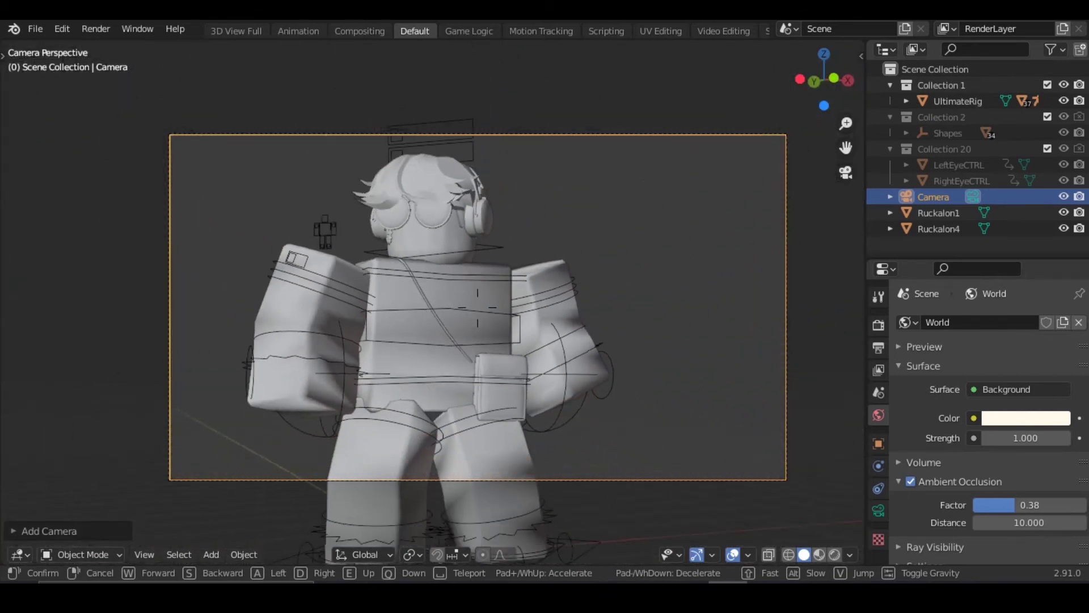
{"action": "key", "text": "w"}
{"action": "key", "text": "s"}
{"action": "key", "text": "w"}
{"action": "key", "text": "a"}
{"action": "key", "text": "s"}
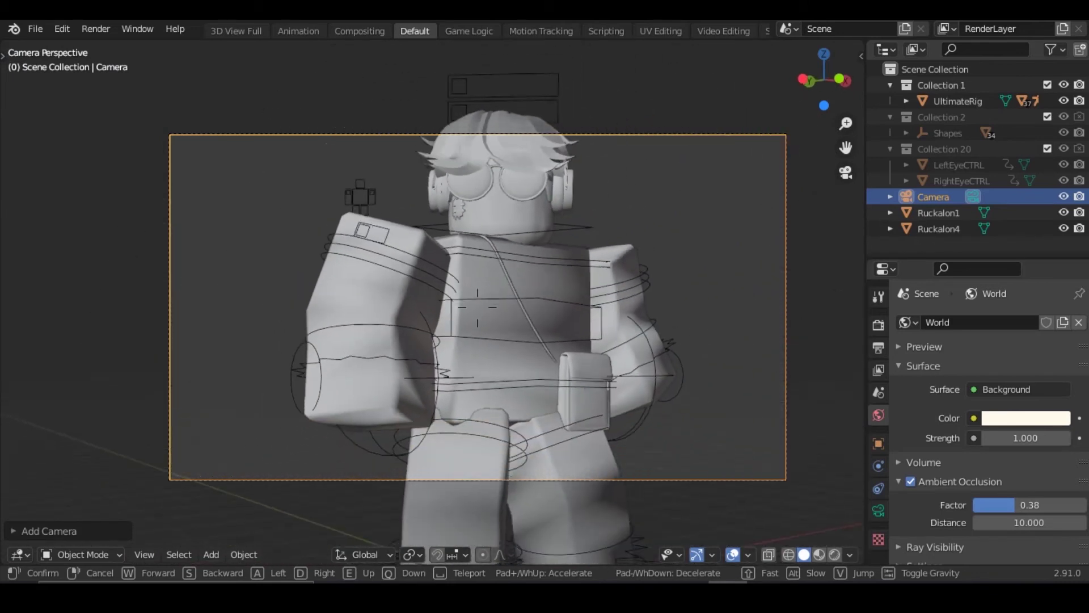
{"action": "key", "text": "w"}
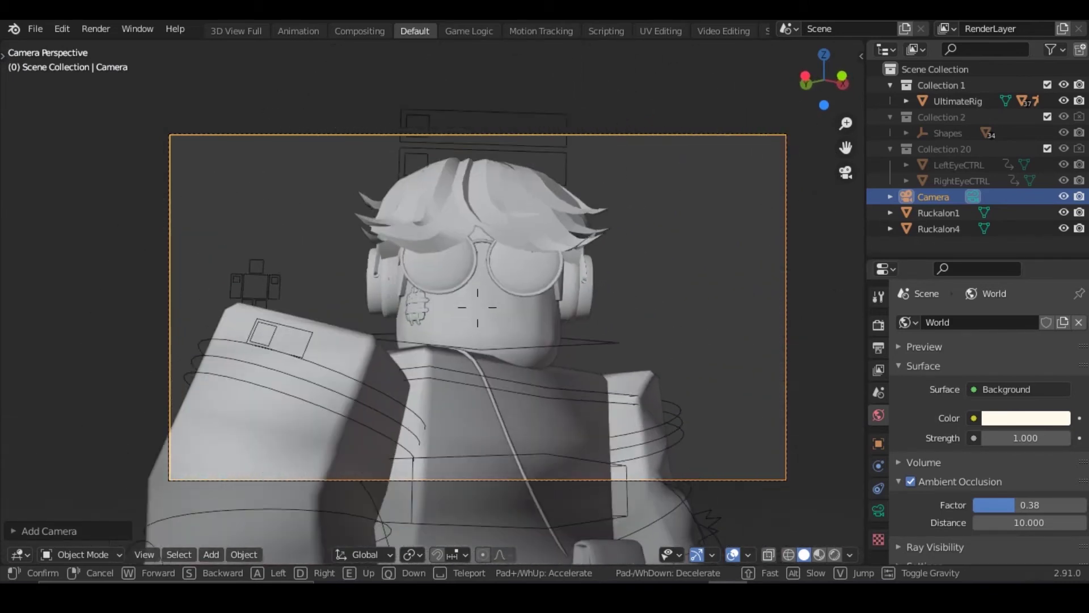
{"action": "key", "text": "Return"}
{"action": "key", "text": "ctrl+s"}
- Set the output resolution to 800 px in both X and Y
{"action": "left_click", "coordinate": [883, 340]}
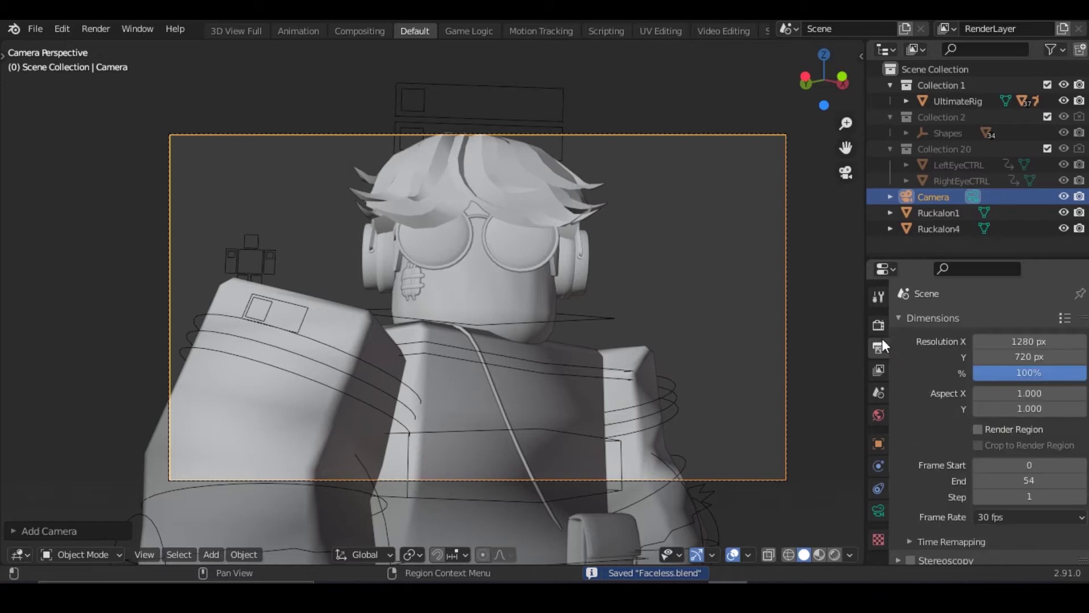
{"action": "left_click", "coordinate": [879, 326]}
{"action": "scroll", "coordinate": [978, 426], "scroll_direction": "down", "scroll_amount": 7}
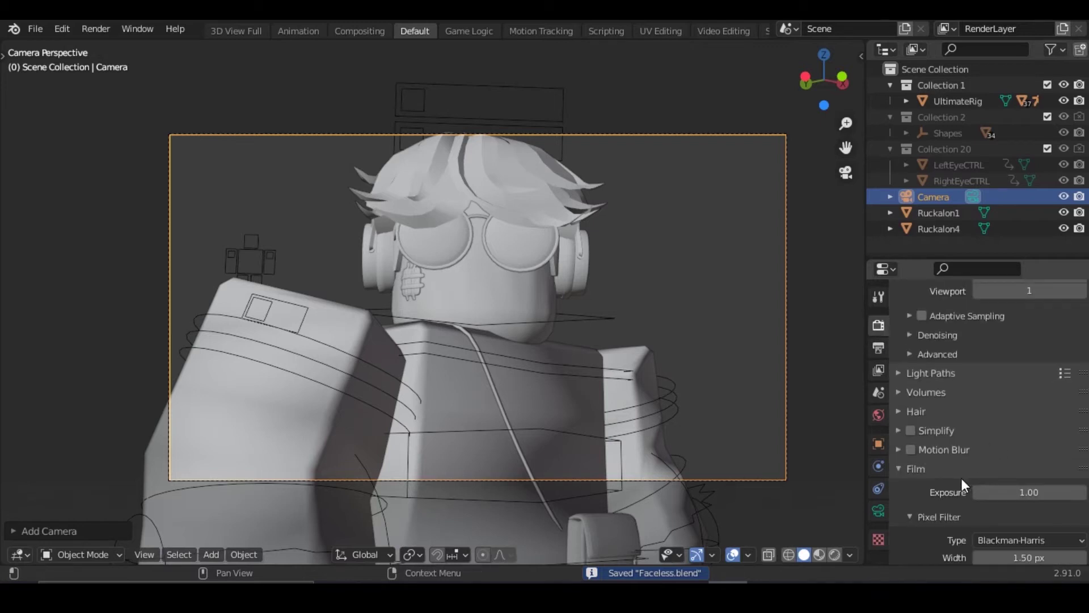
{"action": "left_click", "coordinate": [881, 370]}
{"action": "left_click", "coordinate": [880, 347]}
{"action": "scroll", "coordinate": [964, 406], "scroll_direction": "down", "scroll_amount": 1}
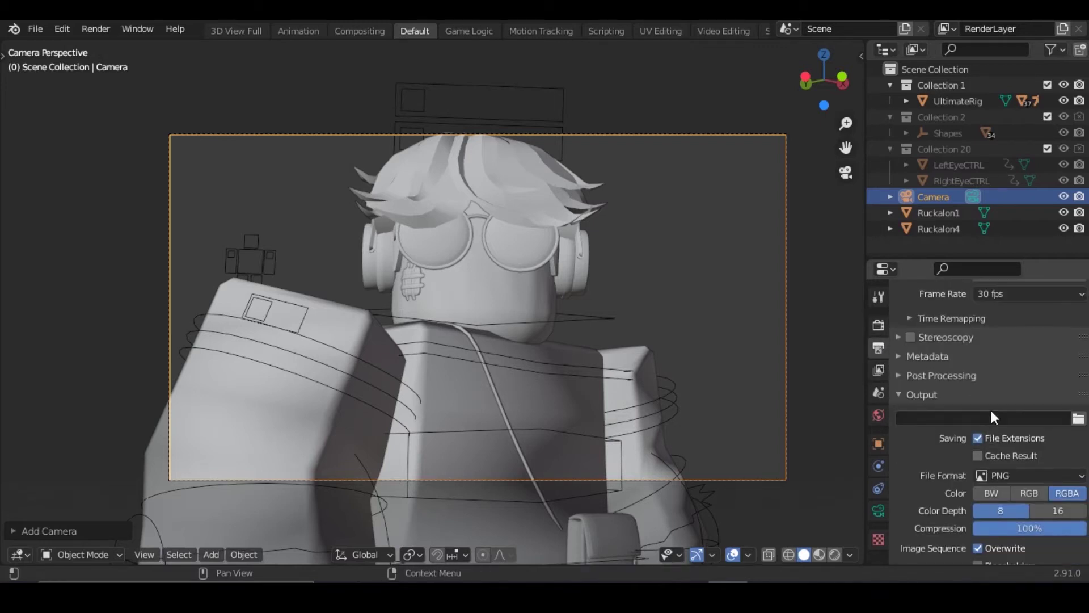
{"action": "scroll", "coordinate": [996, 392], "scroll_direction": "up", "scroll_amount": 5}
{"action": "scroll", "coordinate": [1001, 373], "scroll_direction": "up", "scroll_amount": 4}
{"action": "double_click", "coordinate": [1030, 340]}
{"action": "type", "text": "800"}
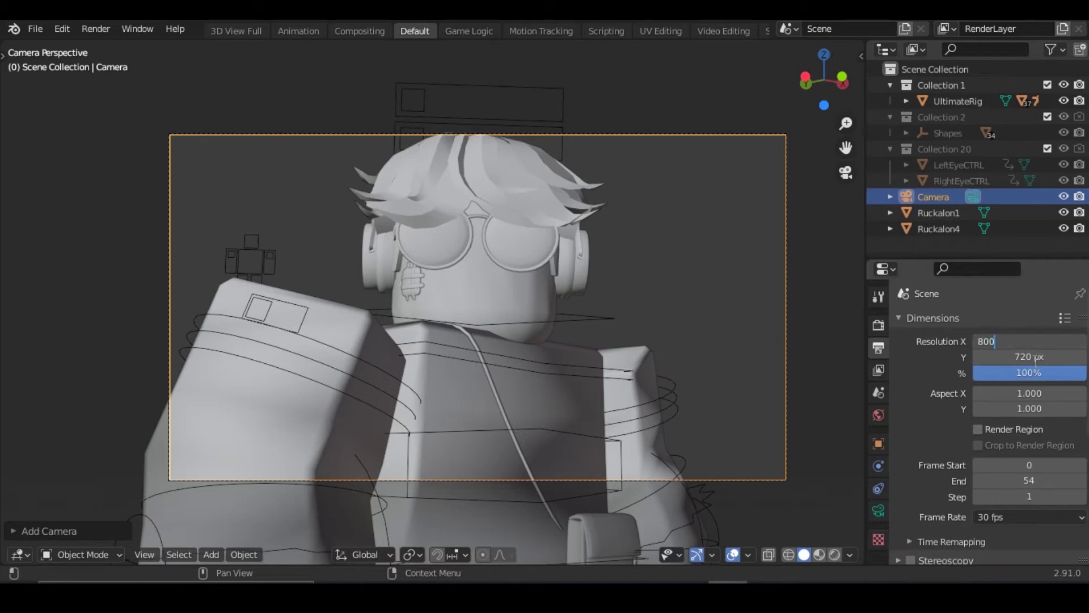
{"action": "key", "text": "Return"}
{"action": "double_click", "coordinate": [1034, 357]}
{"action": "type", "text": "800"}
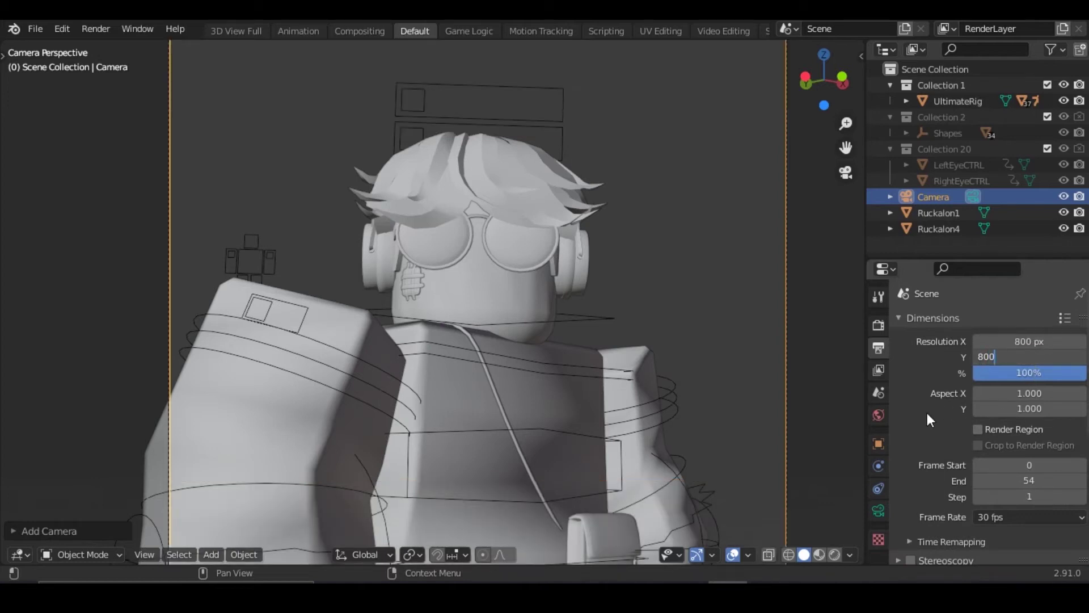
{"action": "key", "text": "Return"}
- Bring the camera closer to the character's head in walk navigation and roll it for a tilted shot
{"action": "scroll", "coordinate": [935, 421], "scroll_direction": "down", "scroll_amount": 3}
{"action": "scroll", "coordinate": [681, 431], "scroll_direction": "down", "scroll_amount": 5}
{"action": "scroll", "coordinate": [715, 409], "scroll_direction": "up", "scroll_amount": 1}
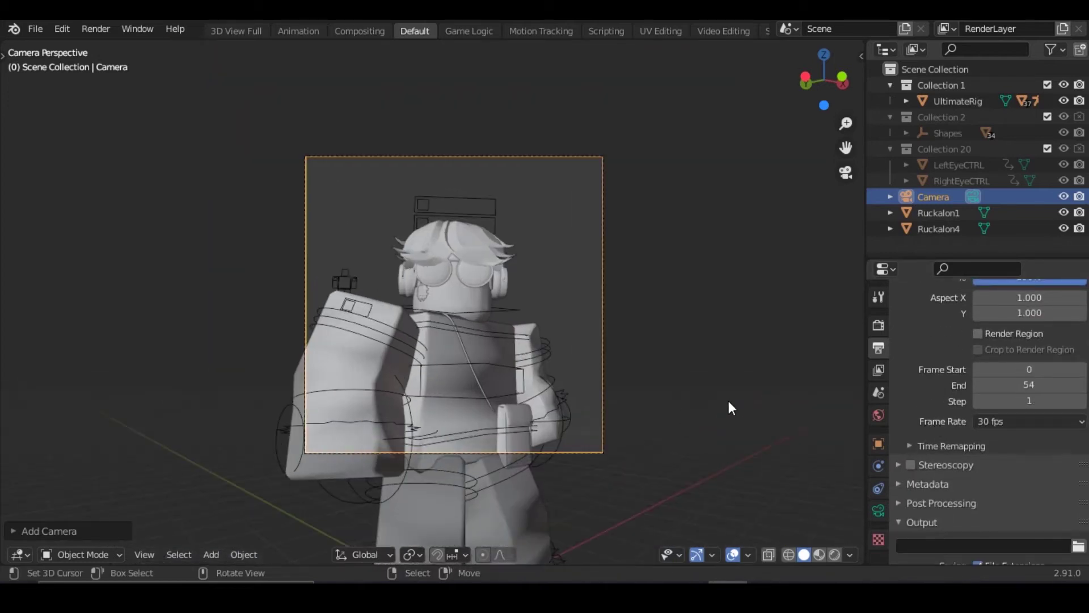
{"action": "scroll", "coordinate": [658, 427], "scroll_direction": "down", "scroll_amount": 2}
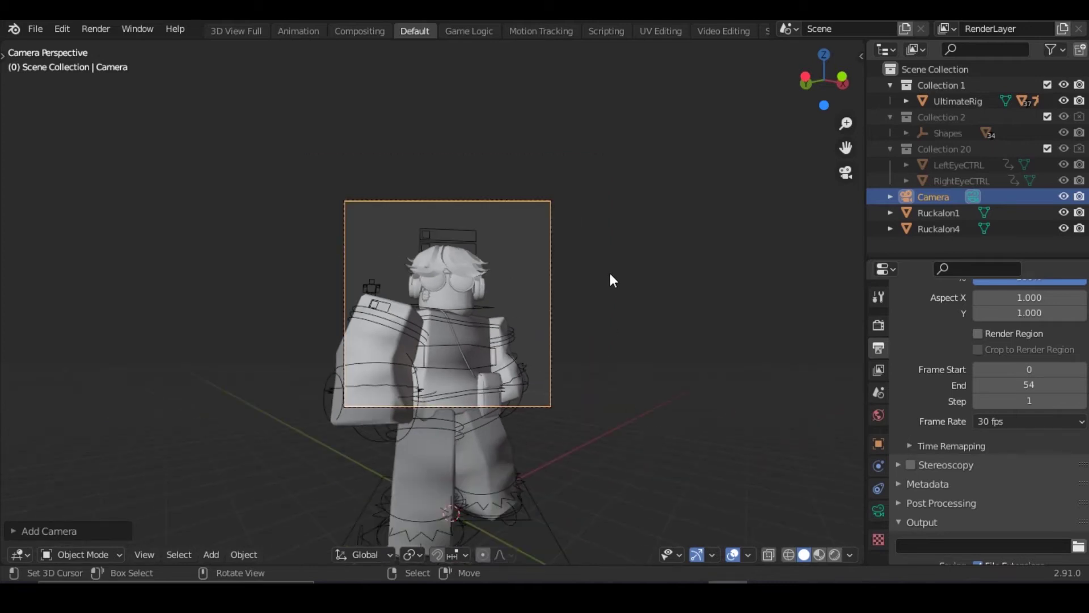
{"action": "key", "text": "shift+grave"}
{"action": "key", "text": "w"}
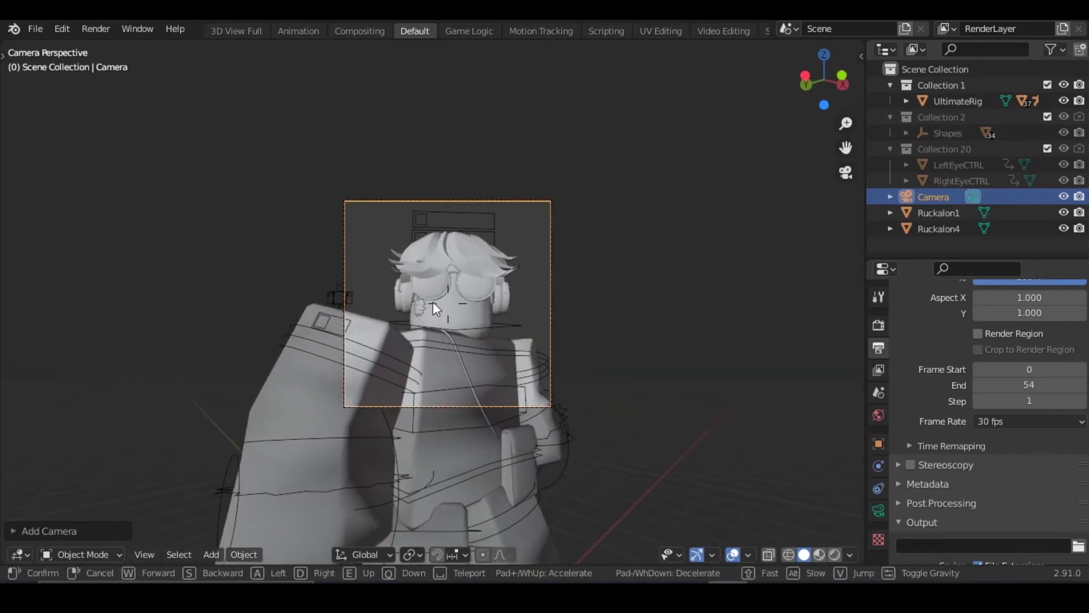
{"action": "left_click", "coordinate": [434, 308]}
{"action": "key", "text": "r"}
{"action": "left_click", "coordinate": [601, 324]}
{"action": "scroll", "coordinate": [591, 348], "scroll_direction": "up", "scroll_amount": 1}
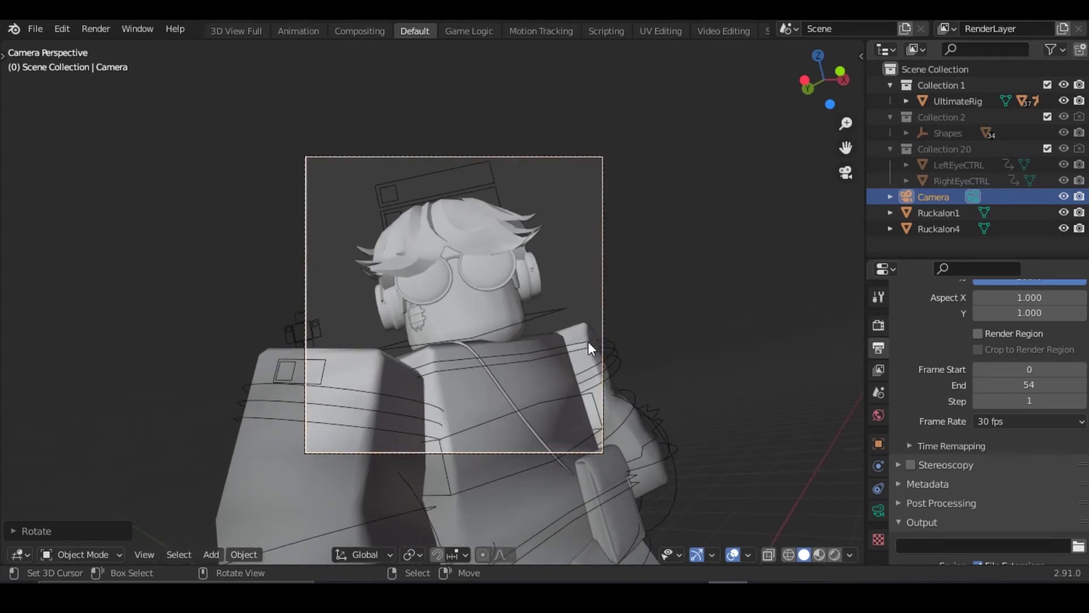
- Refine the camera's aim and roll around the upper body, and show the character in Material Preview shading
{"action": "key", "text": "shift+grave"}
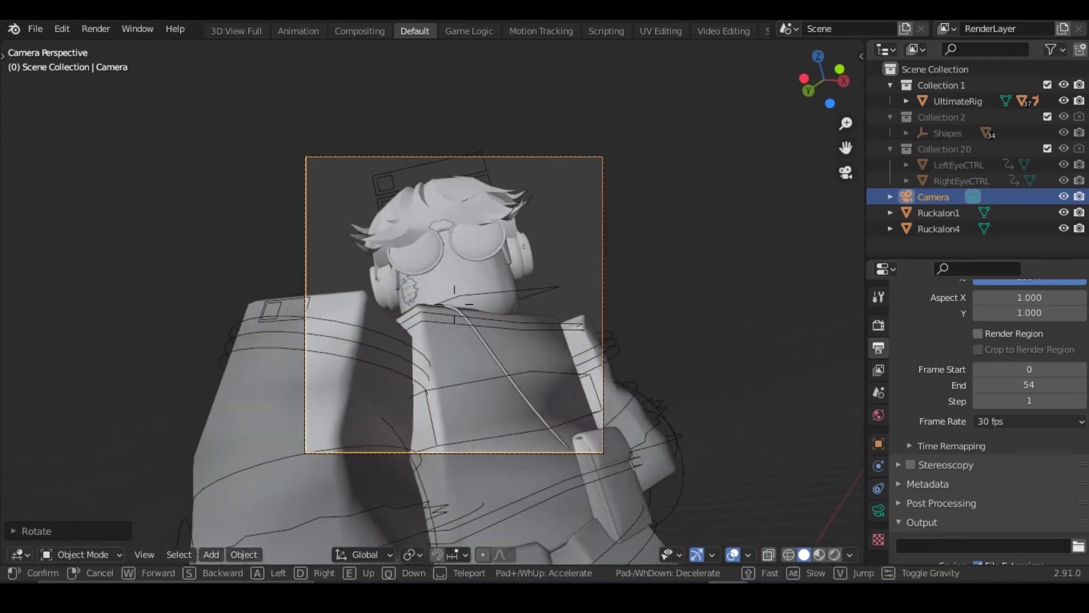
{"action": "left_click", "coordinate": [434, 308]}
{"action": "key", "text": "r"}
{"action": "left_click", "coordinate": [652, 355]}
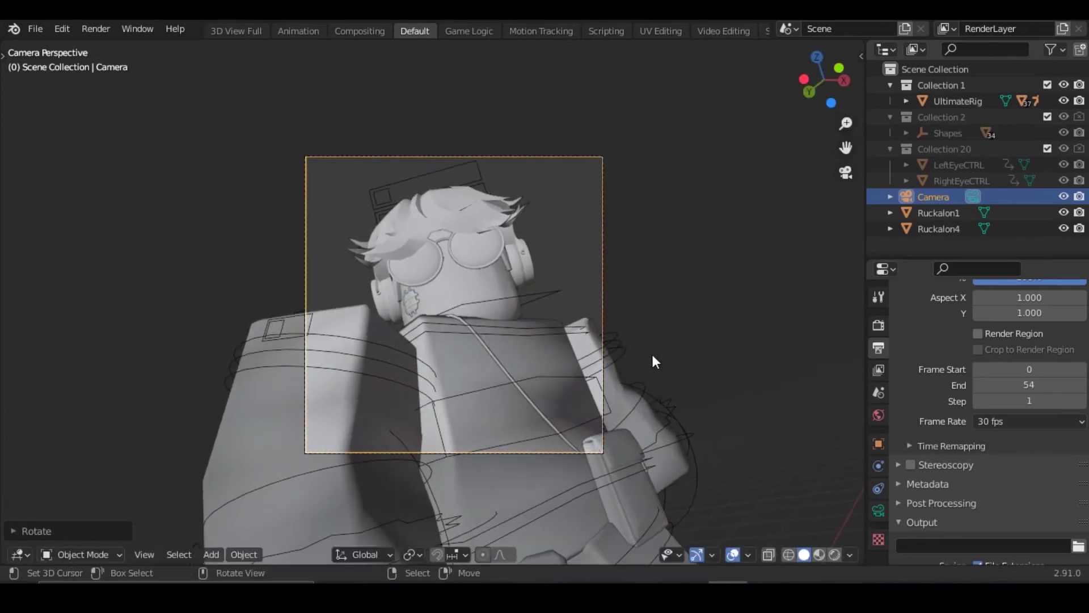
{"action": "key", "text": "z"}
{"action": "left_click", "coordinate": [353, 325]}
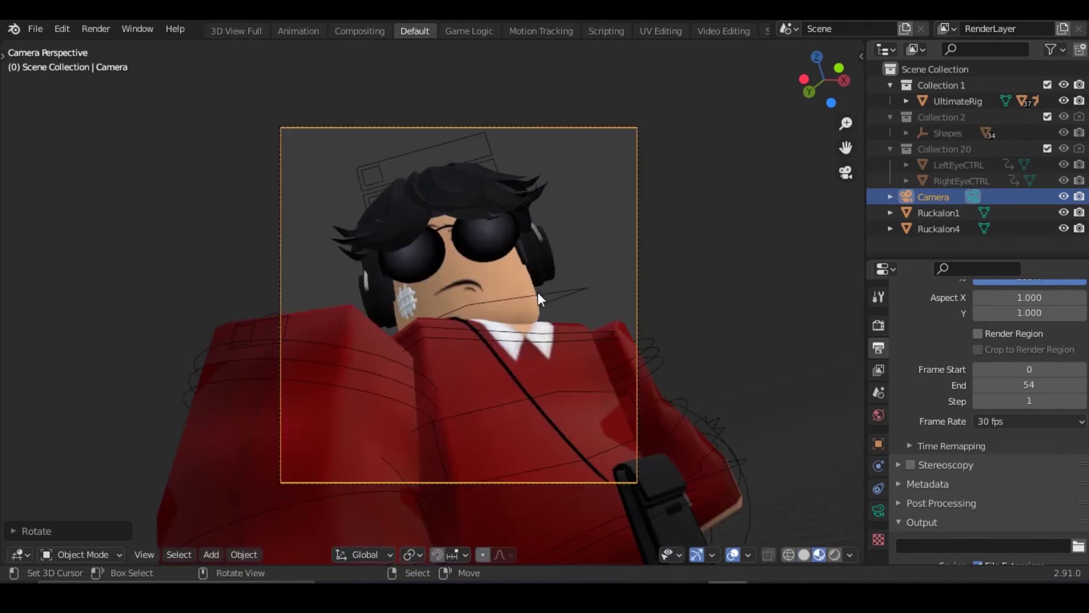
- Rotate the rig's Head bone freely and tilt it in the camera view
{"action": "right_click", "coordinate": [593, 288]}
{"action": "key", "text": "r"}
{"action": "key", "text": "r"}
{"action": "left_click", "coordinate": [587, 296]}
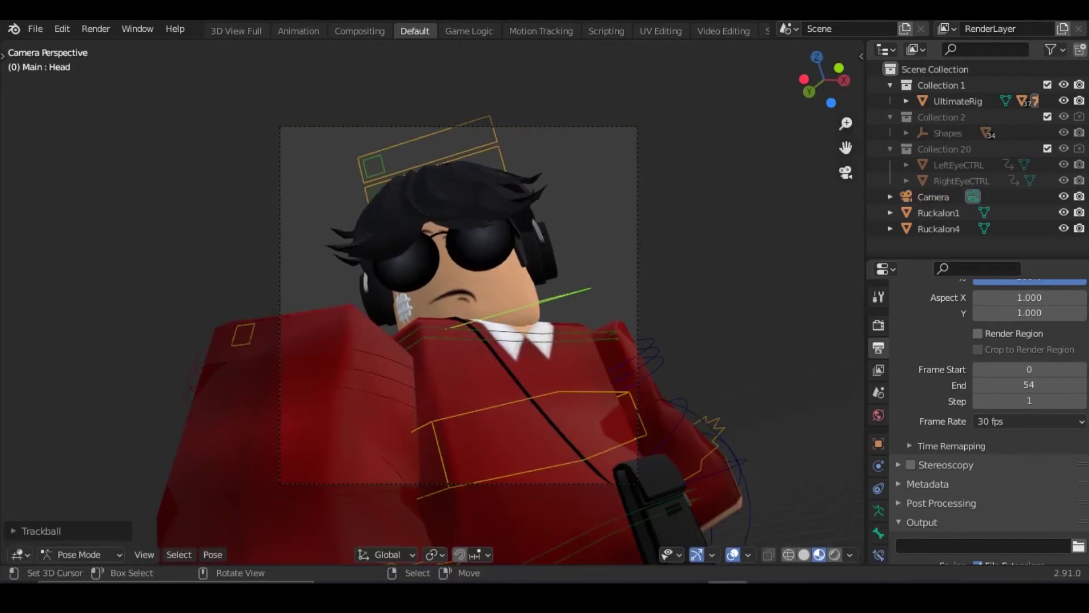
{"action": "key", "text": "r"}
{"action": "left_click", "coordinate": [631, 343]}
- Rotate the rig's UpperTorso bone freely to turn the chest and shoulders
{"action": "left_click", "coordinate": [573, 336]}
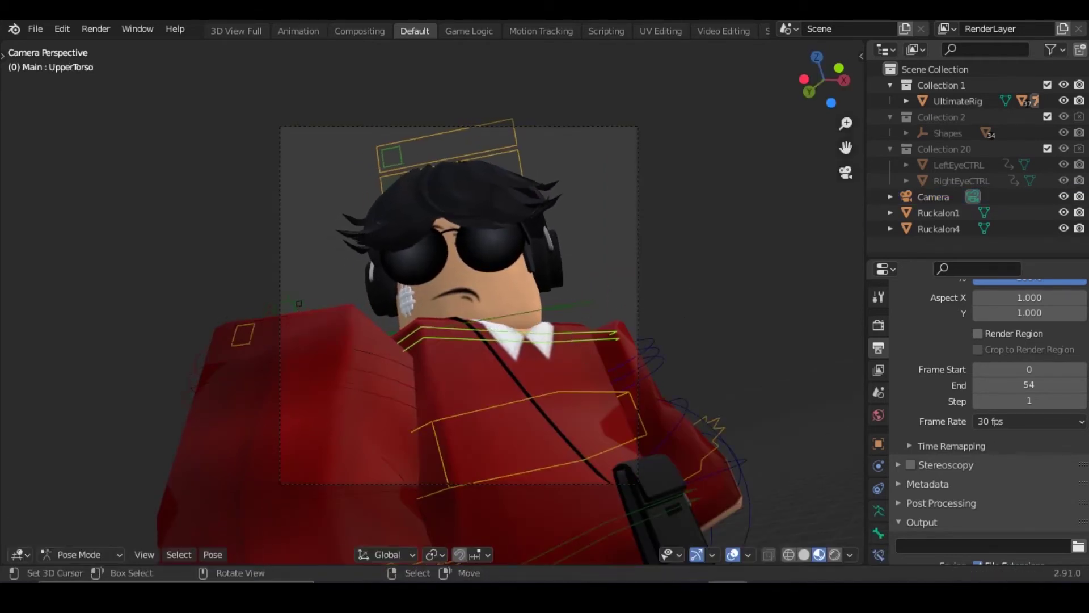
{"action": "key", "text": "r"}
{"action": "key", "text": "r"}
{"action": "left_click", "coordinate": [746, 345]}
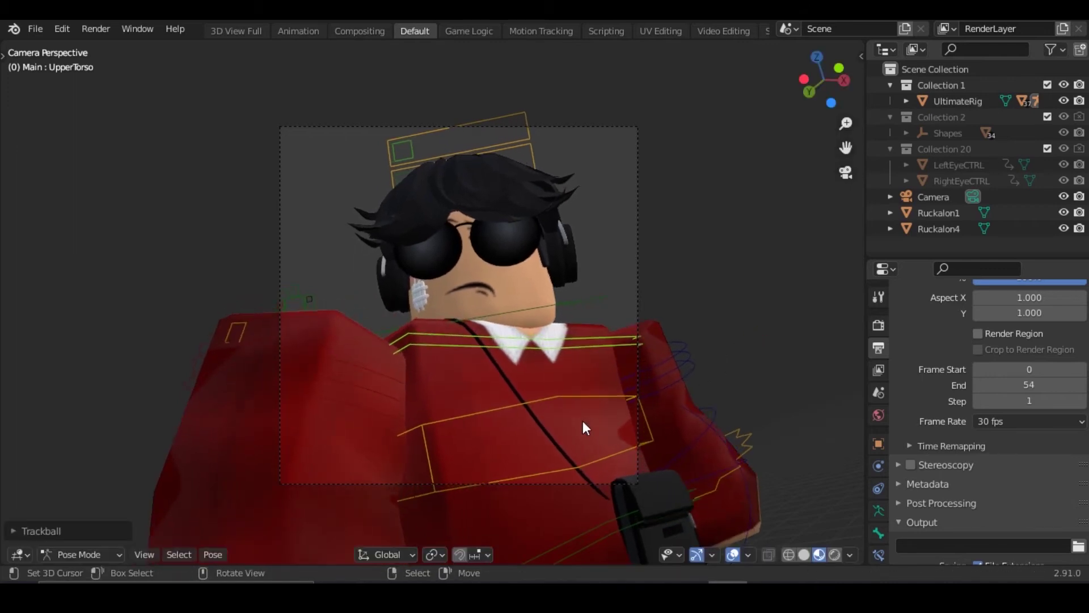
- Move the UltimateRig object along the global Y and X axes to recentre the character in the camera frame
{"action": "scroll", "coordinate": [627, 525], "scroll_direction": "down", "scroll_amount": 5}
{"action": "right_click", "coordinate": [649, 524]}
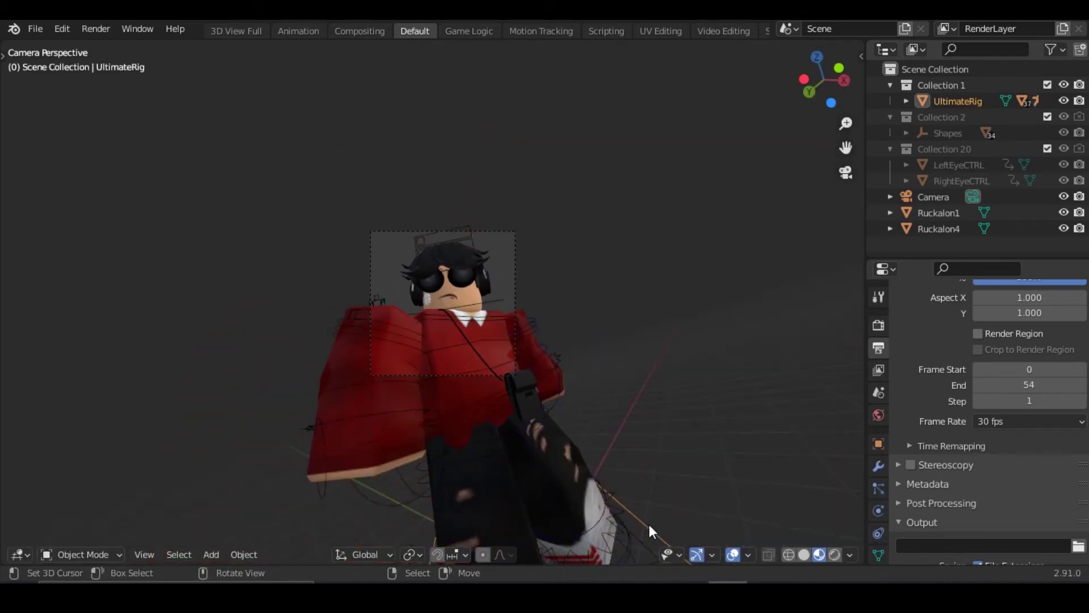
{"action": "scroll", "coordinate": [661, 488], "scroll_direction": "up", "scroll_amount": 3}
{"action": "key", "text": "g"}
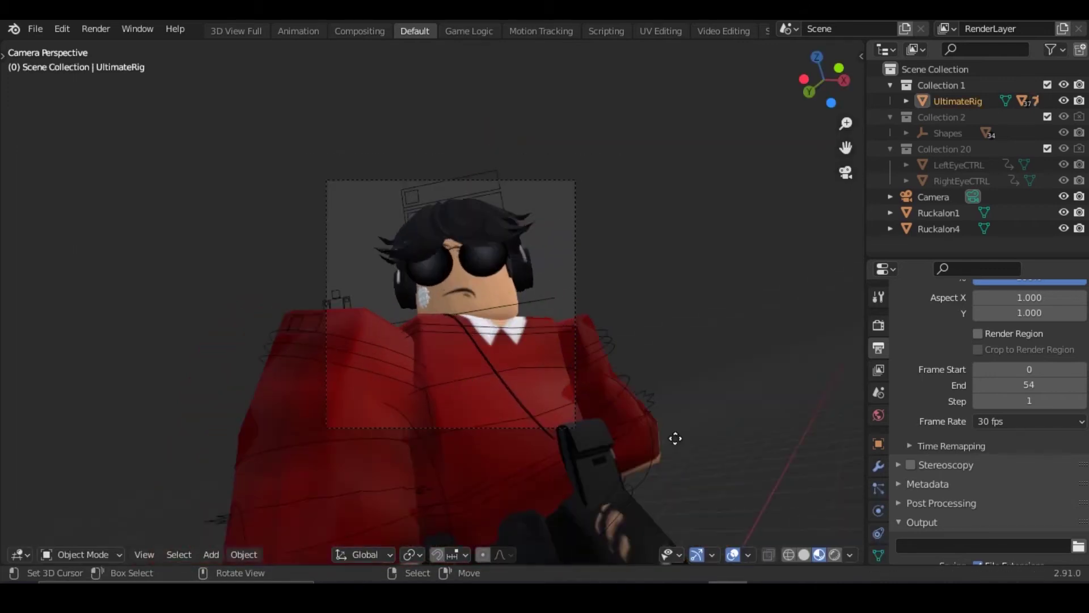
{"action": "key", "text": "y"}
{"action": "left_click", "coordinate": [676, 447]}
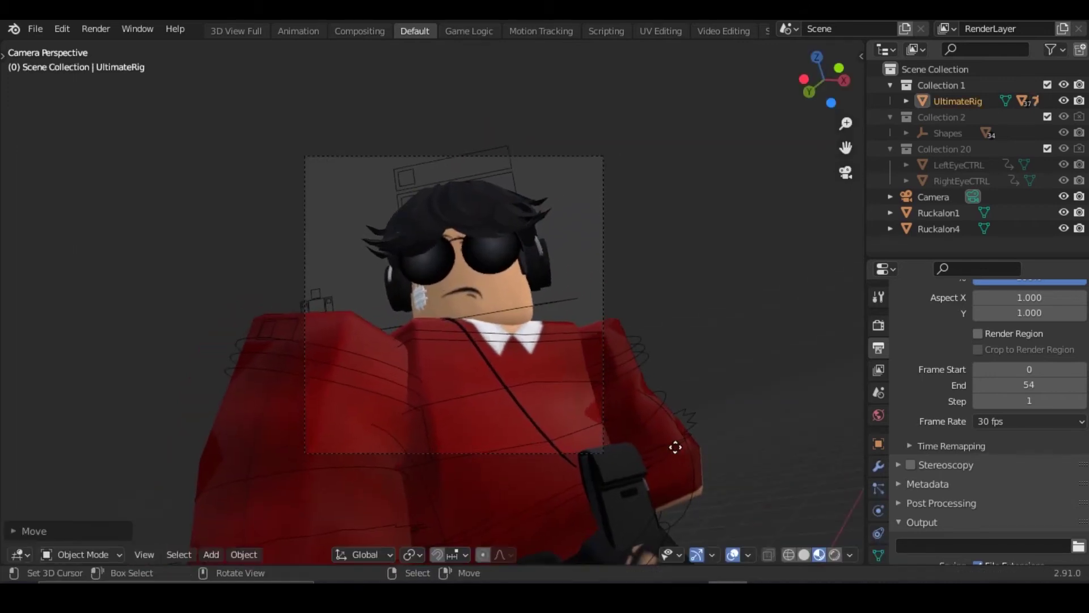
{"action": "key", "text": "g"}
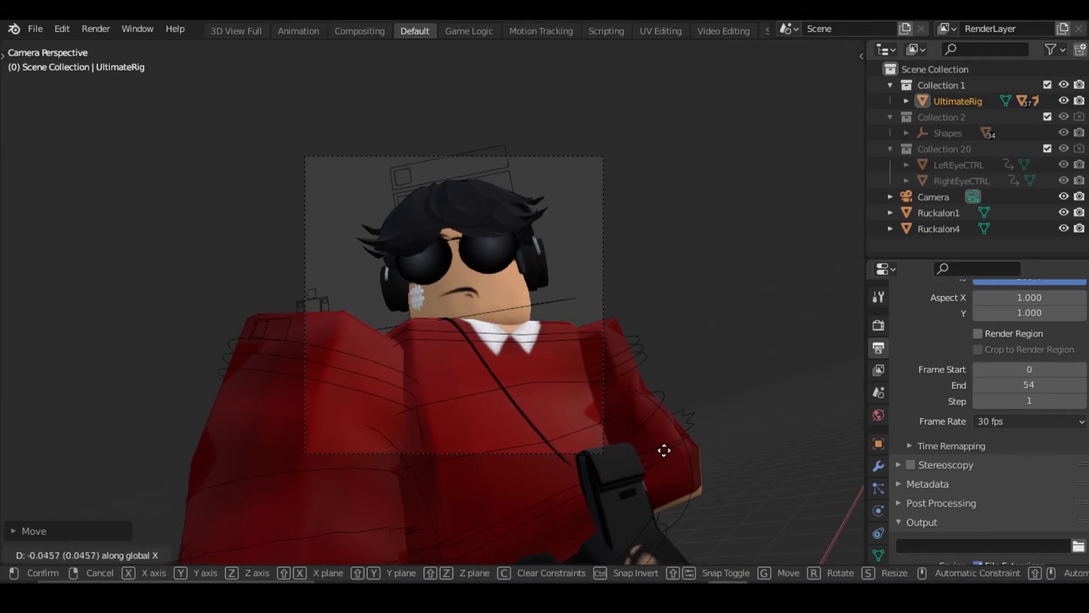
{"action": "left_click", "coordinate": [626, 374]}
{"action": "scroll", "coordinate": [627, 373], "scroll_direction": "up", "scroll_amount": 3}
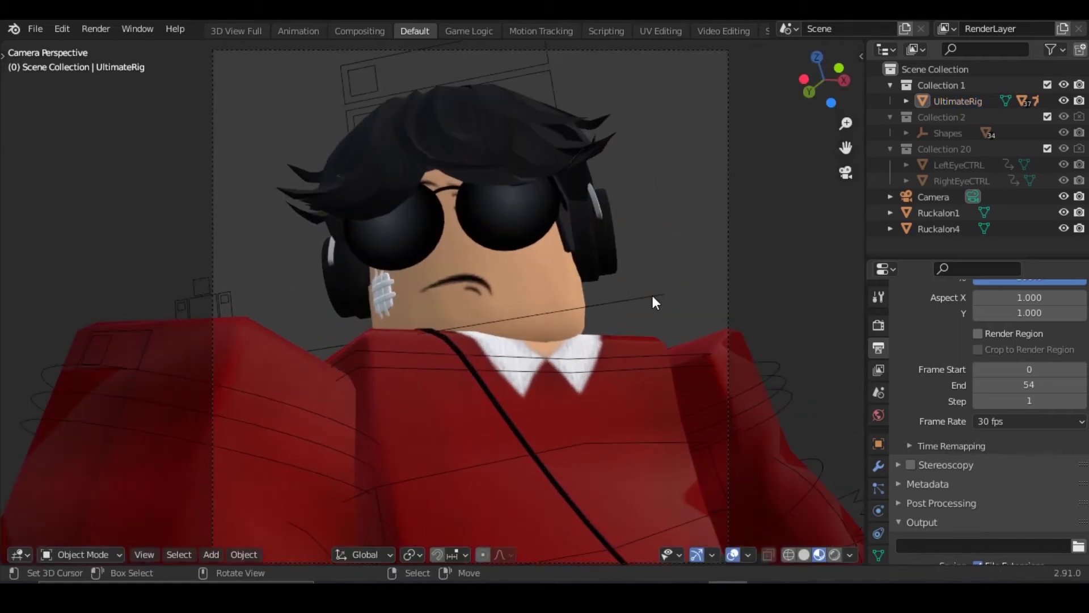
- Fine-tune the Head bone in Pose Mode with several small free and view-plane rotations
{"action": "key", "text": "ctrl+Tab"}
{"action": "key", "text": "r"}
{"action": "key", "text": "r"}
{"action": "left_click", "coordinate": [660, 314]}
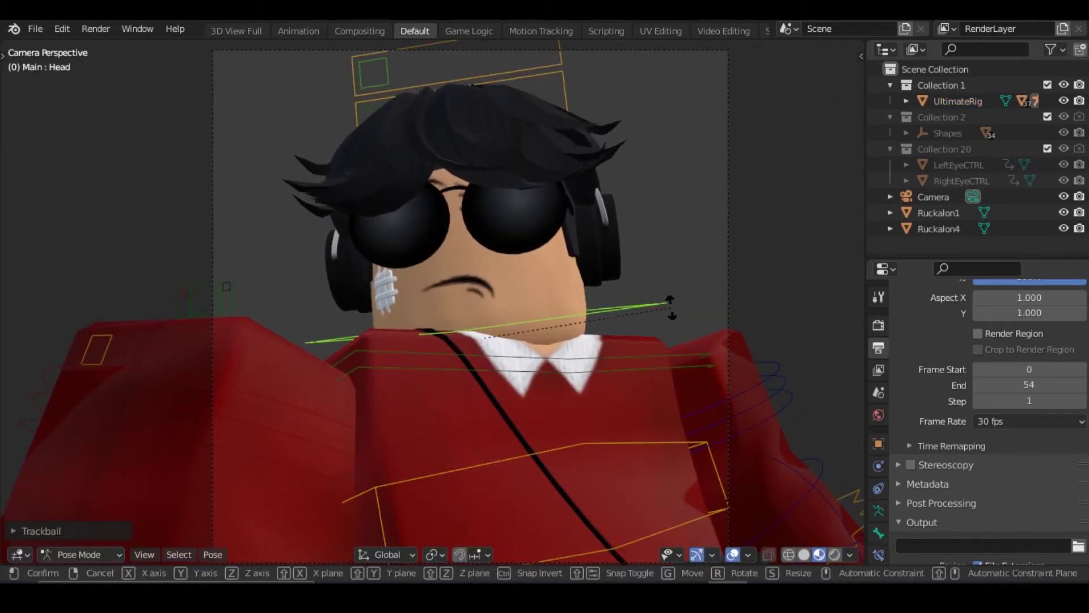
{"action": "key", "text": "r"}
{"action": "key", "text": "r"}
{"action": "left_click", "coordinate": [668, 316]}
{"action": "key", "text": "r"}
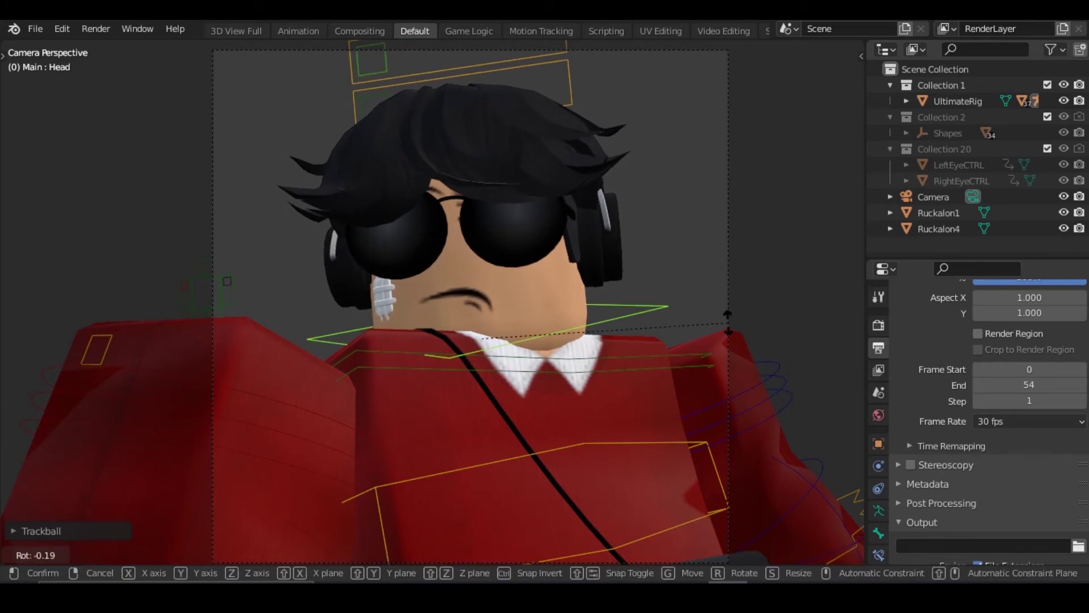
{"action": "left_click", "coordinate": [727, 316]}
{"action": "key", "text": "r"}
{"action": "key", "text": "r"}
{"action": "right_click", "coordinate": [725, 317]}
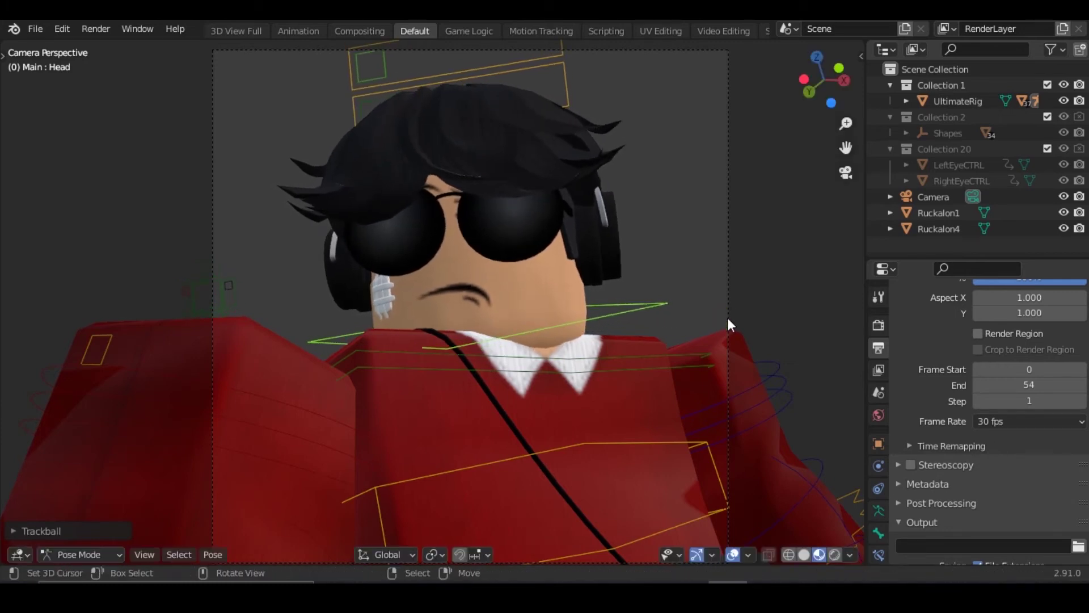
- Save the file and select the camera
{"action": "scroll", "coordinate": [731, 353], "scroll_direction": "down", "scroll_amount": 3}
{"action": "key", "text": "ctrl+s"}
{"action": "right_click", "coordinate": [615, 253]}
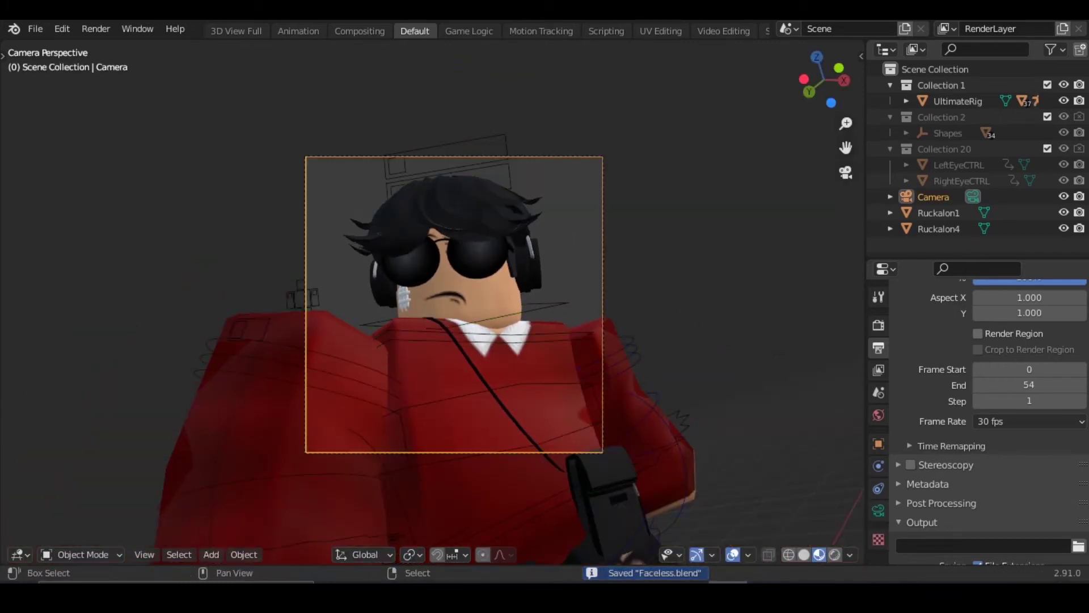
- Shift the camera to reframe the character's head and shoulders, rotate the camera slightly, and save the file
{"action": "key", "text": "shift+grave"}
{"action": "left_click", "coordinate": [433, 302]}
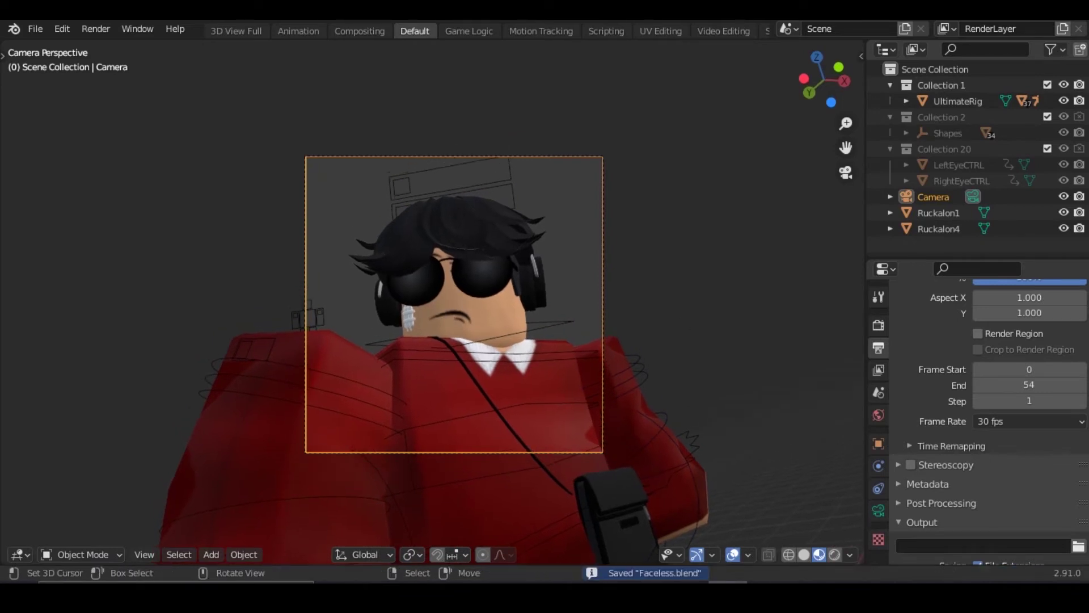
{"action": "key", "text": "r"}
{"action": "left_click", "coordinate": [679, 319]}
{"action": "key", "text": "ctrl+s"}
- Roll the camera by about -5° in the view plane to tilt the shot further, and save the file
{"action": "scroll", "coordinate": [685, 396], "scroll_direction": "up", "scroll_amount": 2}
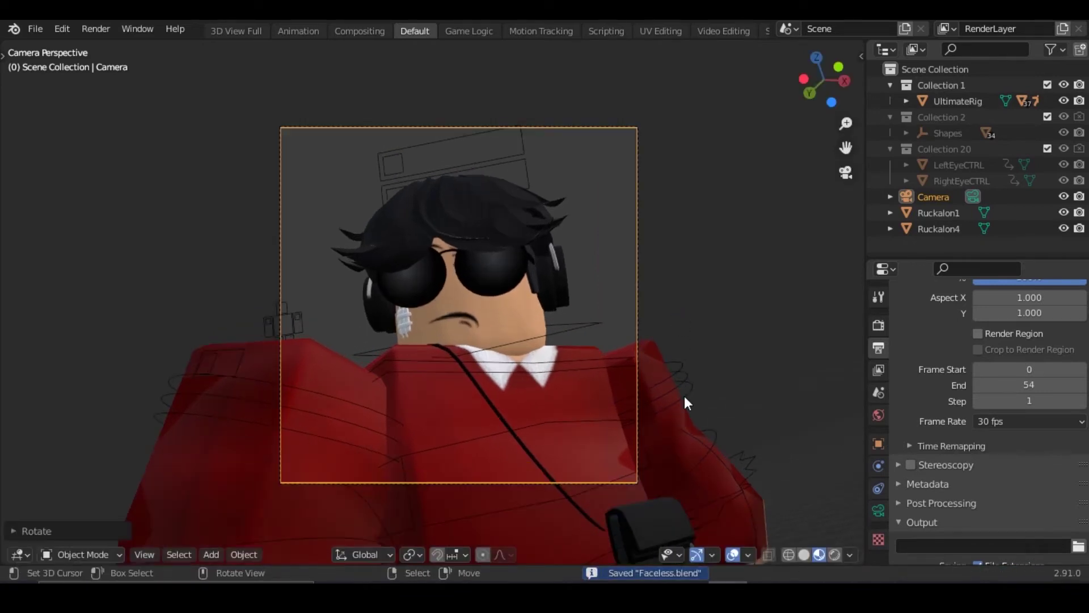
{"action": "scroll", "coordinate": [680, 305], "scroll_direction": "up", "scroll_amount": 2}
{"action": "key", "text": "r"}
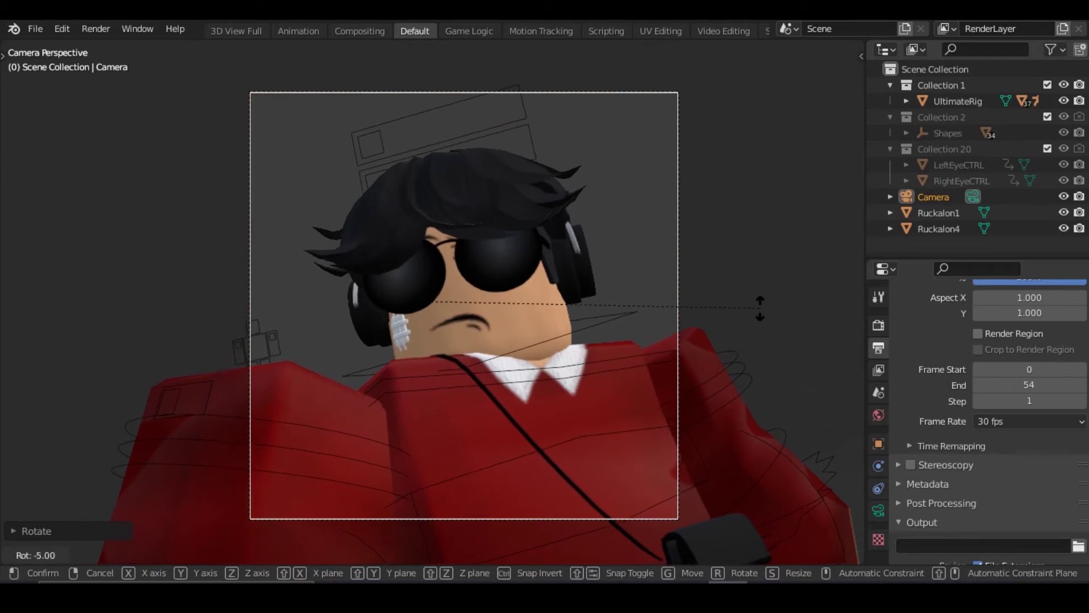
{"action": "left_click", "coordinate": [761, 312]}
{"action": "key", "text": "ctrl+s"}
- Render the camera shot as a still image at 800 × 800 px
{"action": "scroll", "coordinate": [968, 448], "scroll_direction": "down", "scroll_amount": 5}
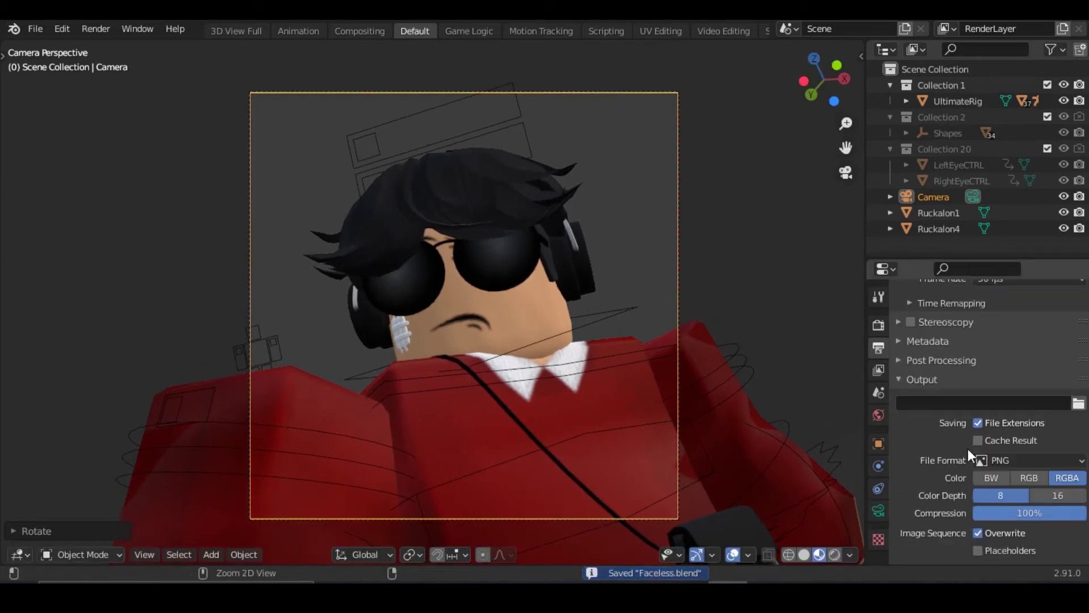
{"action": "scroll", "coordinate": [976, 430], "scroll_direction": "up", "scroll_amount": 10}
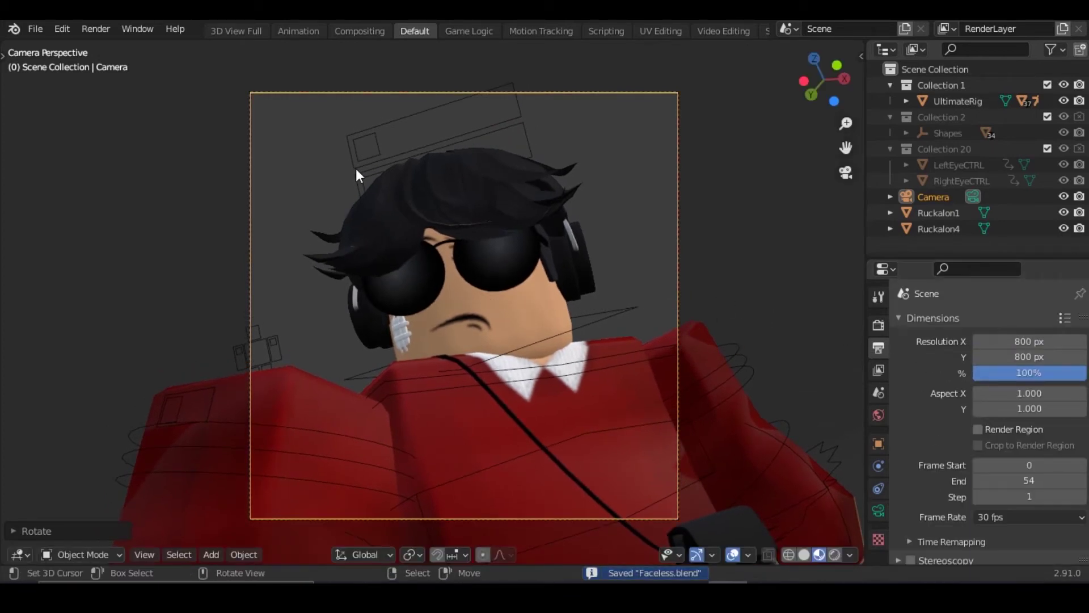
{"action": "left_click", "coordinate": [96, 29]}
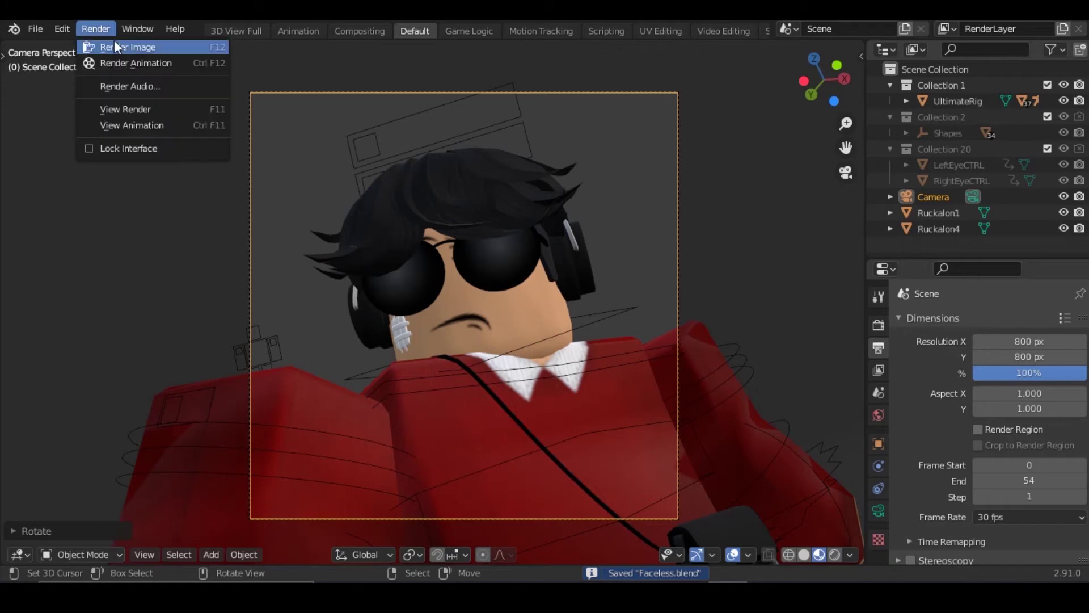
{"action": "left_click", "coordinate": [115, 43]}
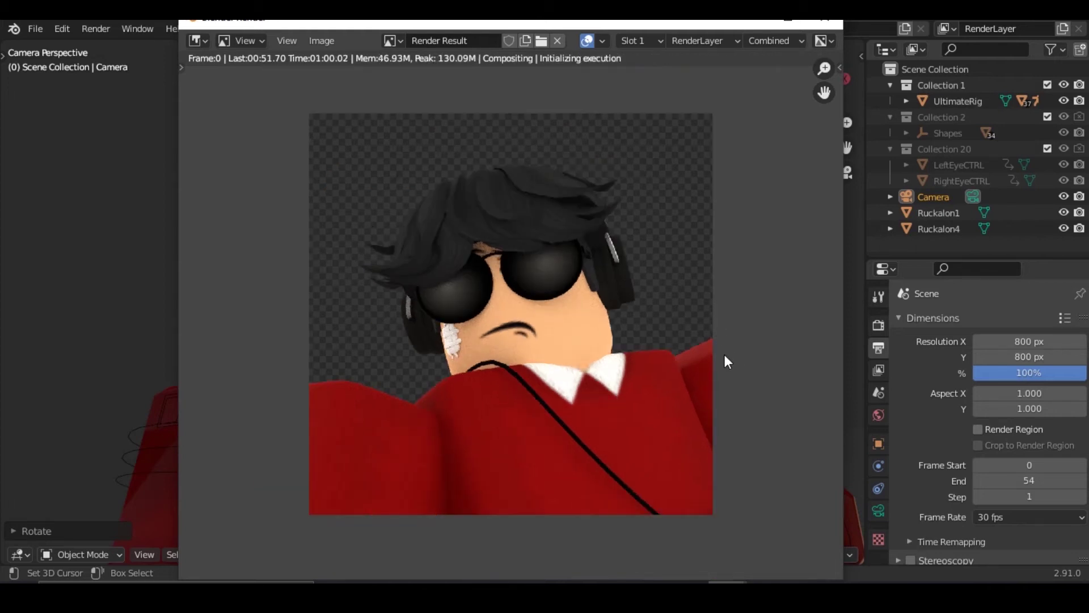
- Examine the finished render up close, checking the sunglasses, face, collar, strap and shoulders
{"action": "scroll", "coordinate": [675, 244], "scroll_direction": "up", "scroll_amount": 2}
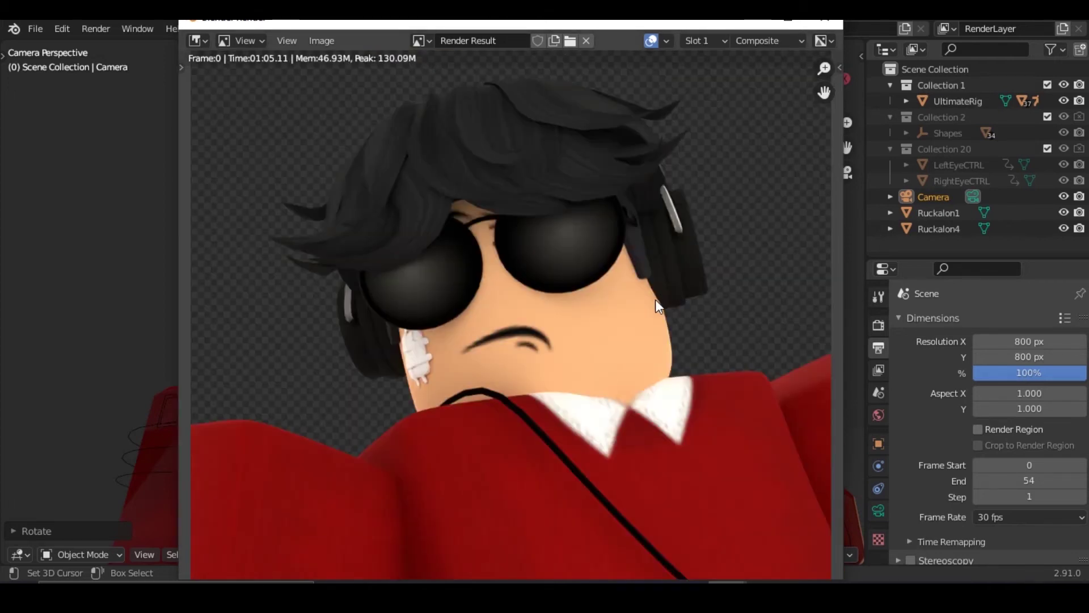
{"action": "scroll", "coordinate": [601, 275], "scroll_direction": "down", "scroll_amount": 2}
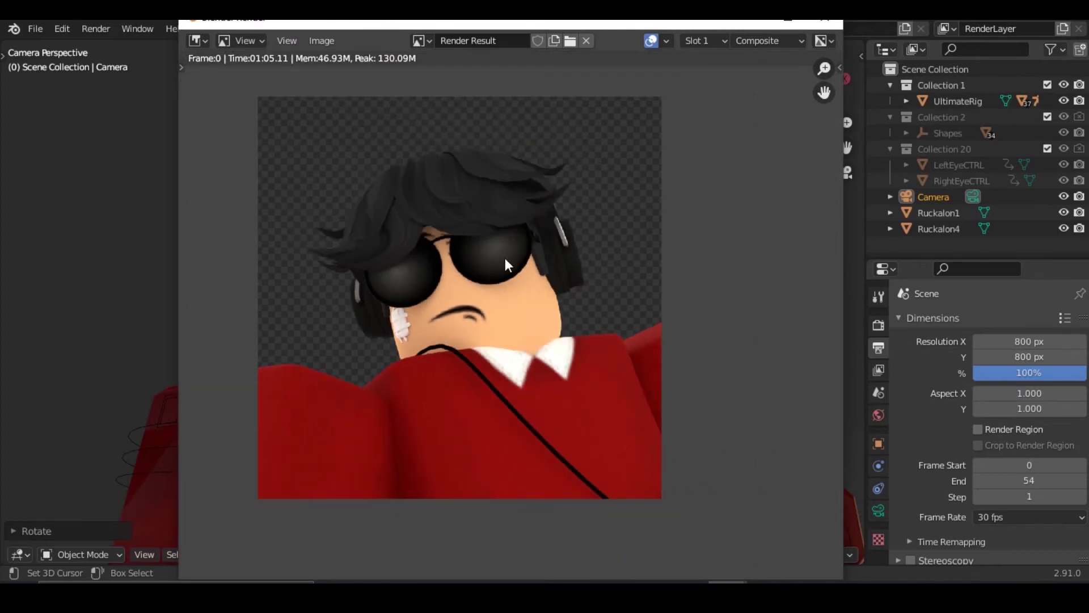
{"action": "scroll", "coordinate": [507, 265], "scroll_direction": "up", "scroll_amount": 6}
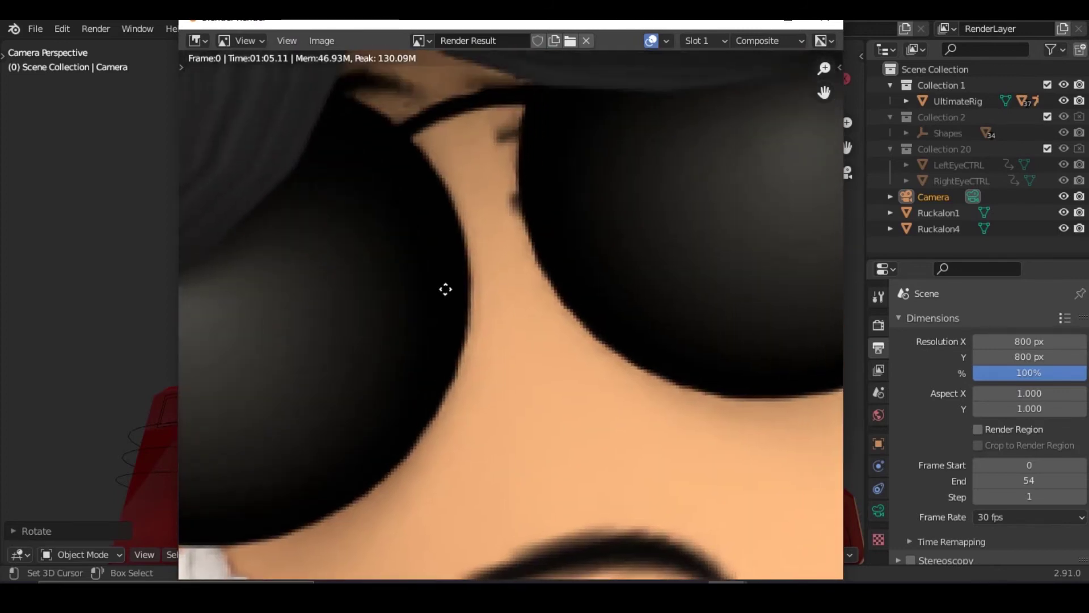
{"action": "middle_click_drag", "start_coordinate": [445, 289], "coordinate": [468, 390]}
{"action": "scroll", "coordinate": [931, 420], "scroll_direction": "down", "scroll_amount": 2}
{"action": "middle_click_drag", "start_coordinate": [685, 437], "coordinate": [352, 199]}
{"action": "scroll", "coordinate": [373, 284], "scroll_direction": "down", "scroll_amount": 5}
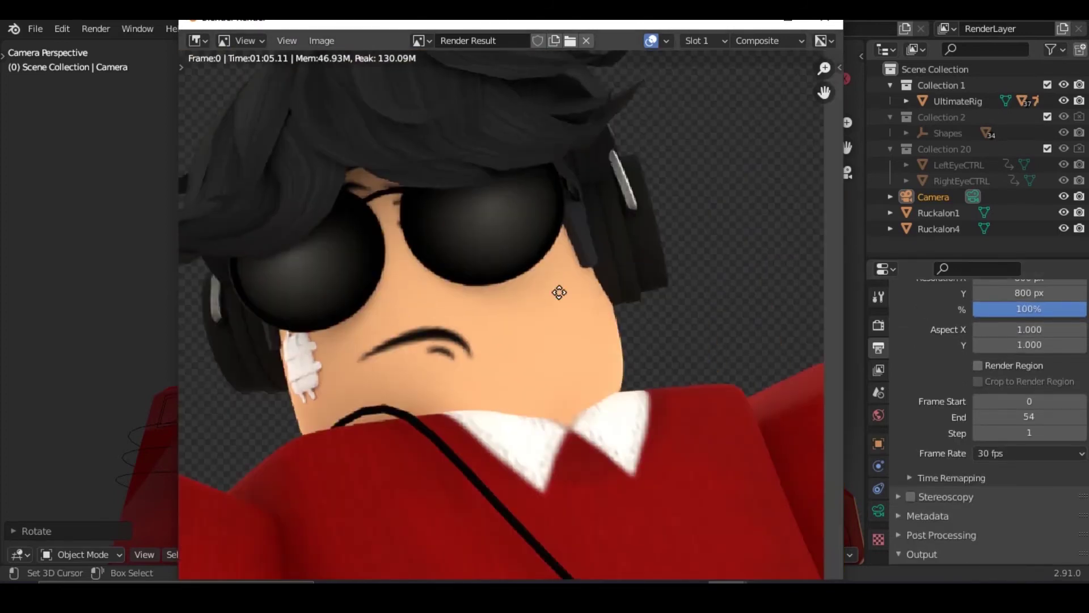
{"action": "middle_click_drag", "start_coordinate": [559, 292], "coordinate": [773, 140]}
{"action": "scroll", "coordinate": [591, 282], "scroll_direction": "up", "scroll_amount": 1}
{"action": "middle_click_drag", "start_coordinate": [619, 241], "coordinate": [344, 239]}
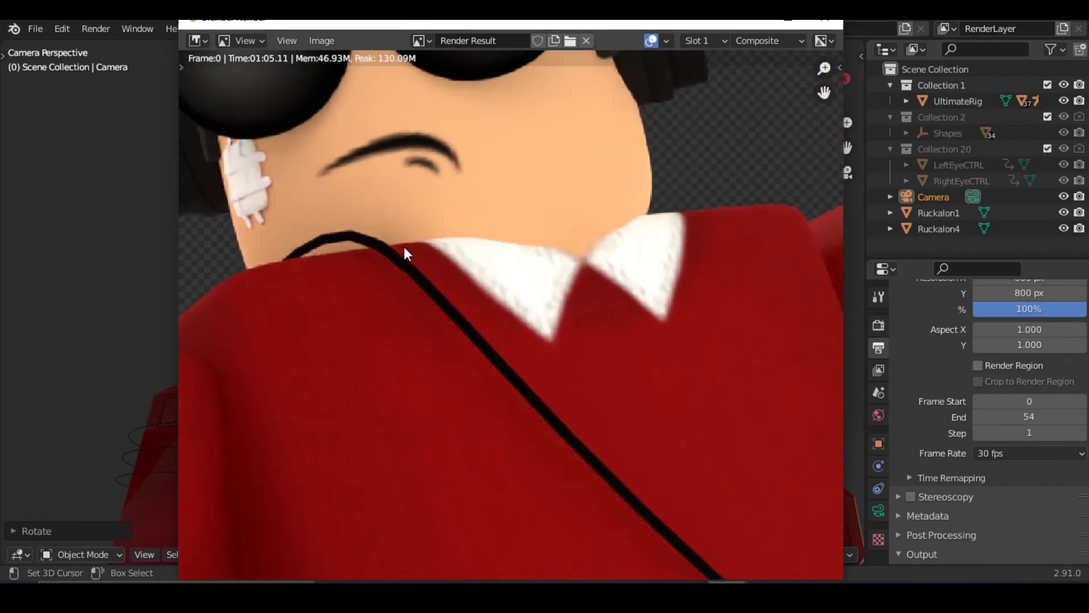
{"action": "scroll", "coordinate": [405, 248], "scroll_direction": "down", "scroll_amount": 5}
{"action": "middle_click_drag", "start_coordinate": [469, 241], "coordinate": [554, 318]}
{"action": "scroll", "coordinate": [566, 283], "scroll_direction": "up", "scroll_amount": 3}
{"action": "middle_click_drag", "start_coordinate": [551, 259], "coordinate": [488, 255]}
{"action": "scroll", "coordinate": [465, 245], "scroll_direction": "down", "scroll_amount": 3}
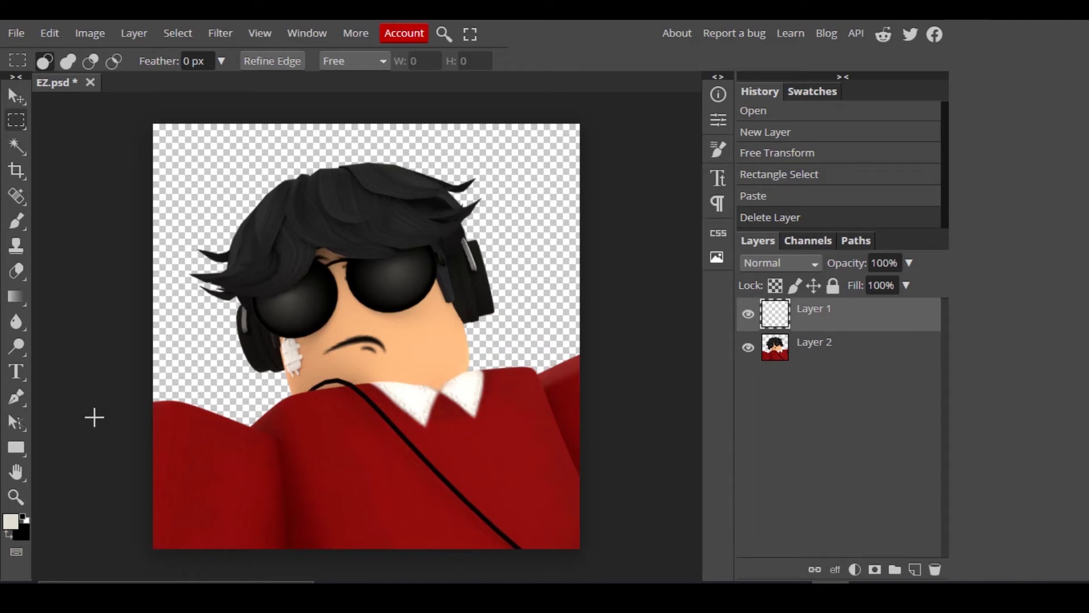
- In Photopea's EZ.psd, move Layer 1 below Layer 2 and draw a red rectangle covering the whole canvas
{"action": "left_click", "coordinate": [10, 449]}
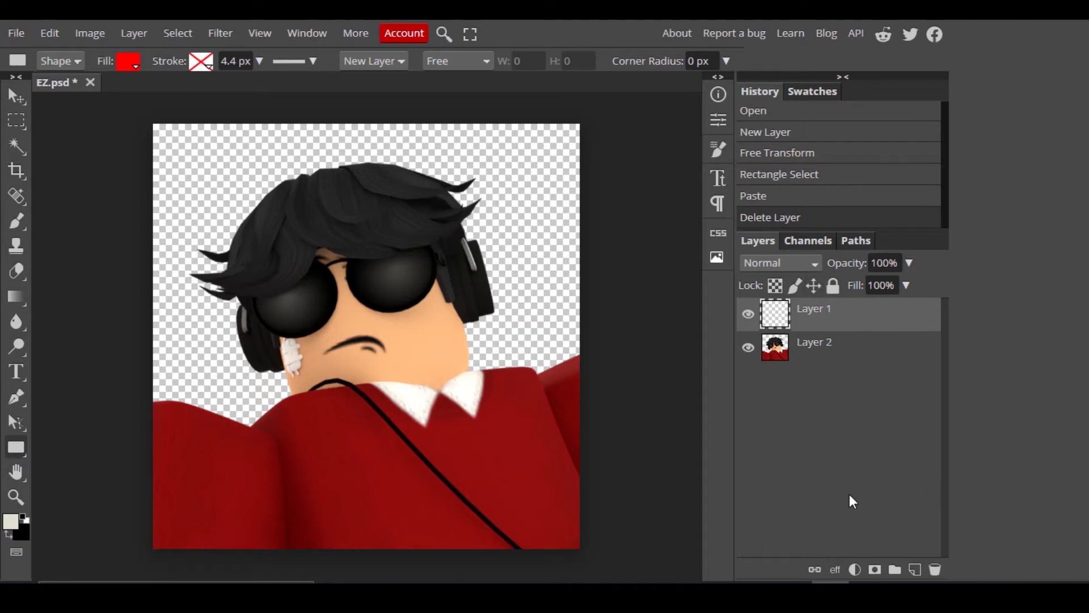
{"action": "left_click_drag", "start_coordinate": [827, 309], "coordinate": [823, 390]}
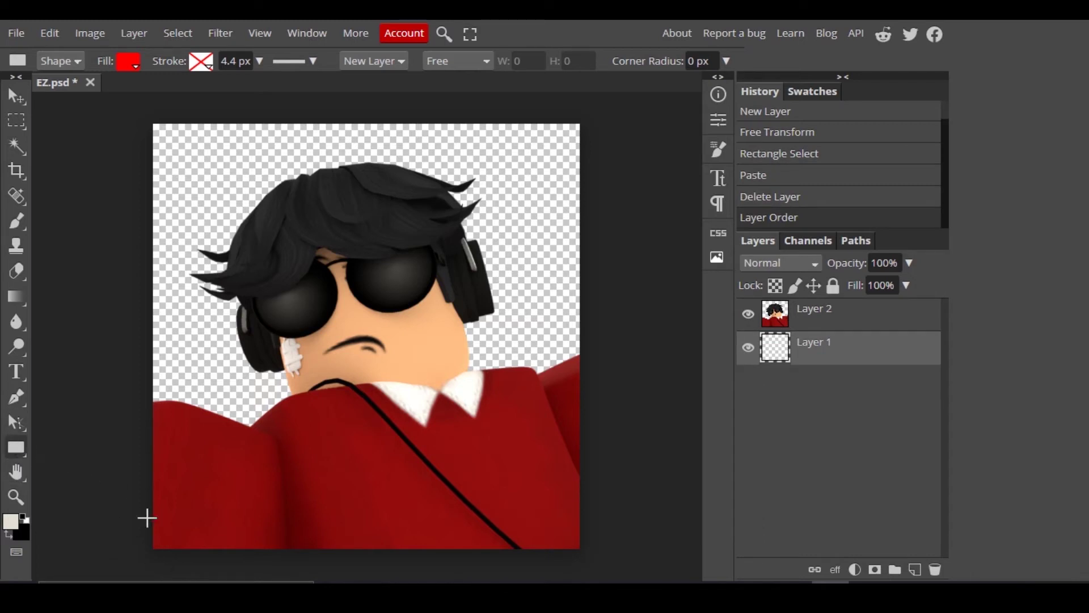
{"action": "left_click_drag", "start_coordinate": [152, 550], "coordinate": [596, 121]}
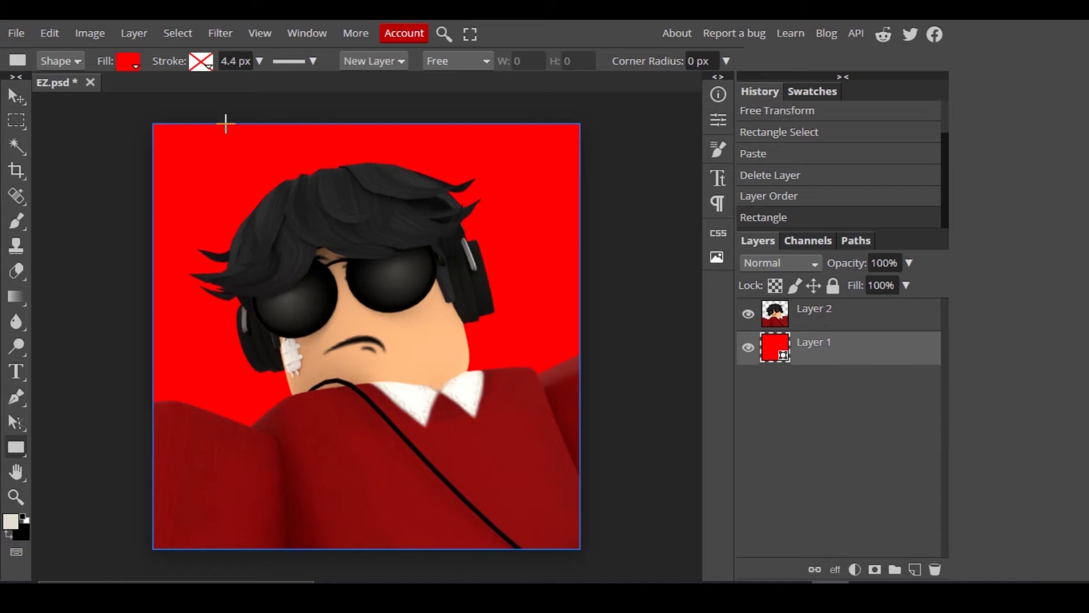
- Change the background rectangle's fill to dark red 93100f, sampled from the character's sweater
{"action": "left_click", "coordinate": [124, 67]}
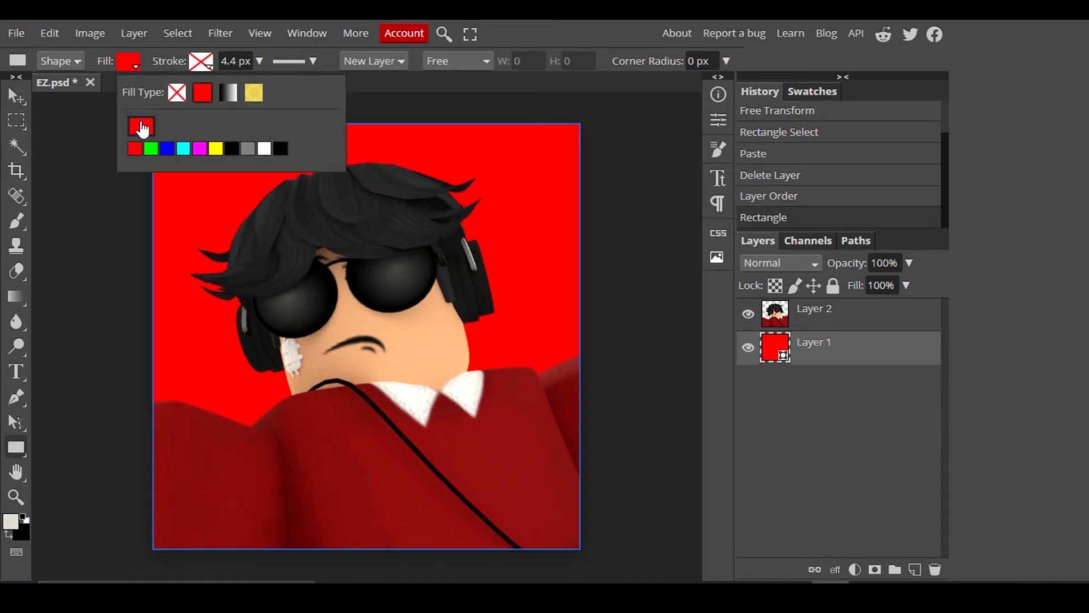
{"action": "left_click", "coordinate": [142, 128]}
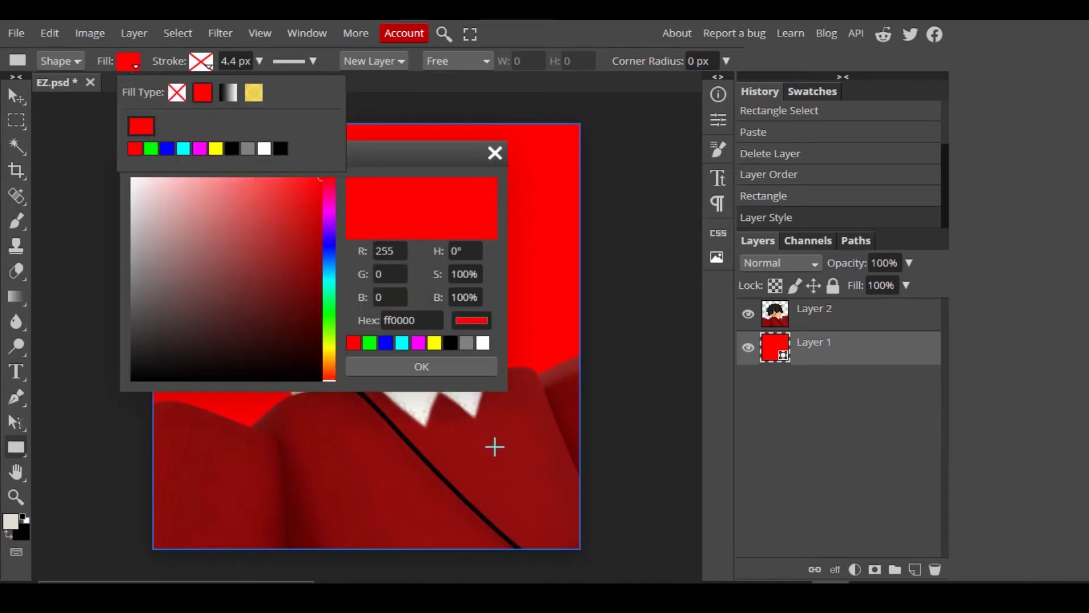
{"action": "left_click", "coordinate": [487, 431]}
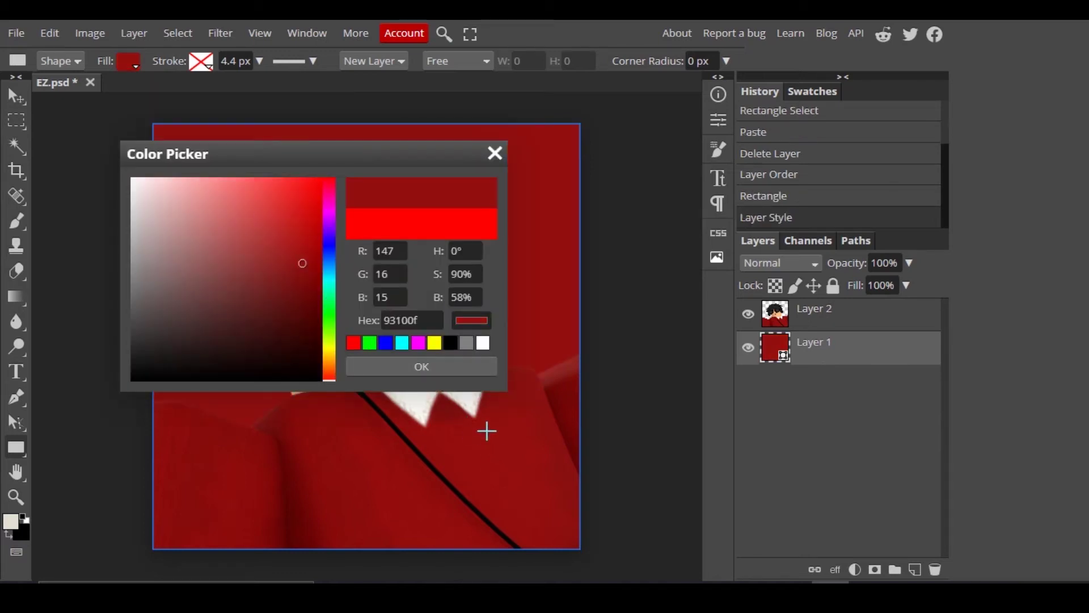
{"action": "left_click", "coordinate": [399, 363]}
- Add an empty layer above Layer 2 and convert Layer 2 to a smart object
{"action": "left_click", "coordinate": [899, 309]}
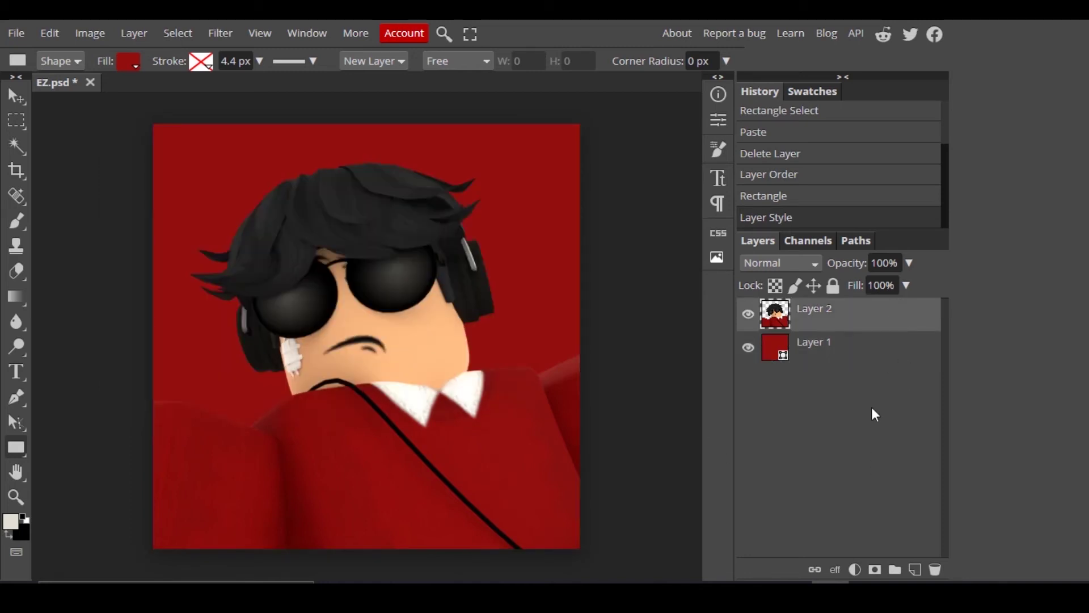
{"action": "left_click", "coordinate": [912, 565]}
{"action": "left_click", "coordinate": [856, 357]}
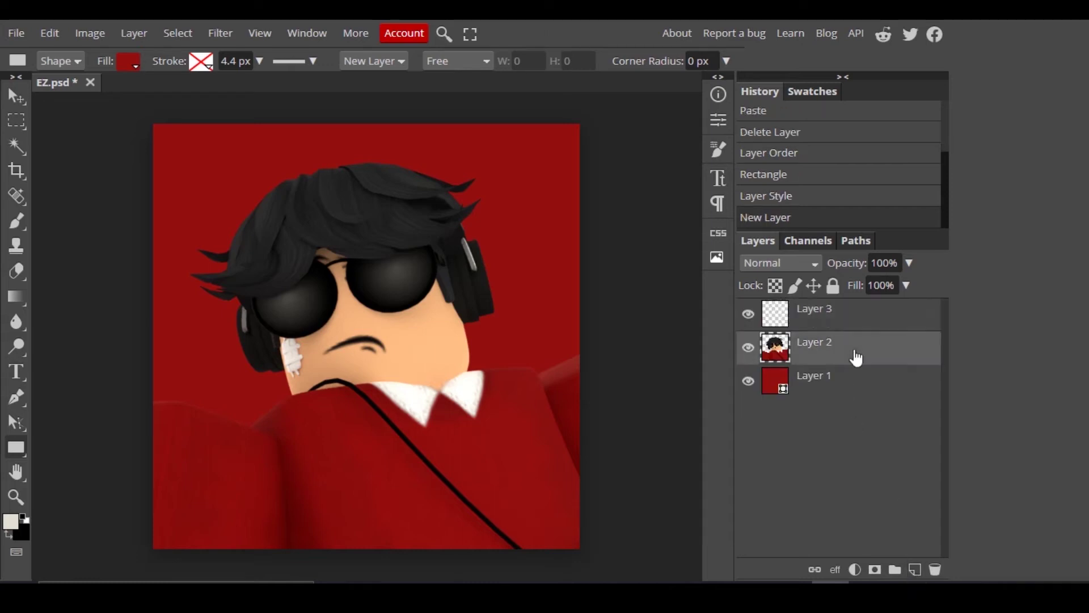
{"action": "right_click", "coordinate": [857, 357]}
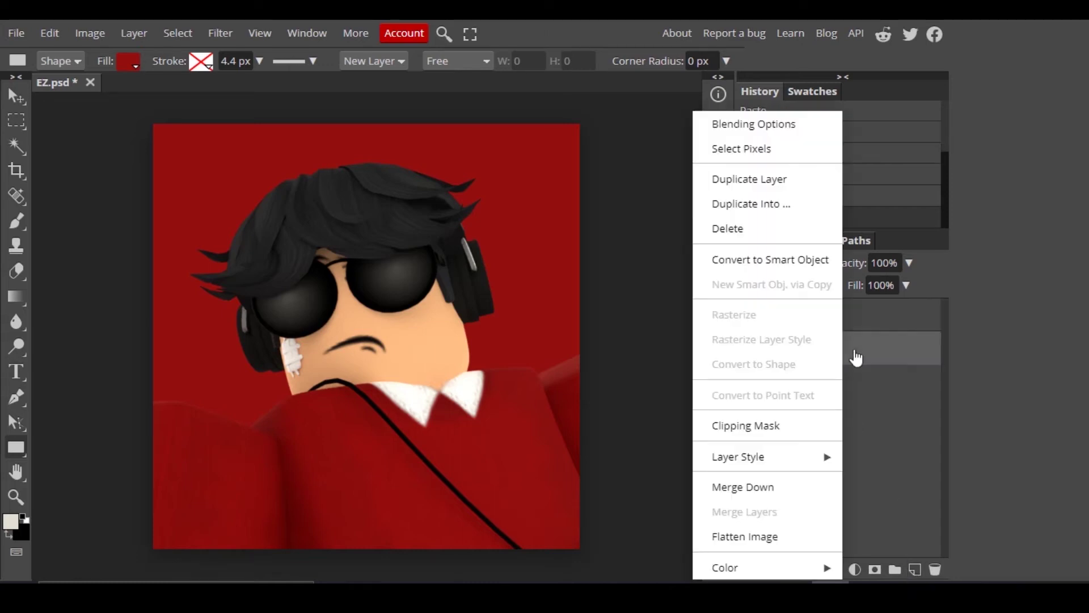
{"action": "left_click", "coordinate": [763, 261]}
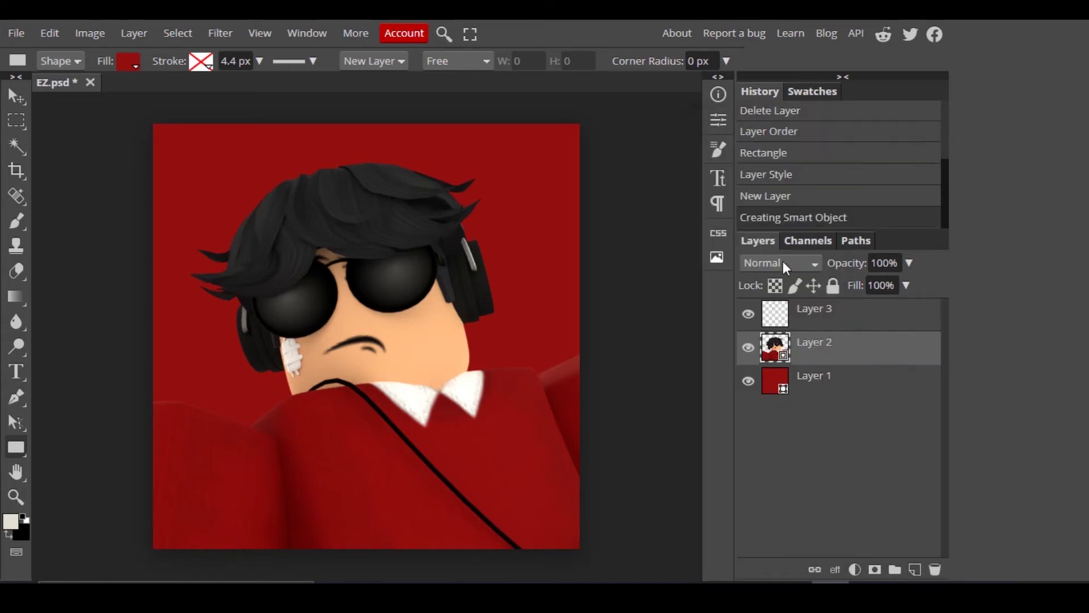
{"action": "right_click", "coordinate": [811, 361]}
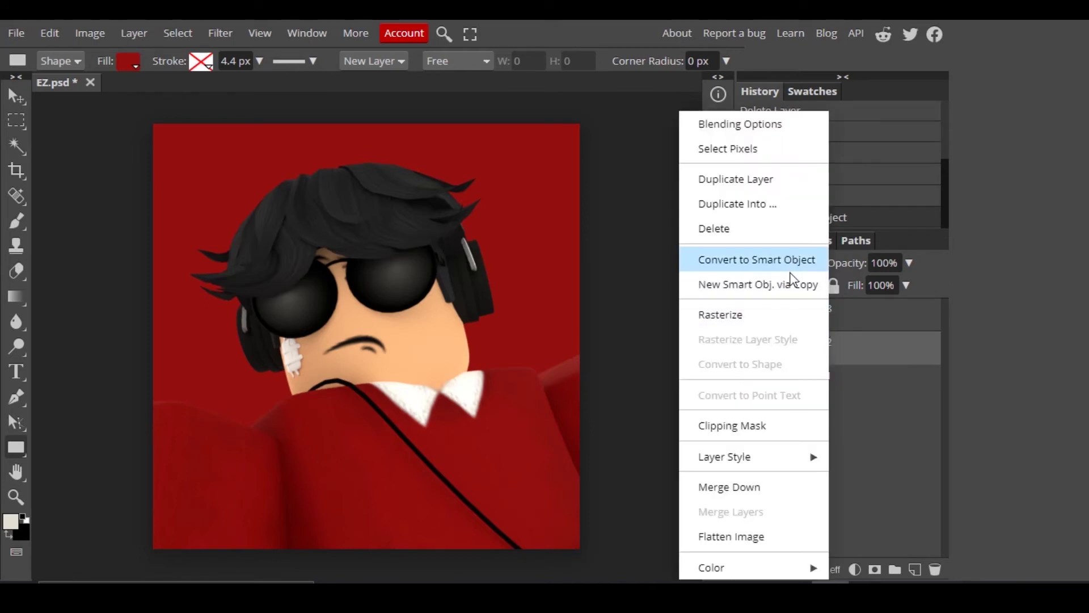
{"action": "left_click", "coordinate": [876, 427]}
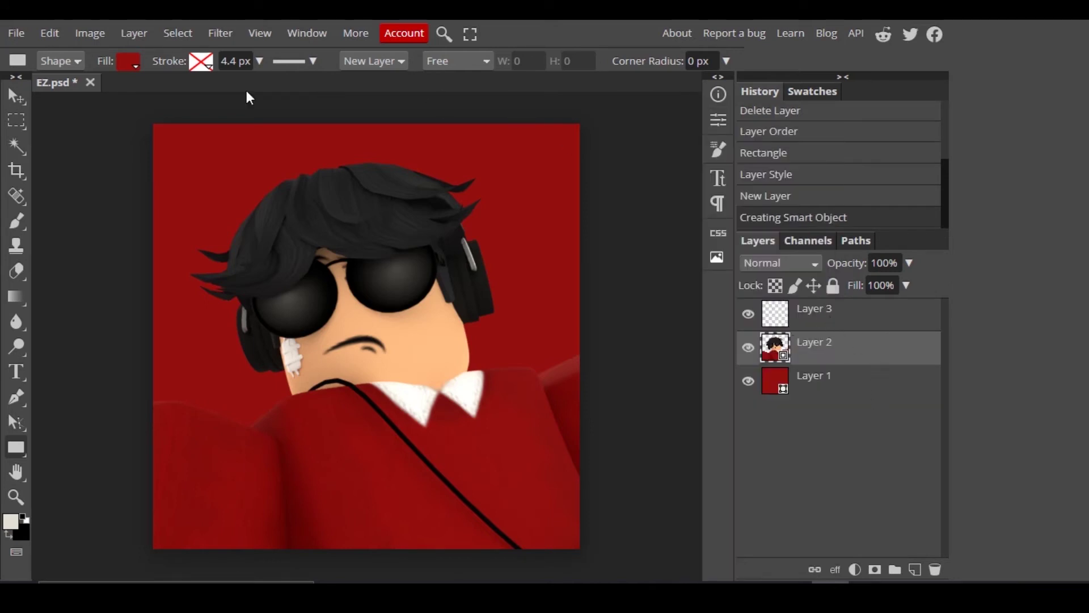
- Apply a Gaussian Blur with a 7.2 px radius to the character on Layer 2
{"action": "left_click", "coordinate": [223, 42]}
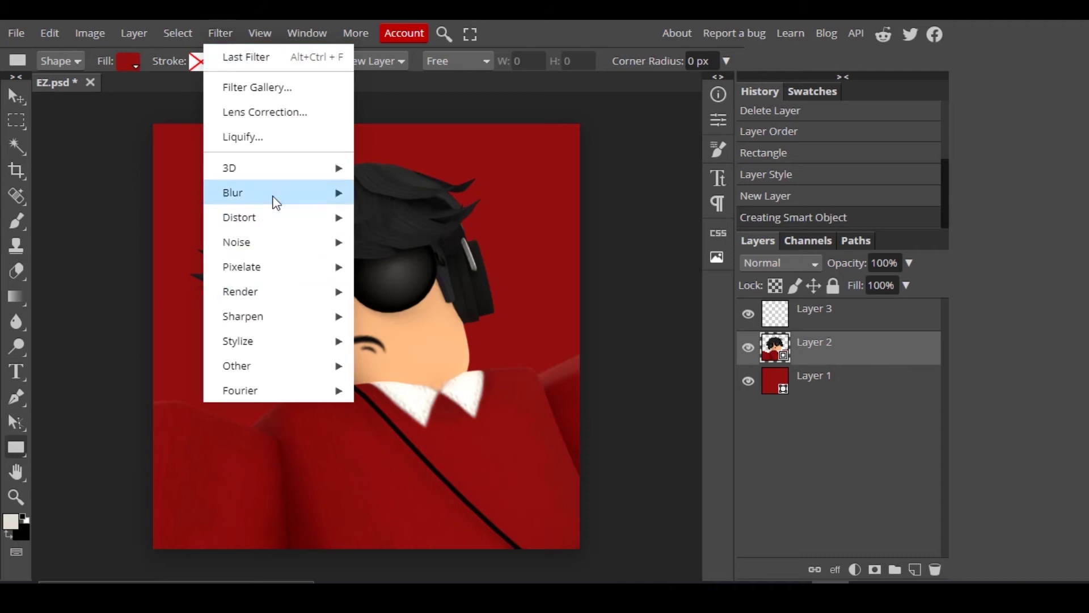
{"action": "mouse_move", "coordinate": [275, 199]}
{"action": "left_click", "coordinate": [430, 291]}
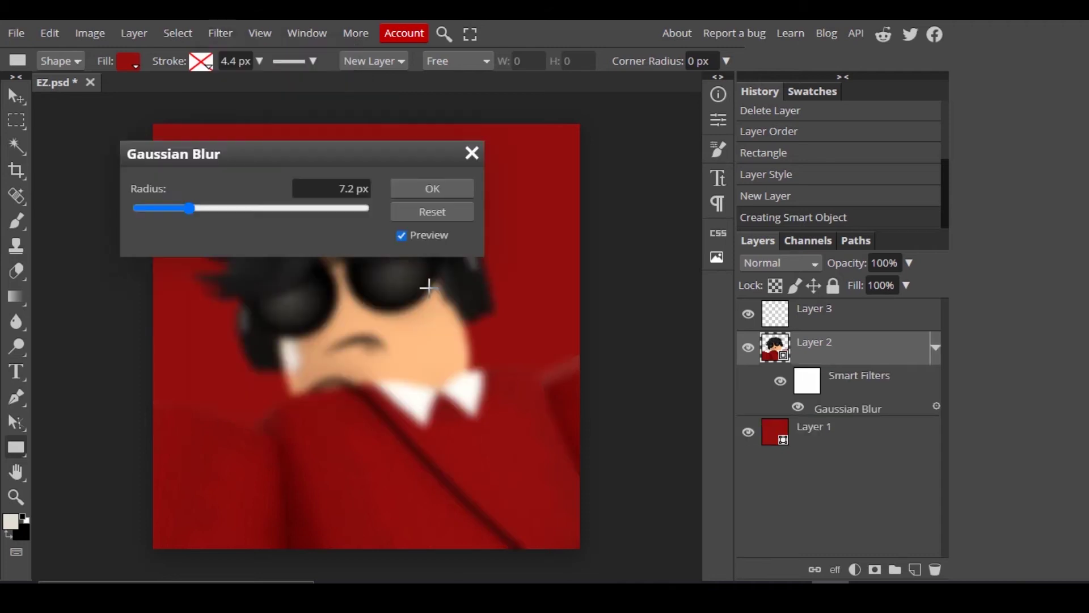
{"action": "left_click", "coordinate": [417, 185]}
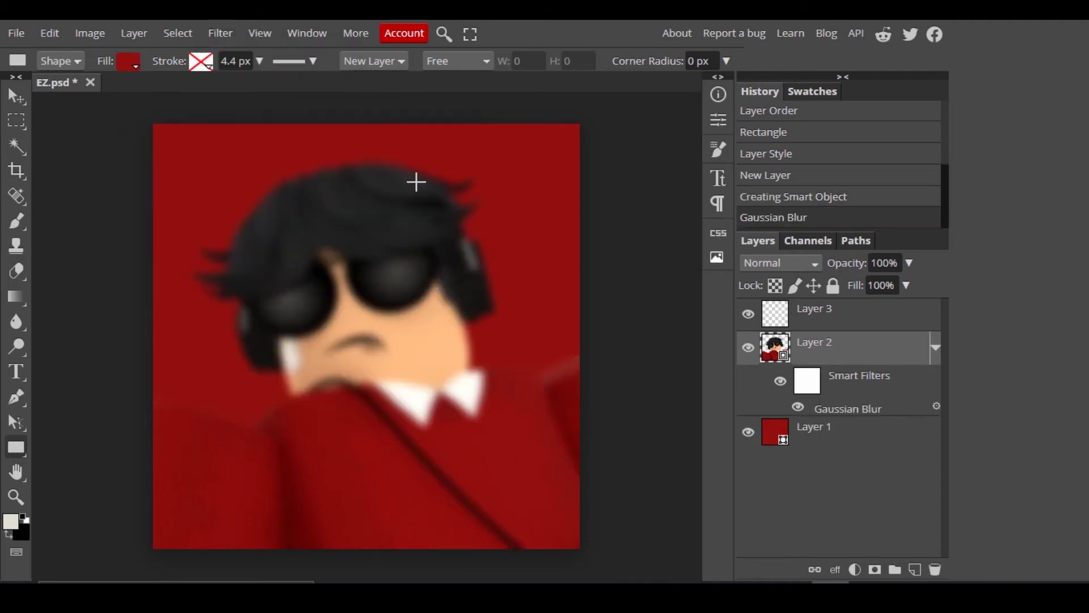
- Target Layer 2's smart filter mask and set up a black brush at 800 px size and 0% hardness
{"action": "left_click", "coordinate": [808, 386]}
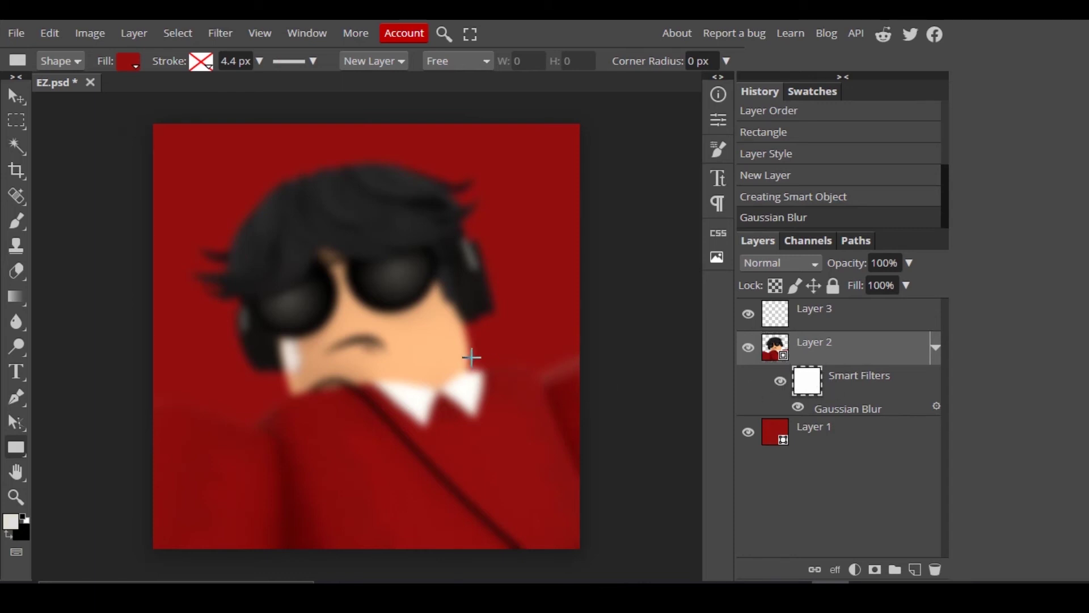
{"action": "key", "text": "b"}
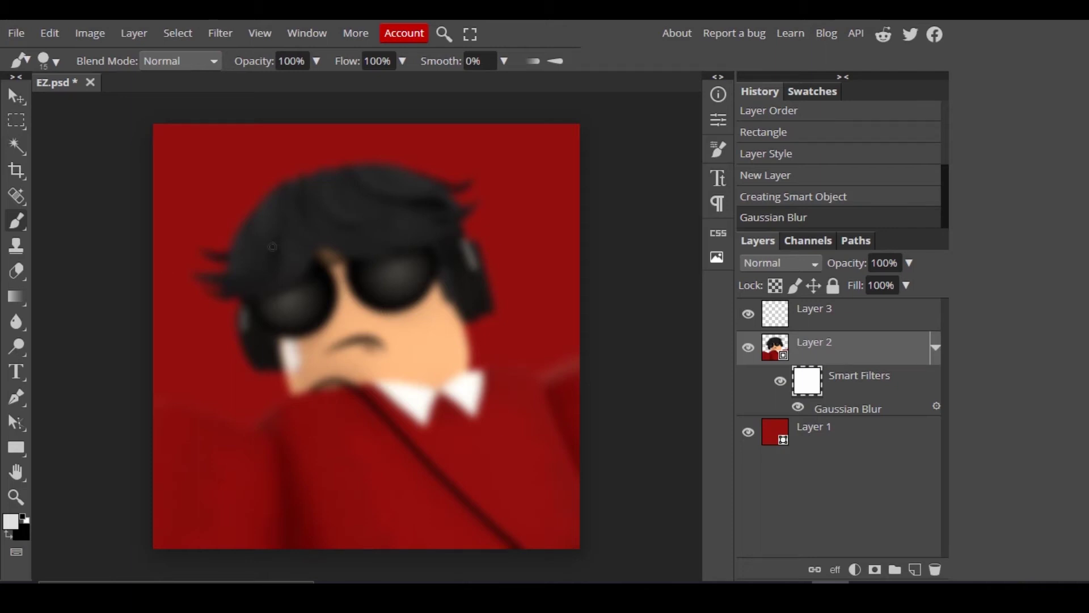
{"action": "right_click", "coordinate": [273, 246]}
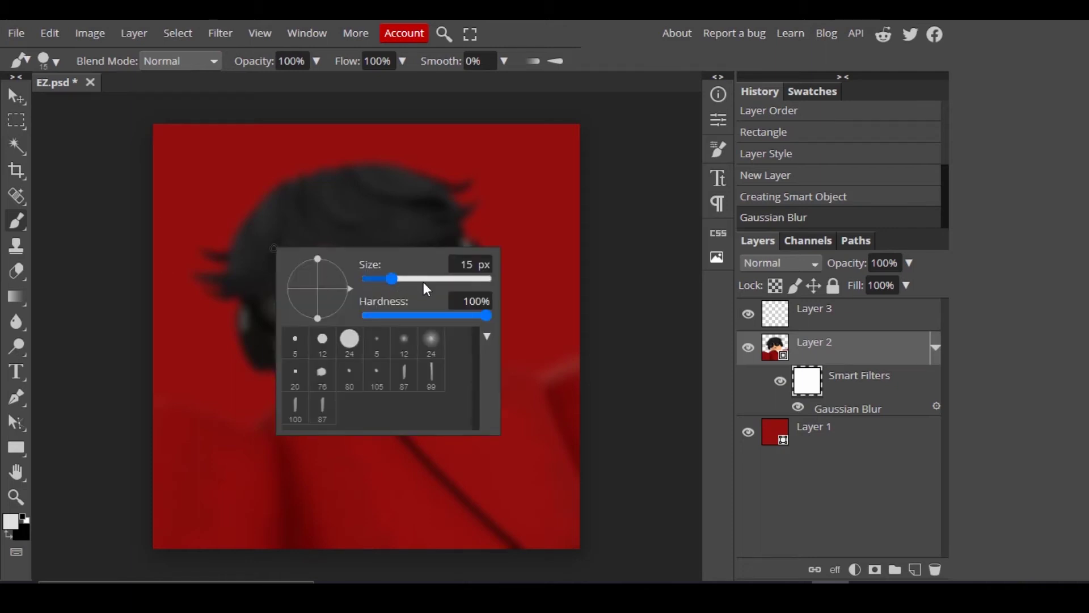
{"action": "left_click_drag", "start_coordinate": [424, 283], "coordinate": [451, 279]}
{"action": "left_click_drag", "start_coordinate": [412, 316], "coordinate": [343, 312]}
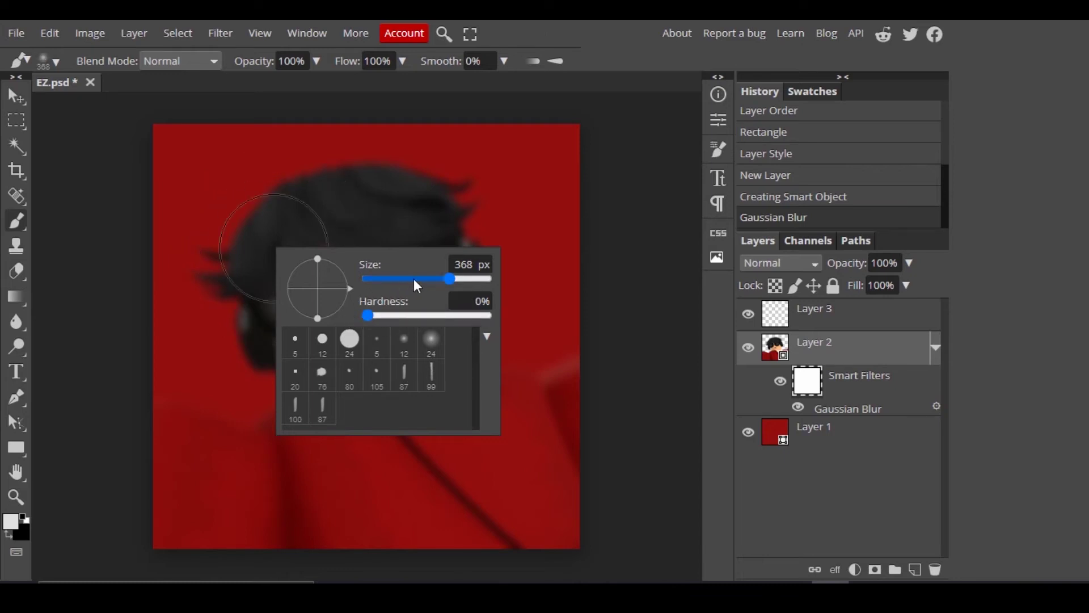
{"action": "left_click_drag", "start_coordinate": [458, 284], "coordinate": [471, 280]}
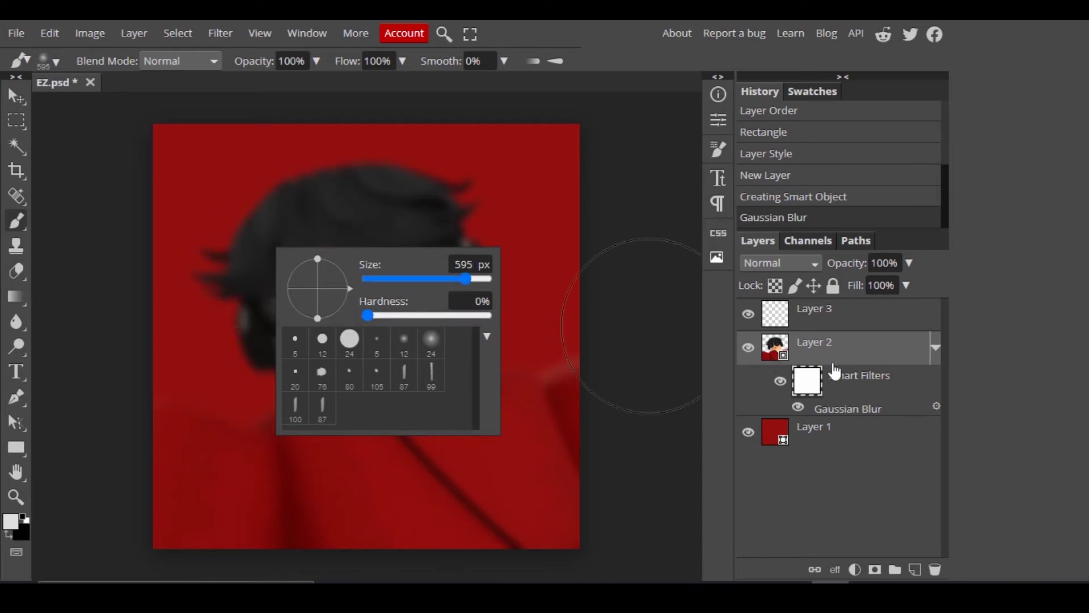
{"action": "left_click", "coordinate": [805, 386]}
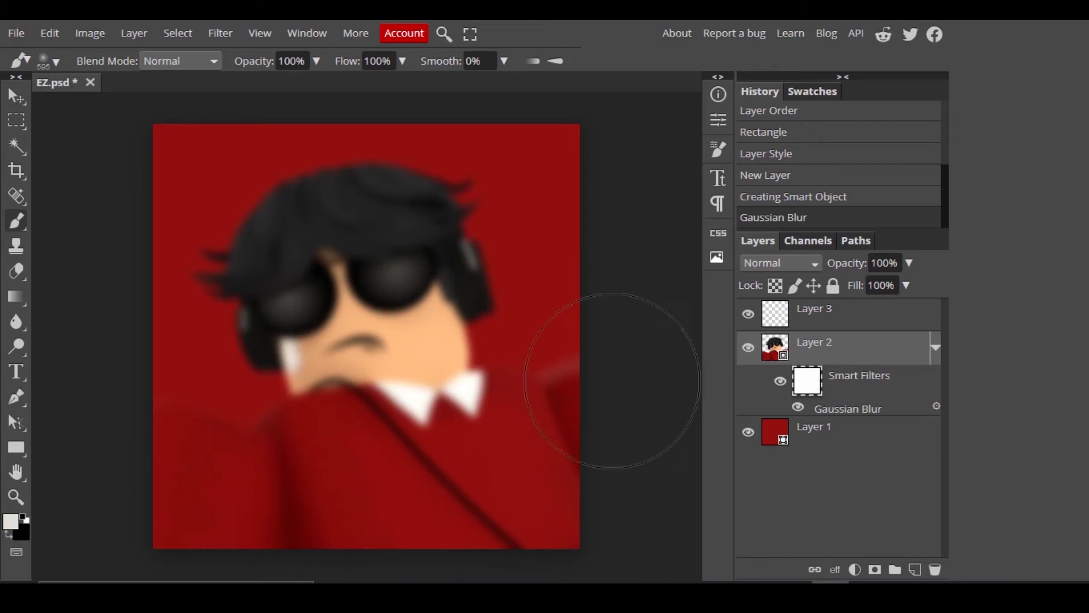
{"action": "key", "text": "bracketright"}
{"action": "key", "text": "bracketright"}
{"action": "left_click", "coordinate": [9, 535]}
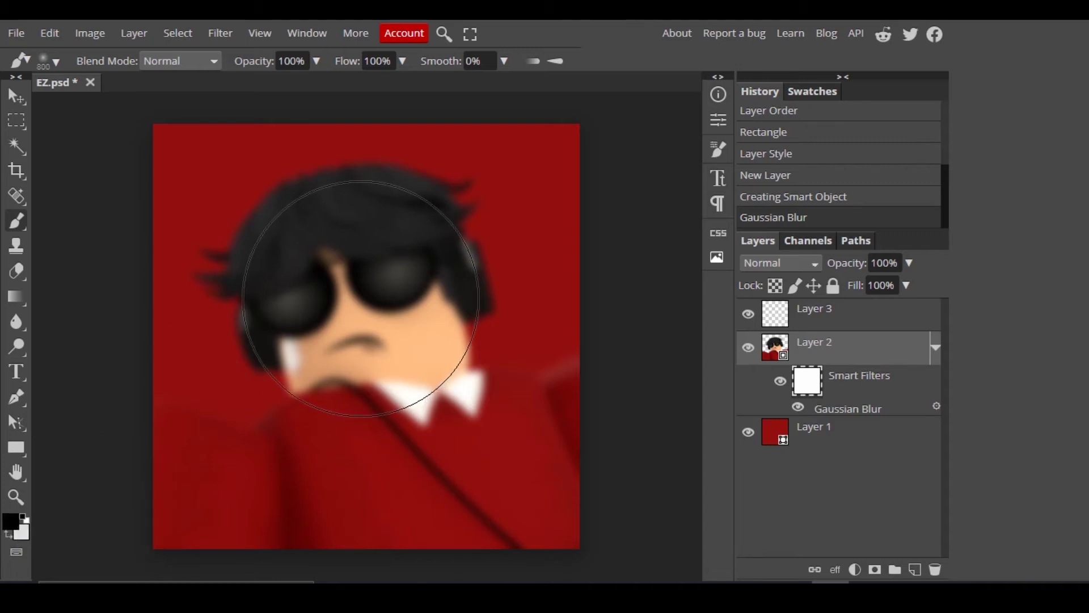
- Paint black on the filter mask over the face at 800 px, then the collar and chest at 350 px with 42% flow
{"action": "left_click", "coordinate": [368, 311]}
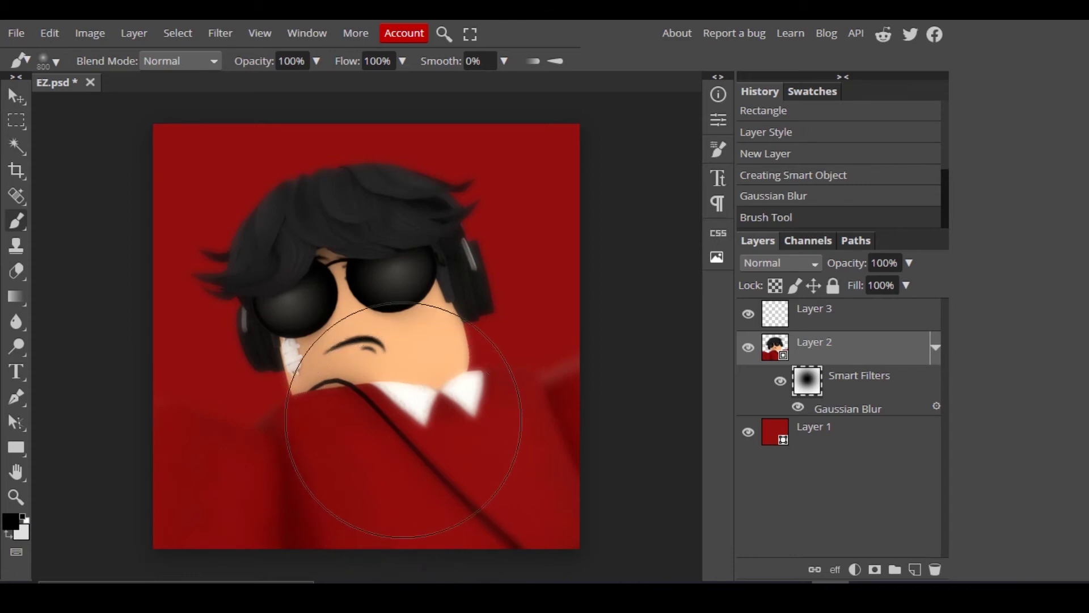
{"action": "key", "text": "bracketleft"}
{"action": "key", "text": "bracketleft"}
{"action": "key", "text": "bracketleft"}
{"action": "key", "text": "bracketleft"}
{"action": "key", "text": "bracketleft"}
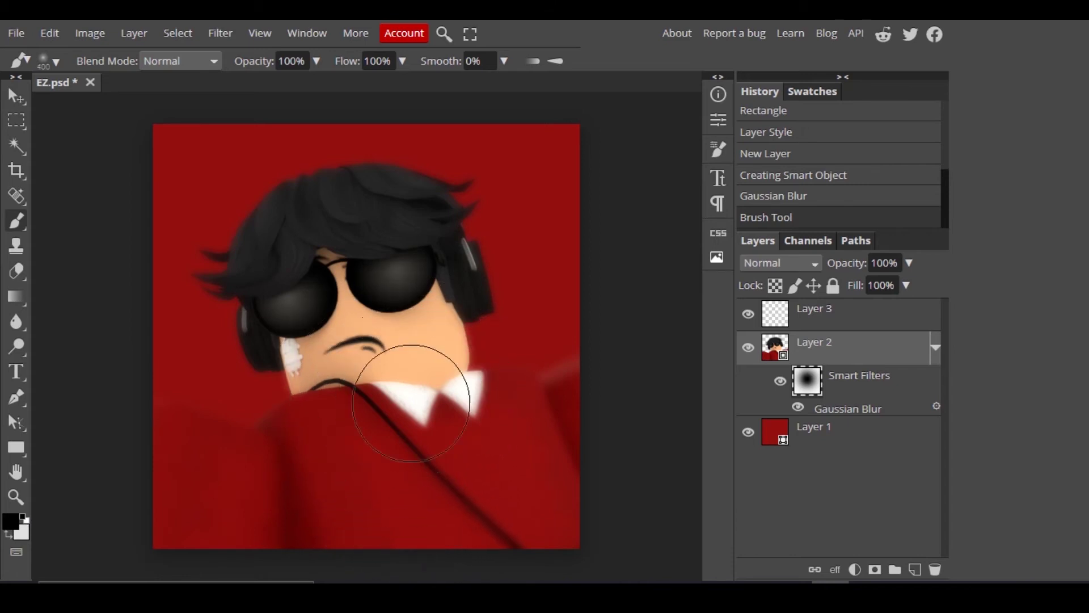
{"action": "left_click", "coordinate": [401, 60]}
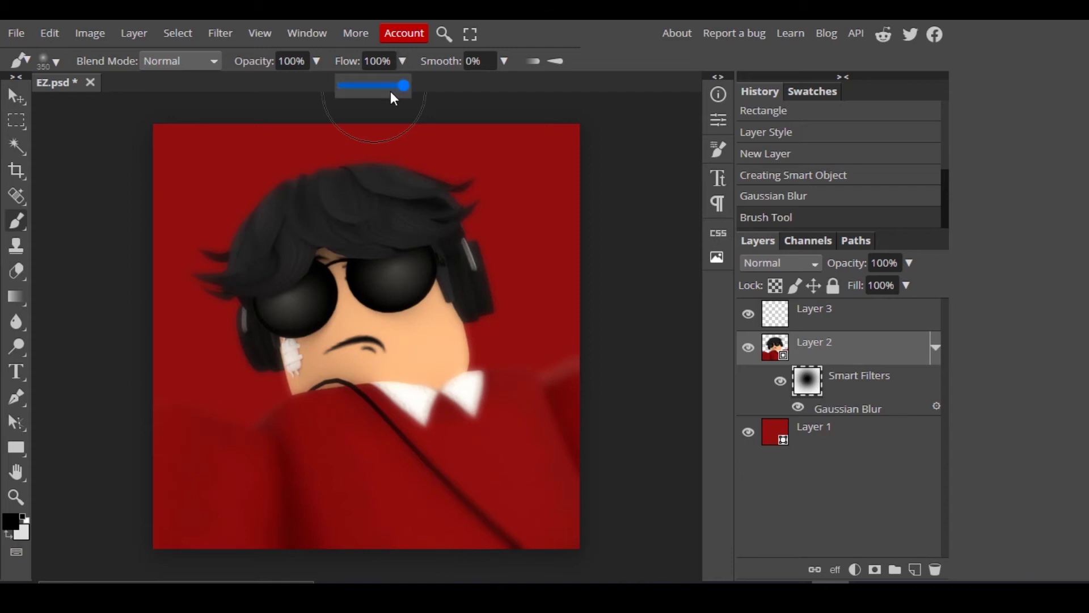
{"action": "left_click_drag", "start_coordinate": [367, 90], "coordinate": [363, 89]}
{"action": "mouse_move", "coordinate": [403, 438]}
{"action": "left_mouse_down"}
{"action": "mouse_move", "coordinate": [434, 423]}
{"action": "mouse_move", "coordinate": [464, 432]}
{"action": "left_mouse_up"}
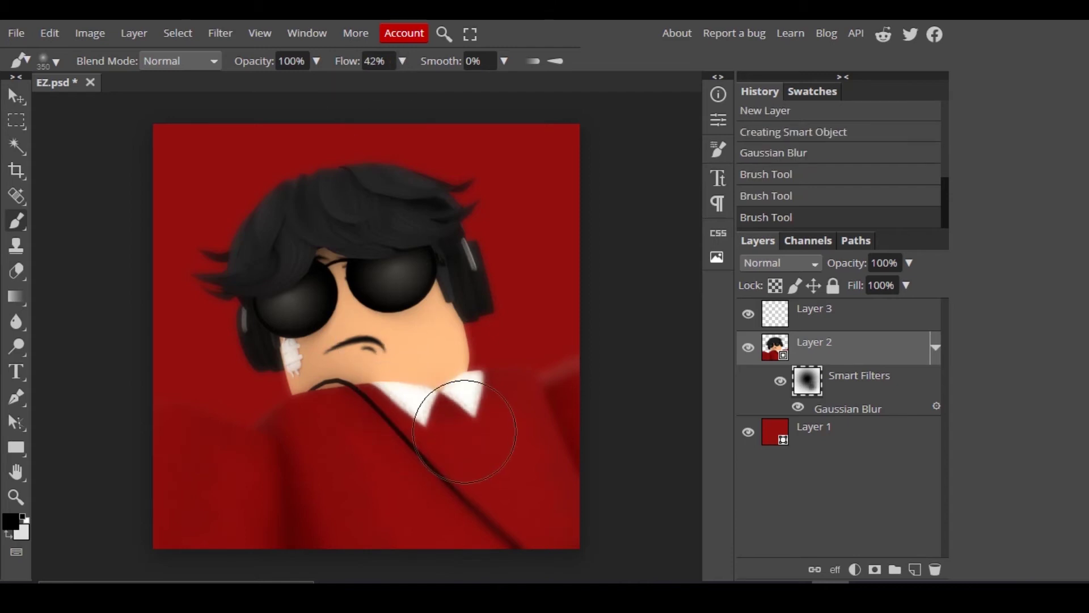
{"action": "left_click", "coordinate": [464, 431]}
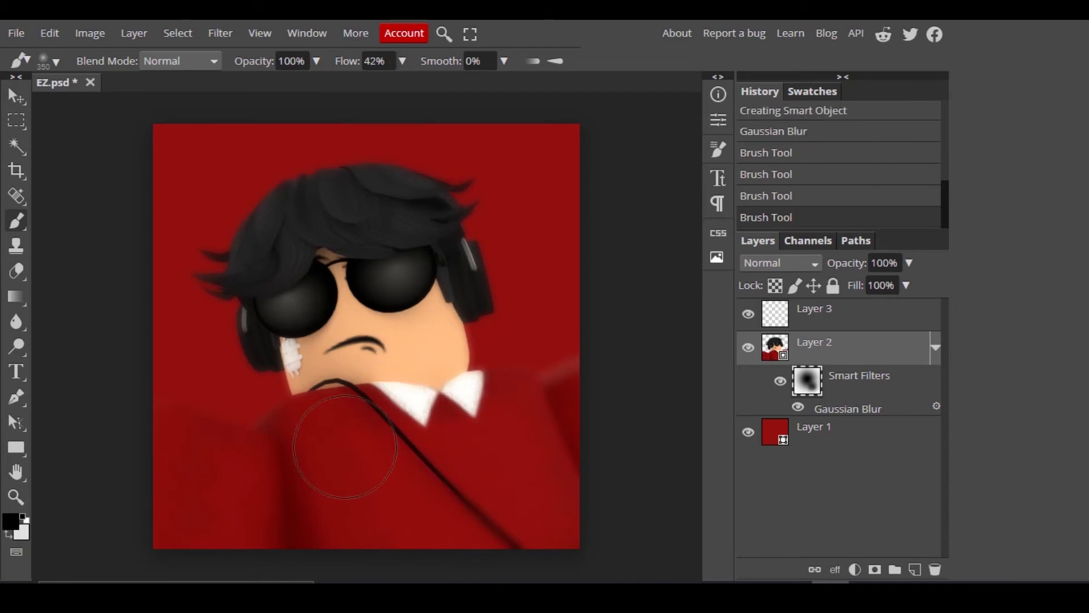
{"action": "left_click", "coordinate": [313, 456]}
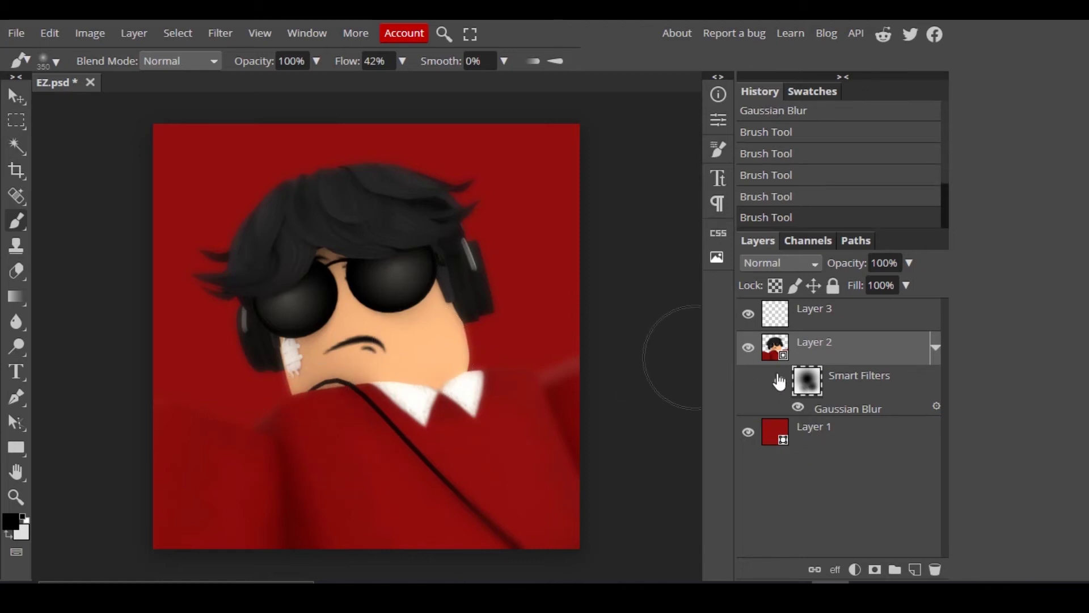
- Swap the foreground and background colours and set the foreground to pure white
{"action": "left_click", "coordinate": [8, 534]}
{"action": "left_click", "coordinate": [12, 521]}
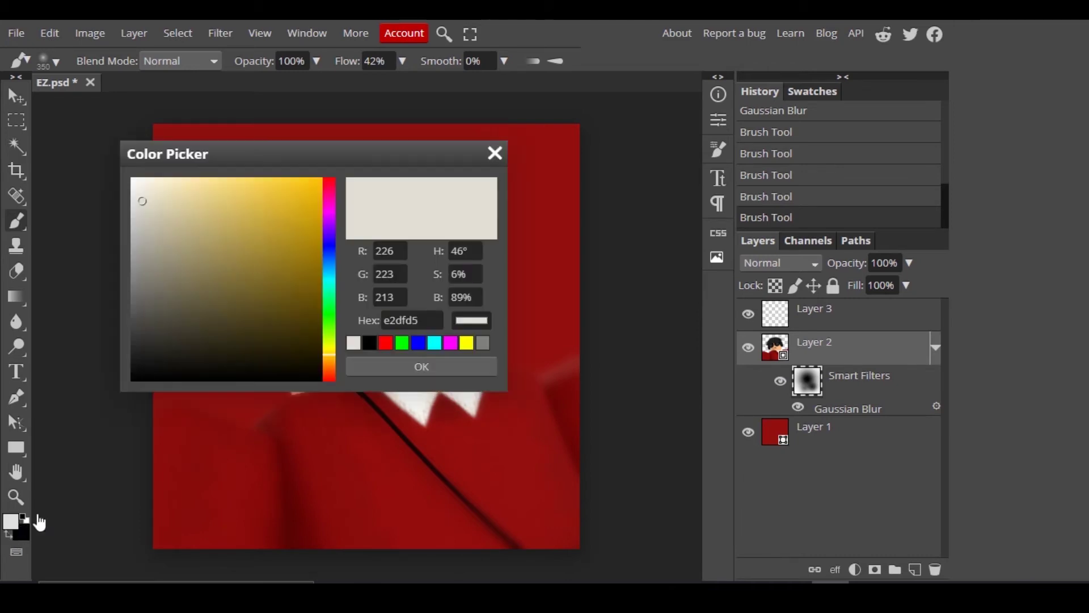
{"action": "left_click_drag", "start_coordinate": [169, 240], "coordinate": [128, 173]}
{"action": "left_click", "coordinate": [381, 366]}
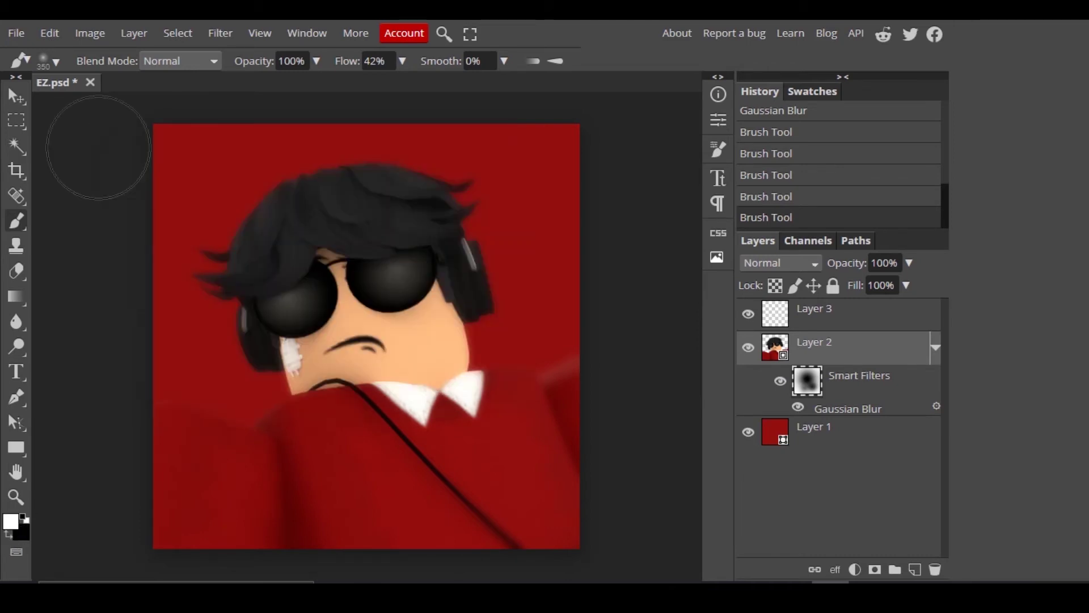
- Enlarge the brush to 800 px, try a white dab over the face on the filter mask, and undo it
{"action": "key", "text": "bracketright"}
{"action": "key", "text": "bracketright"}
{"action": "key", "text": "bracketright"}
{"action": "key", "text": "bracketright"}
{"action": "key", "text": "bracketright"}
{"action": "key", "text": "bracketright"}
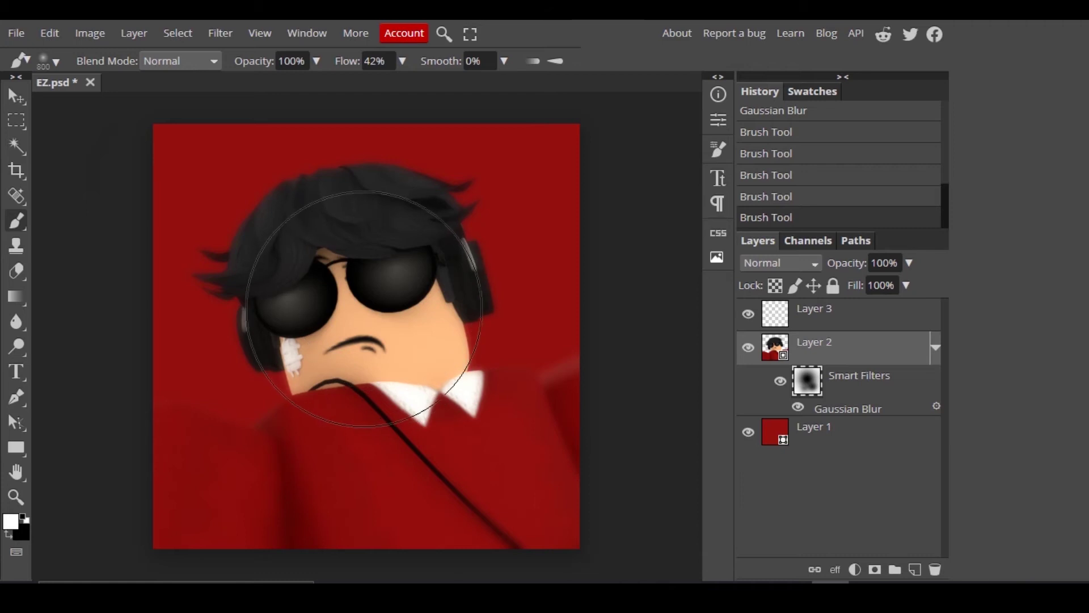
{"action": "left_click", "coordinate": [363, 305]}
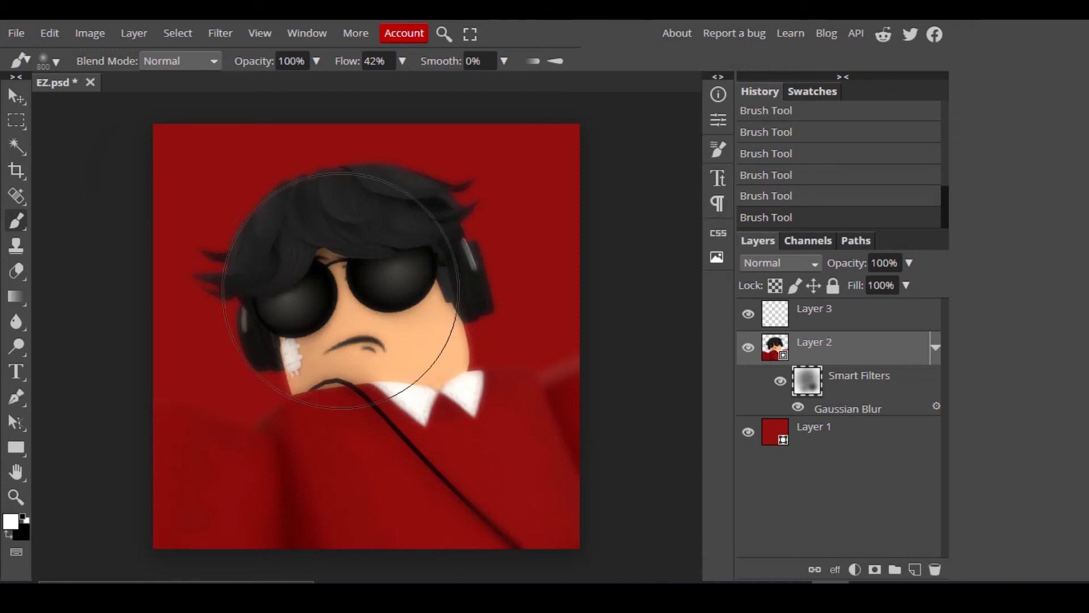
{"action": "key", "text": "ctrl+z"}
- Try a white dab over the face on the mask at 100% flow, undo it, and set the brush flow to 45%
{"action": "left_click", "coordinate": [402, 61]}
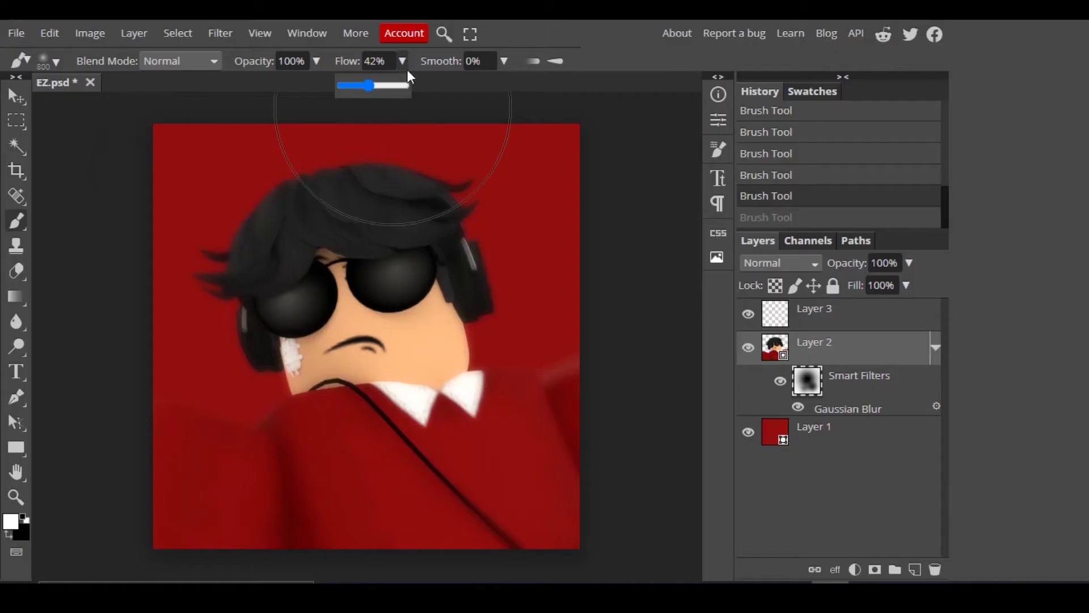
{"action": "left_click_drag", "start_coordinate": [400, 89], "coordinate": [410, 84]}
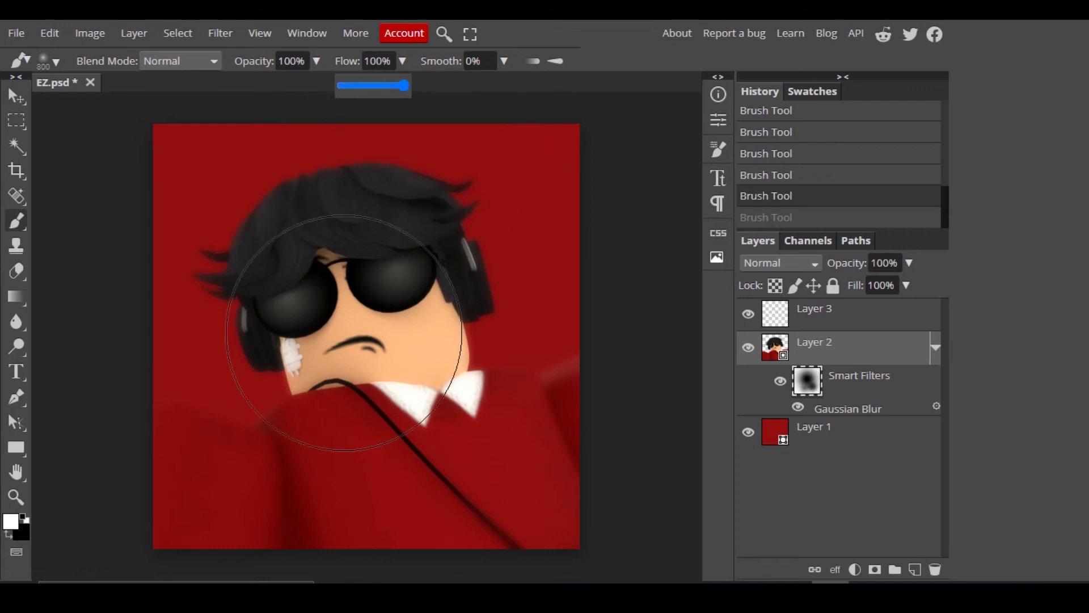
{"action": "left_click", "coordinate": [365, 312]}
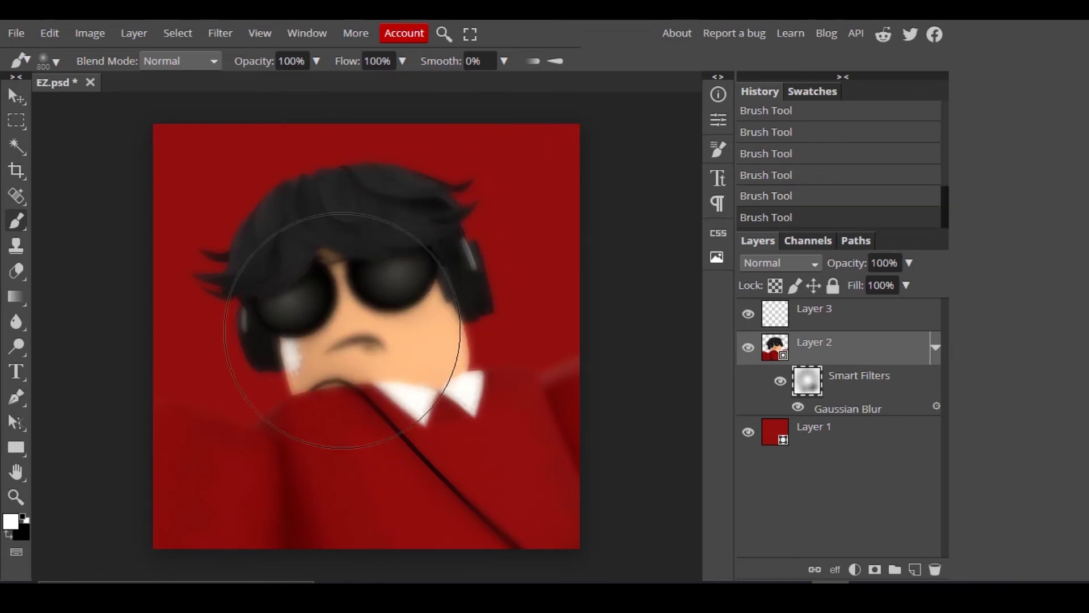
{"action": "key", "text": "ctrl+z"}
{"action": "left_click", "coordinate": [402, 62]}
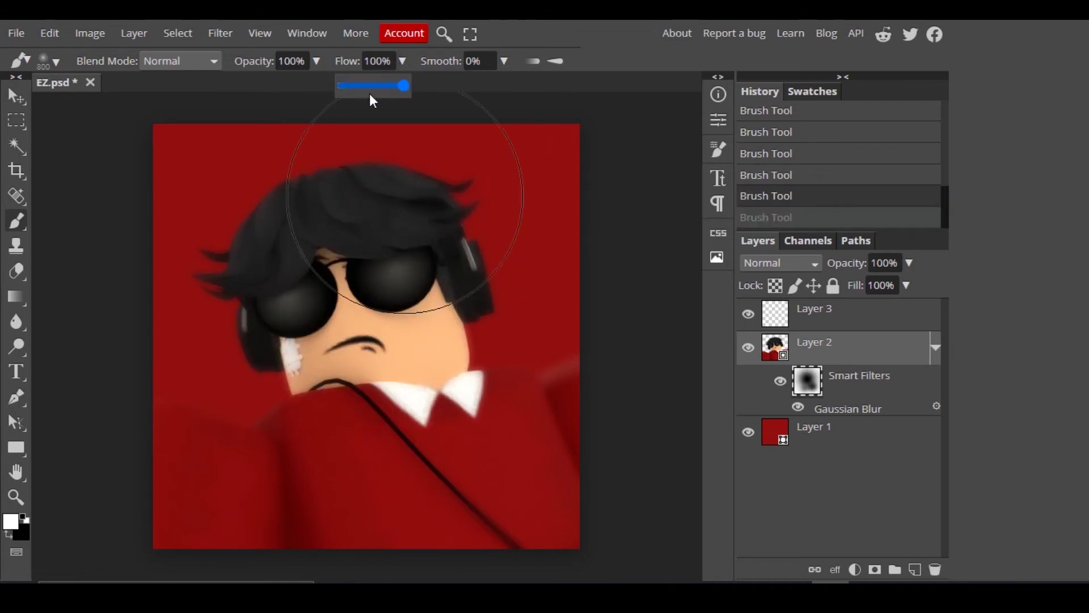
{"action": "left_click", "coordinate": [370, 84]}
- Add an empty layer above Layer 3 and clip Layer 3 to the character on Layer 2
{"action": "left_click", "coordinate": [867, 350]}
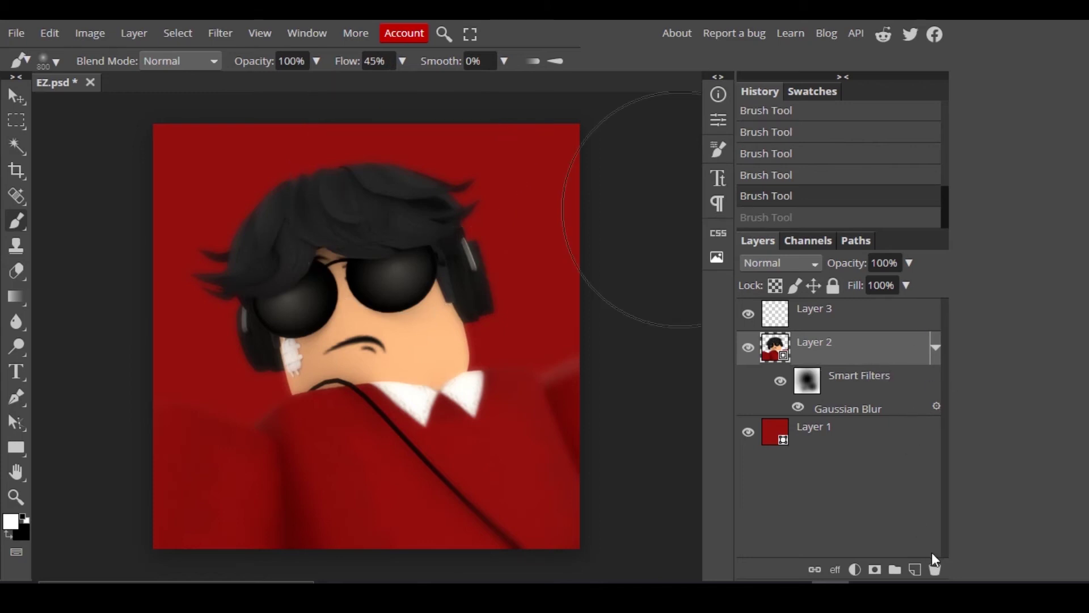
{"action": "left_click", "coordinate": [866, 322]}
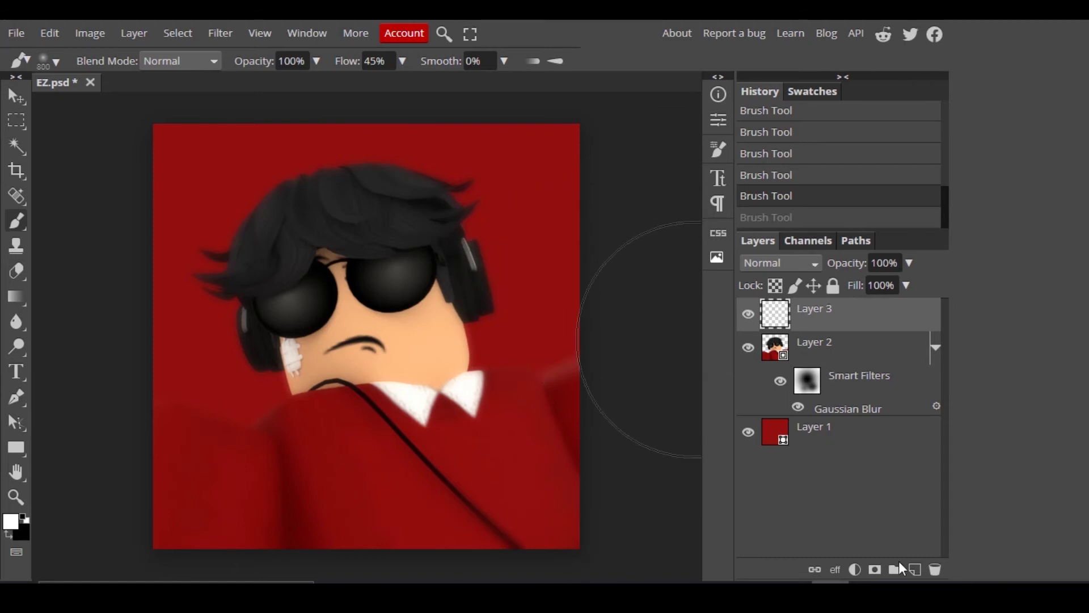
{"action": "left_click", "coordinate": [915, 570]}
{"action": "left_click", "coordinate": [851, 353]}
{"action": "right_click", "coordinate": [851, 353]}
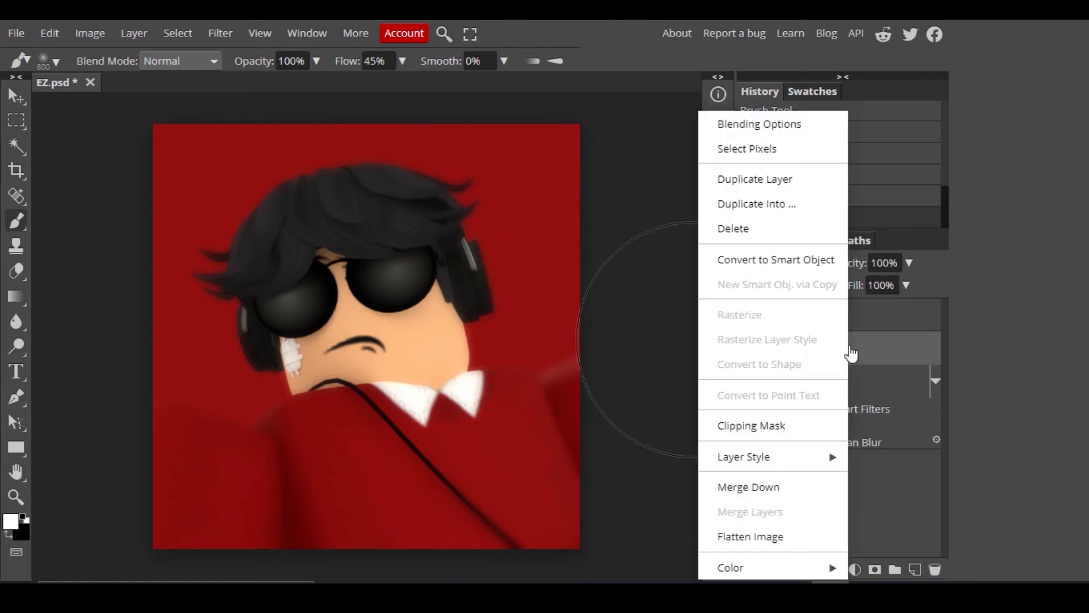
{"action": "left_click", "coordinate": [784, 437]}
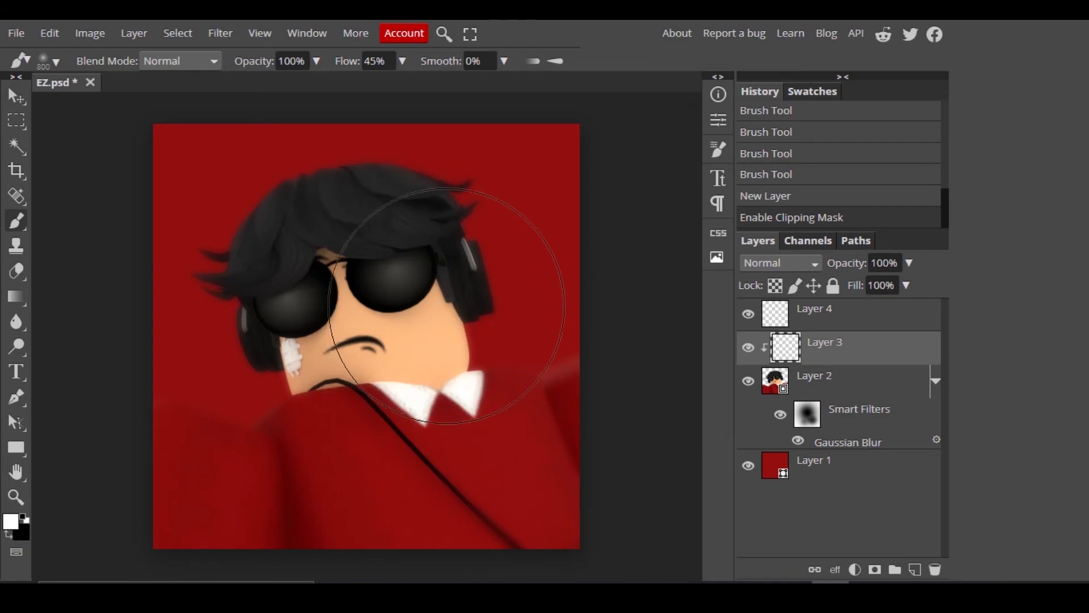
- Sample the red background colour and paint it on Layer 3 over both sides of the character with the soft 800 px brush
{"action": "key", "text": "i"}
{"action": "left_click", "coordinate": [508, 278]}
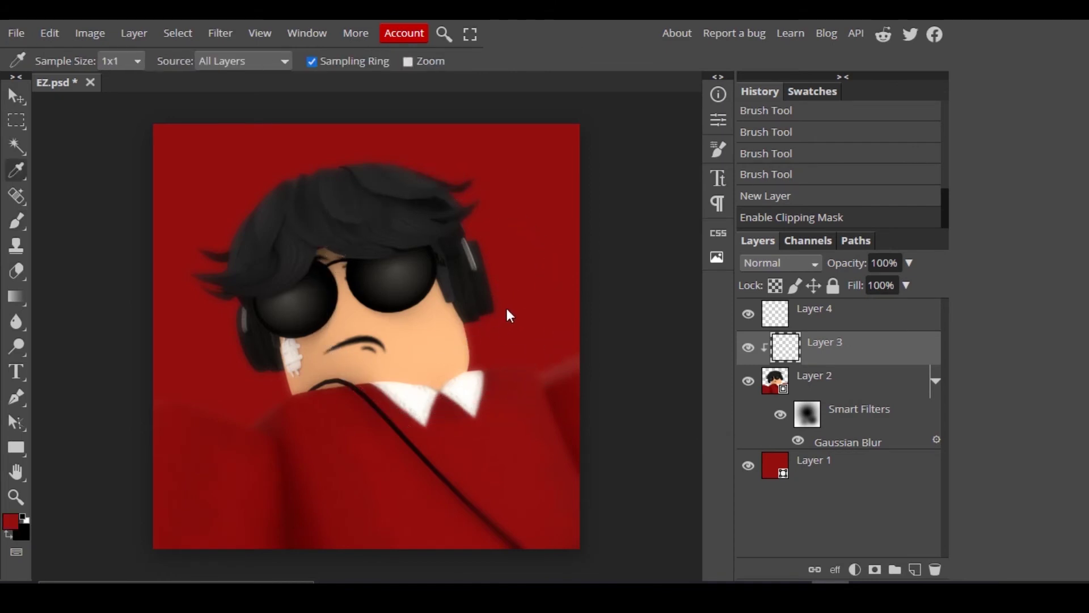
{"action": "key", "text": "b"}
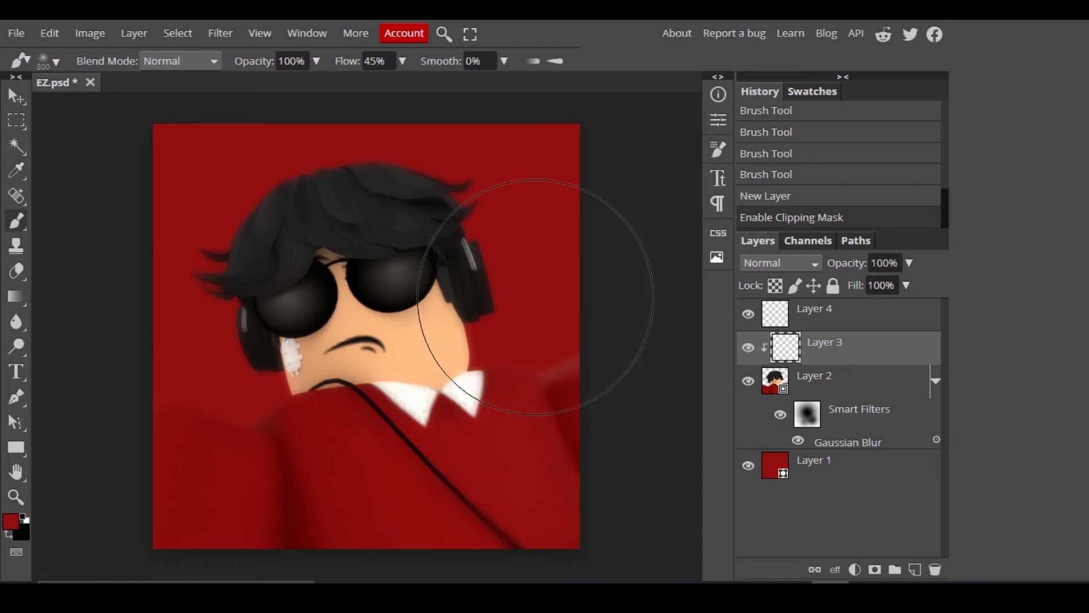
{"action": "right_click", "coordinate": [536, 296]}
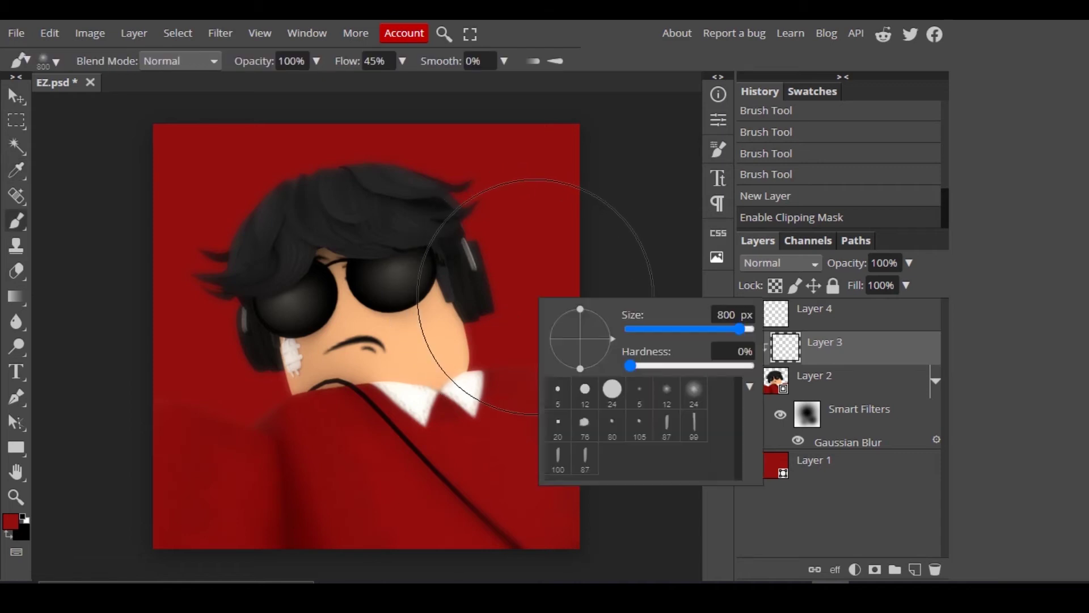
{"action": "left_click", "coordinate": [874, 357]}
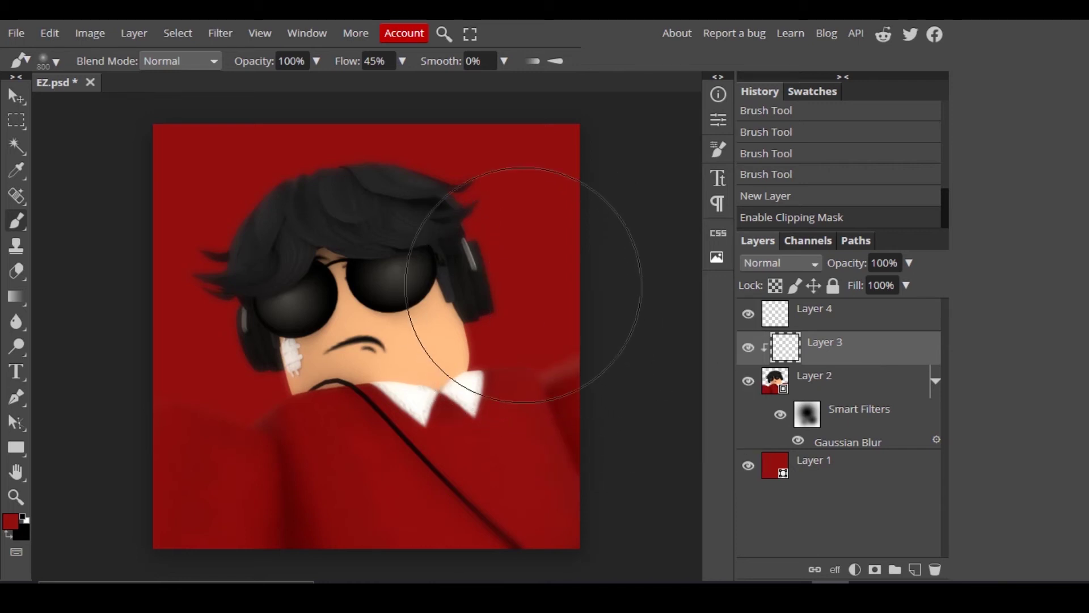
{"action": "left_click_drag", "start_coordinate": [522, 293], "coordinate": [547, 221]}
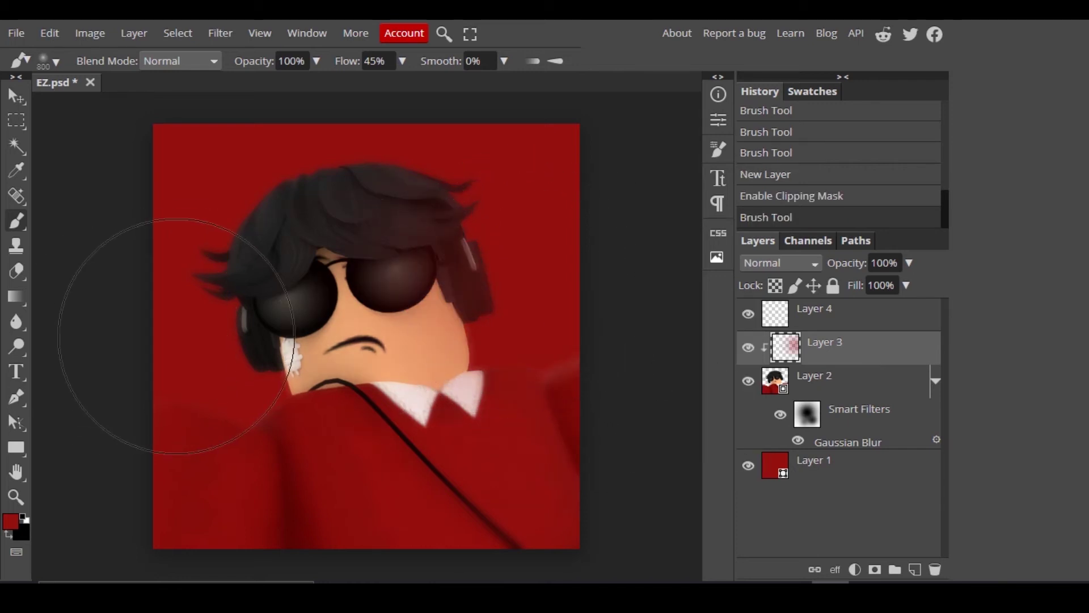
{"action": "left_click_drag", "start_coordinate": [222, 343], "coordinate": [185, 311]}
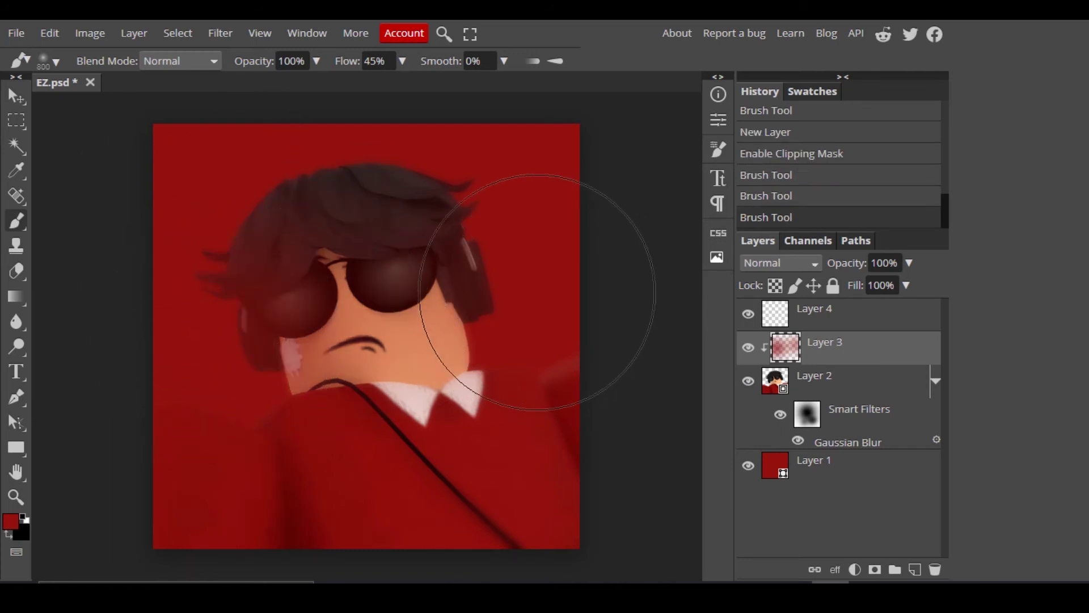
{"action": "left_click_drag", "start_coordinate": [554, 267], "coordinate": [537, 292]}
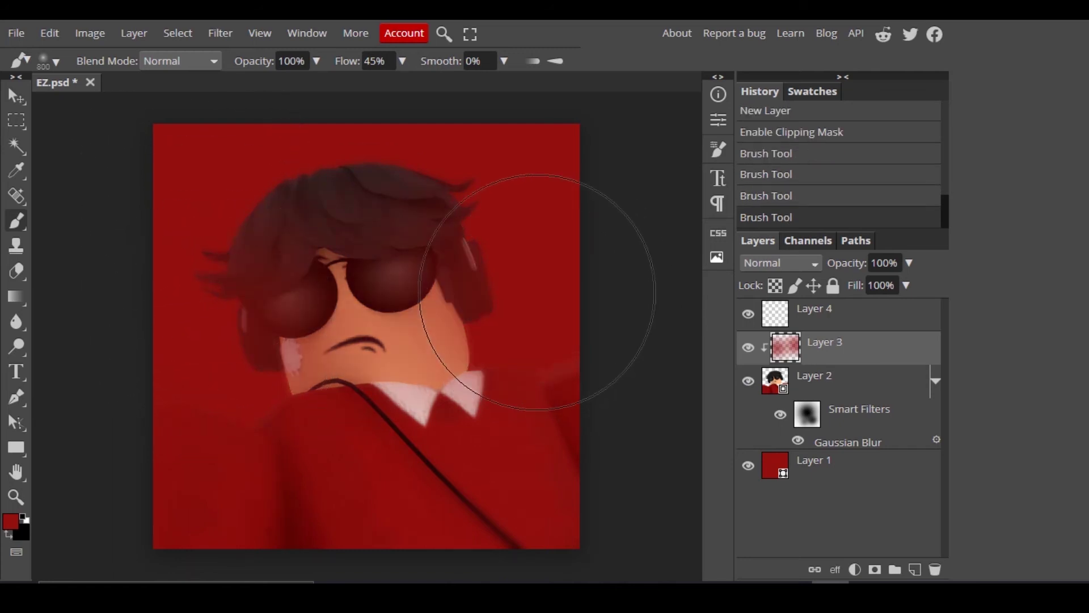
- Try several blend modes on Layer 3 and set it to Linear Dodge
{"action": "left_click", "coordinate": [795, 261]}
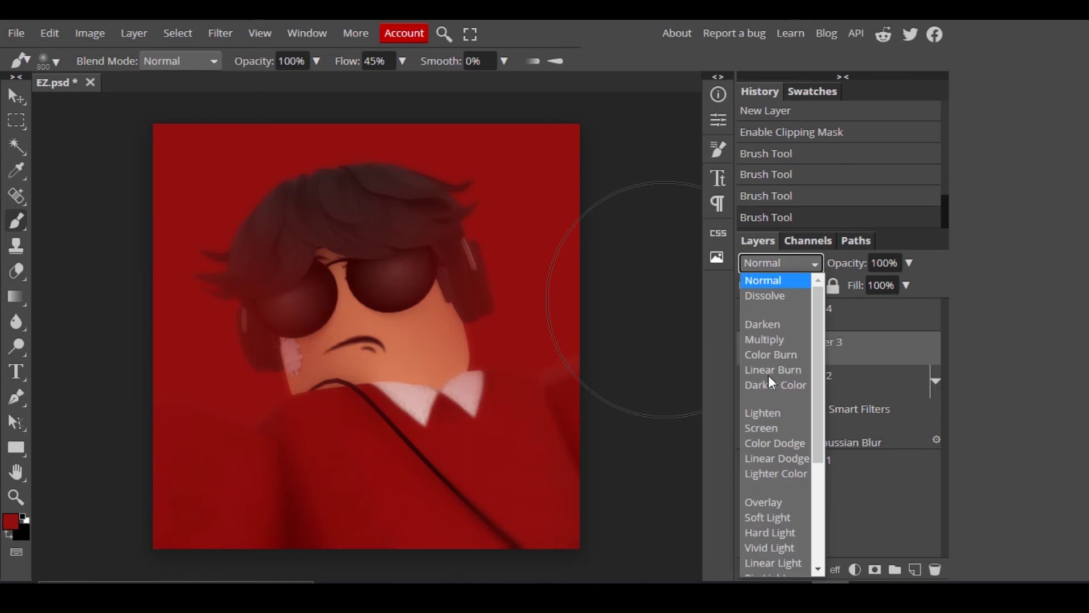
{"action": "left_click", "coordinate": [770, 501]}
{"action": "scroll", "coordinate": [795, 261], "scroll_direction": "down", "scroll_amount": 1}
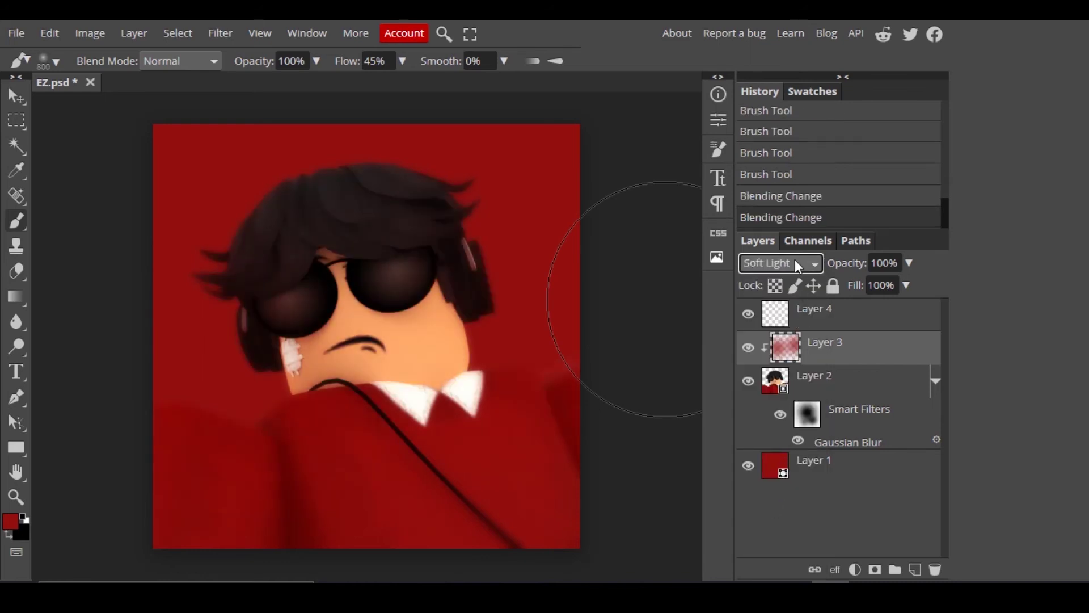
{"action": "scroll", "coordinate": [795, 261], "scroll_direction": "down", "scroll_amount": 1}
{"action": "scroll", "coordinate": [795, 261], "scroll_direction": "up", "scroll_amount": 4}
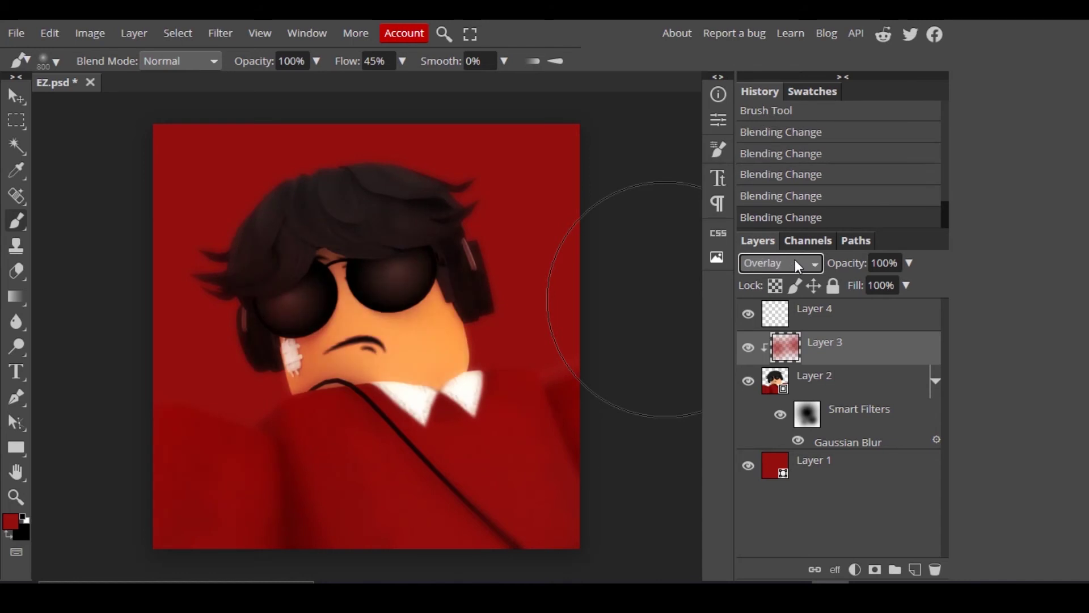
{"action": "scroll", "coordinate": [795, 260], "scroll_direction": "up", "scroll_amount": 1}
{"action": "scroll", "coordinate": [795, 260], "scroll_direction": "down", "scroll_amount": 1}
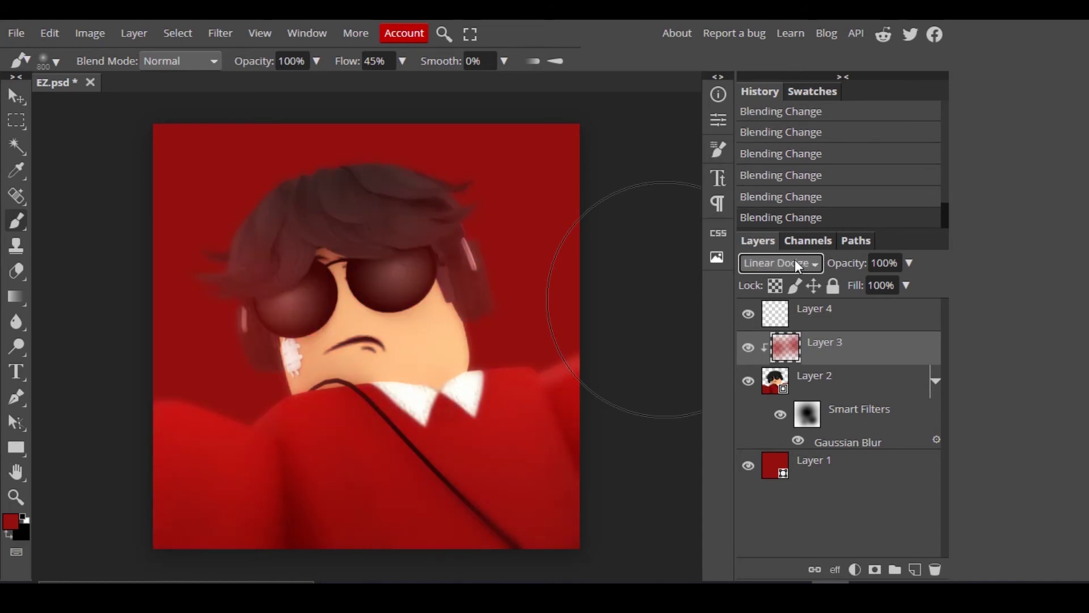
- Reduce Layer 3's fill to 47% and toggle its visibility to compare the character with and without the red tint
{"action": "left_click", "coordinate": [906, 286]}
{"action": "left_click_drag", "start_coordinate": [880, 306], "coordinate": [880, 308]}
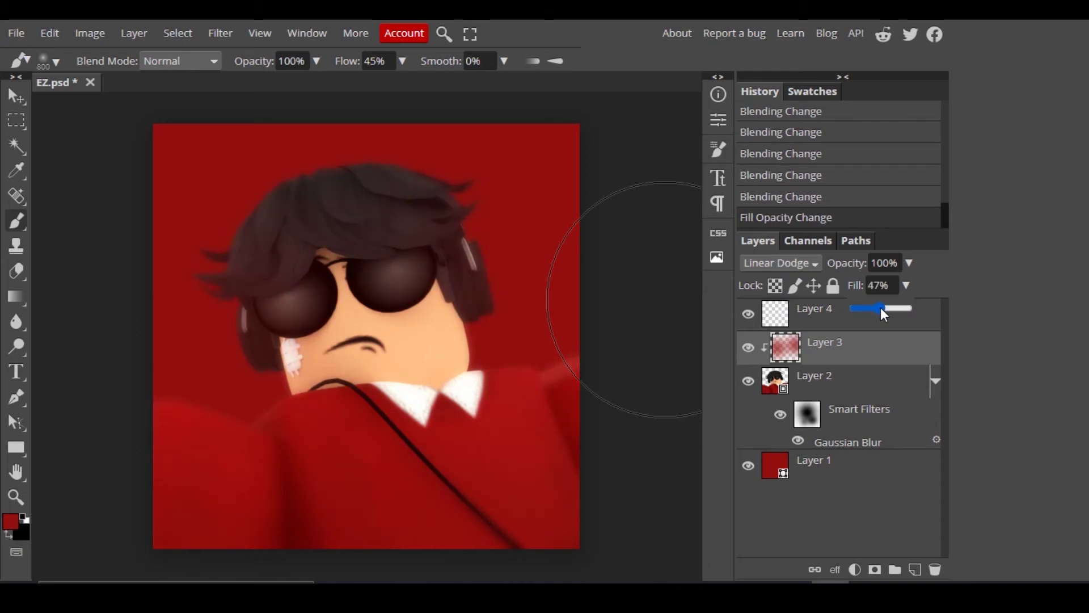
{"action": "left_click", "coordinate": [747, 348]}
{"action": "left_click", "coordinate": [747, 349]}
{"action": "left_click", "coordinate": [747, 349]}
{"action": "left_click", "coordinate": [747, 349]}
- Add a Color Overlay effect to Layer 2 and change its colour to a dark grey
{"action": "left_click", "coordinate": [864, 390]}
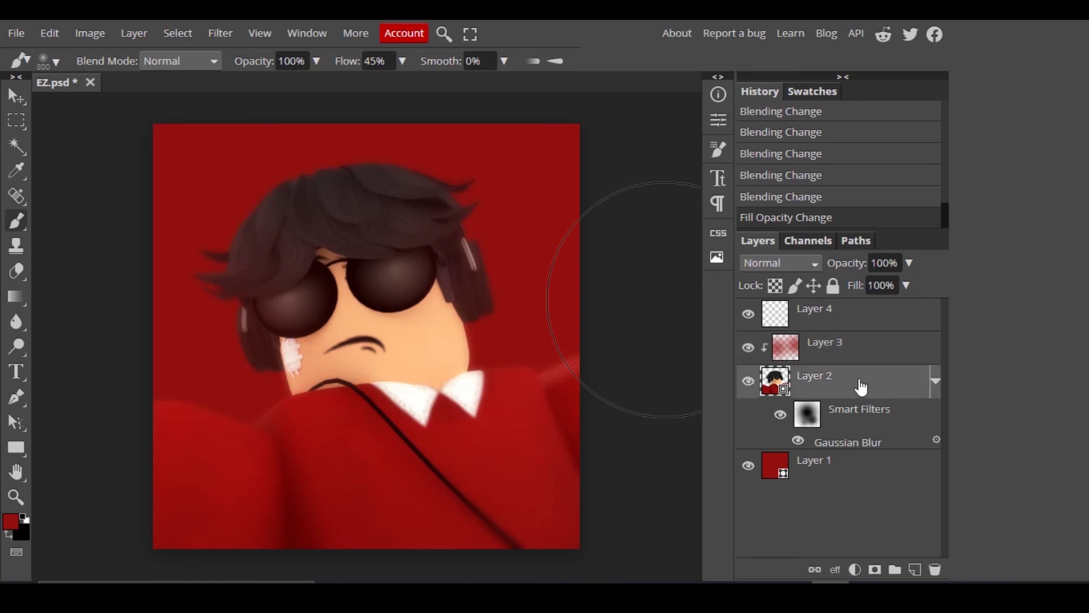
{"action": "double_click", "coordinate": [898, 387]}
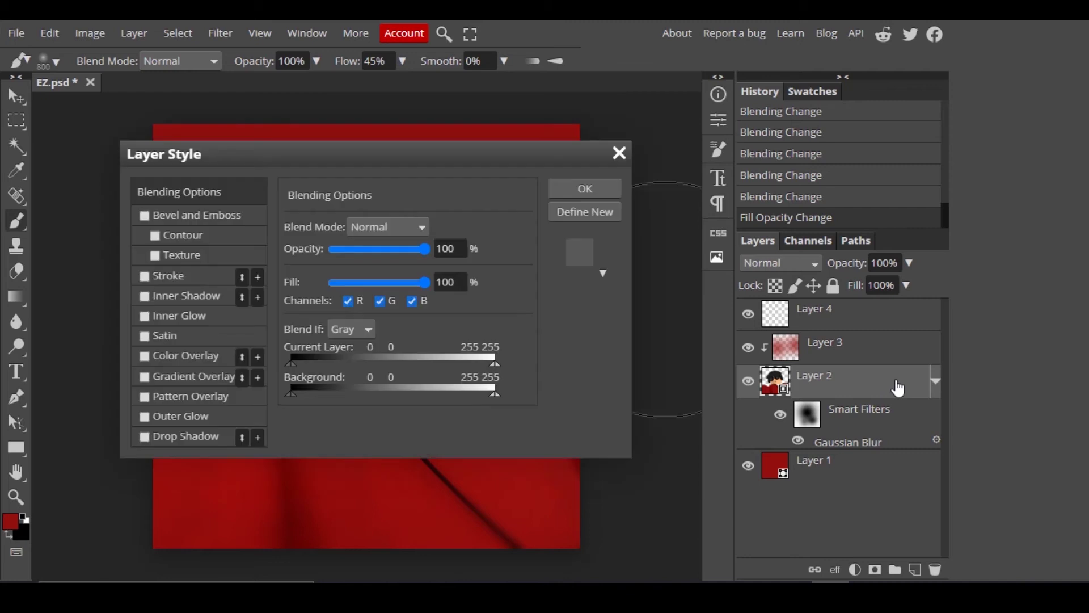
{"action": "left_click_drag", "start_coordinate": [358, 153], "coordinate": [583, 163]}
{"action": "left_click_drag", "start_coordinate": [437, 155], "coordinate": [787, 134]}
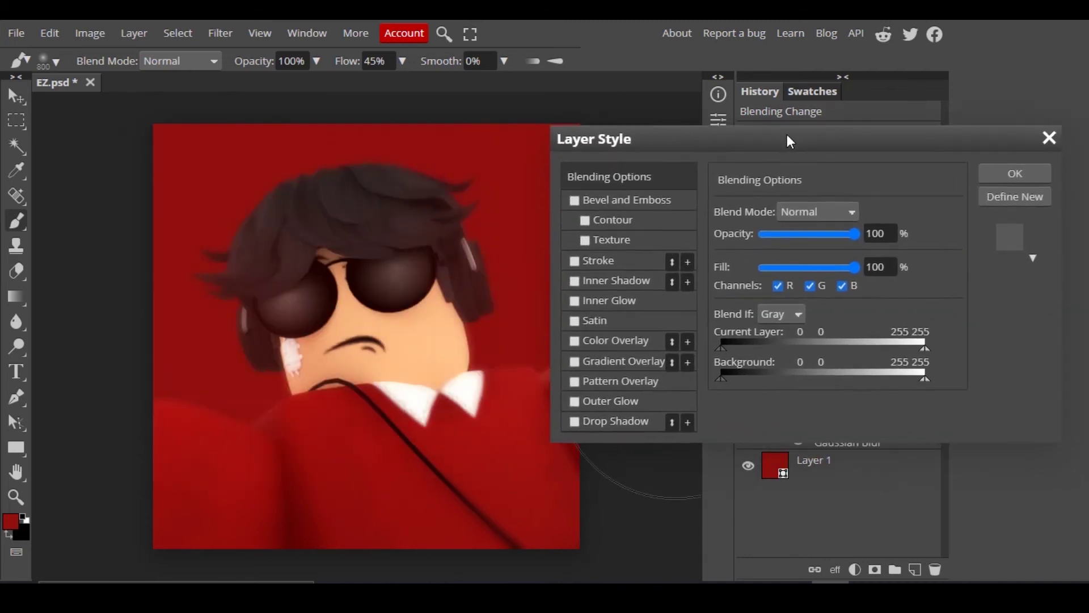
{"action": "left_click", "coordinate": [578, 342]}
{"action": "left_click", "coordinate": [598, 336]}
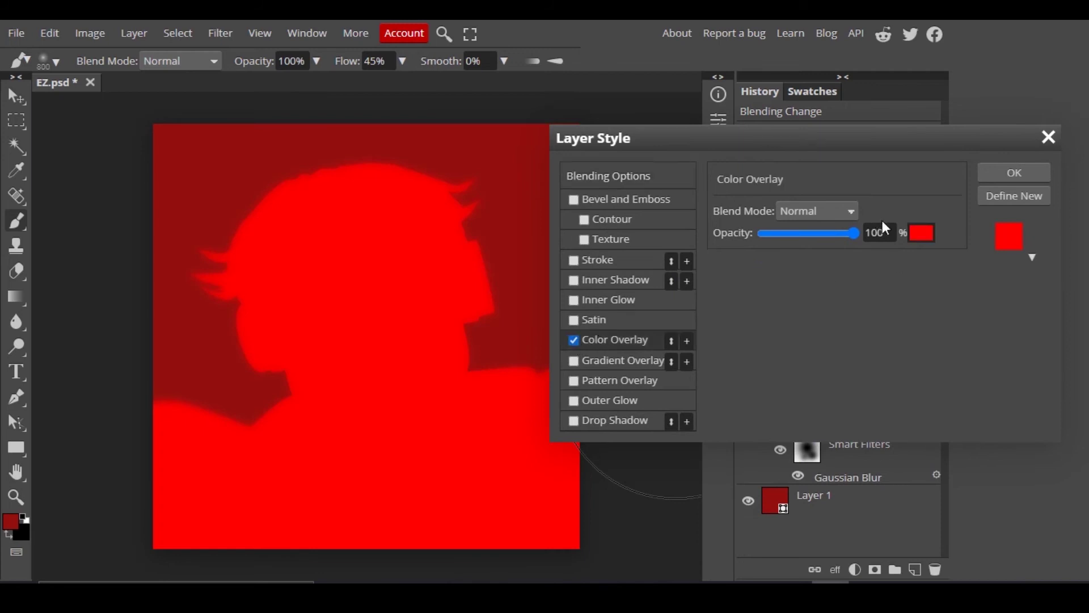
{"action": "left_click", "coordinate": [922, 234]}
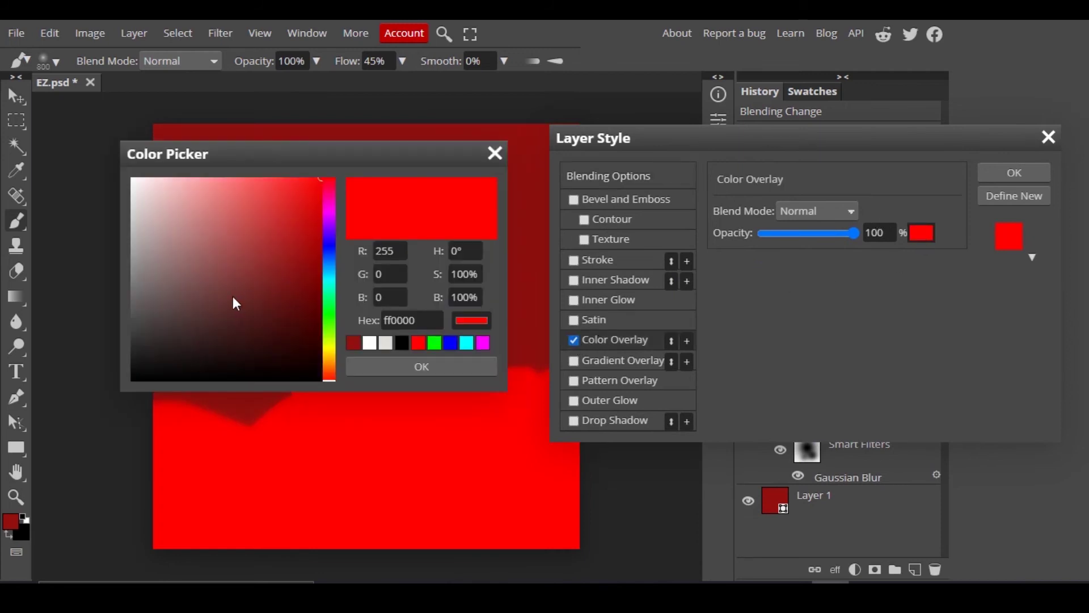
{"action": "mouse_move", "coordinate": [233, 299]}
{"action": "left_mouse_down"}
{"action": "mouse_move", "coordinate": [144, 355]}
{"action": "mouse_move", "coordinate": [129, 333]}
{"action": "left_mouse_up"}
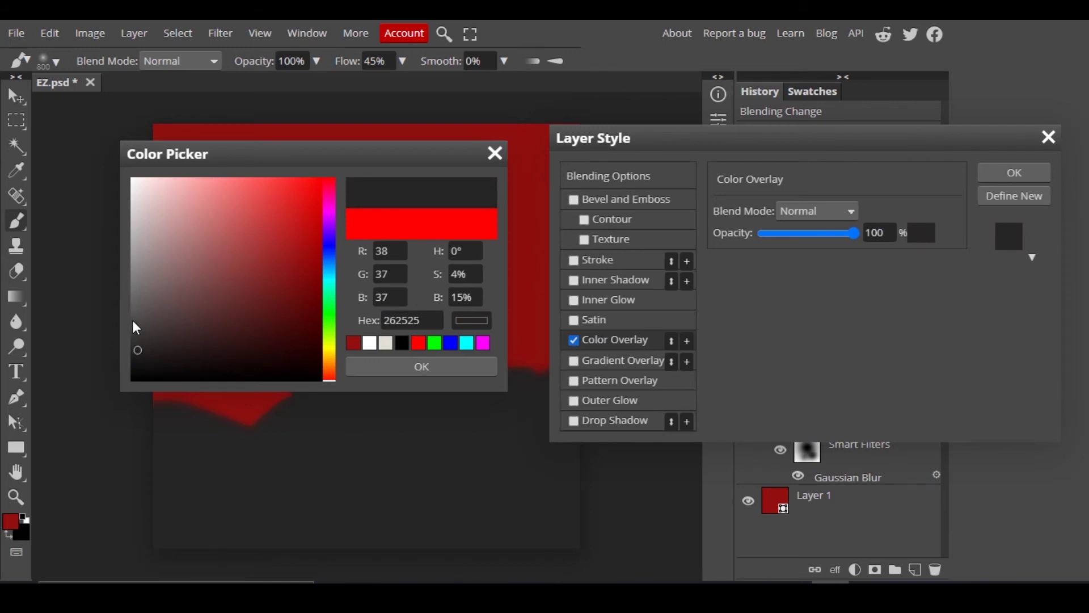
{"action": "left_click", "coordinate": [132, 321]}
{"action": "left_click", "coordinate": [416, 368]}
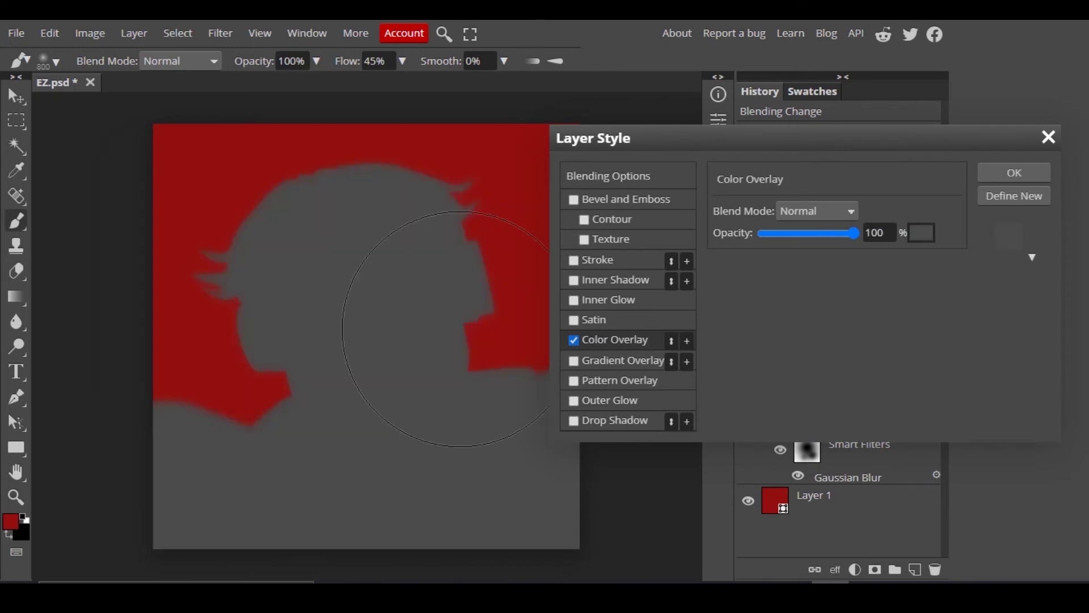
- Set the Color Overlay's blend mode to Overlay and its opacity to 34%
{"action": "left_click", "coordinate": [818, 212]}
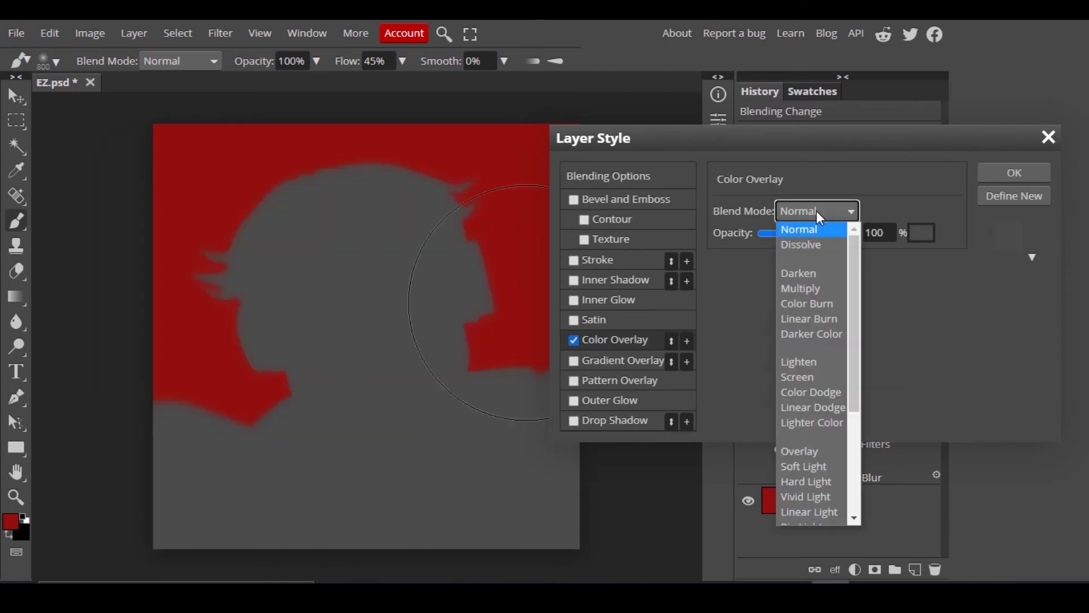
{"action": "left_click", "coordinate": [816, 450]}
{"action": "left_click", "coordinate": [795, 233]}
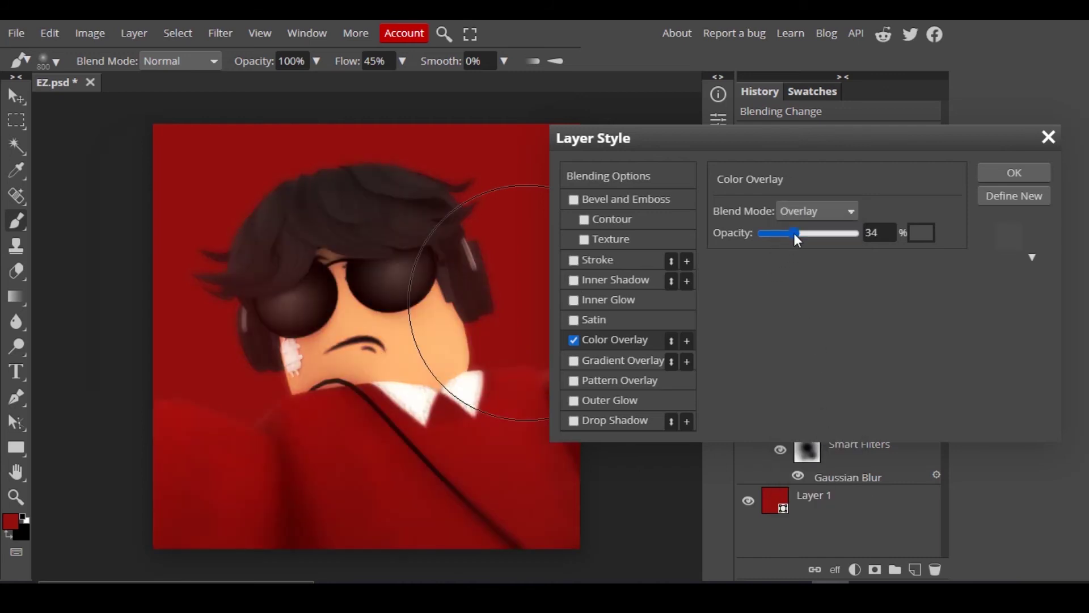
- Try an Inner Glow effect on Layer 2 and turn it back off
{"action": "left_click", "coordinate": [573, 300]}
{"action": "left_click", "coordinate": [580, 301]}
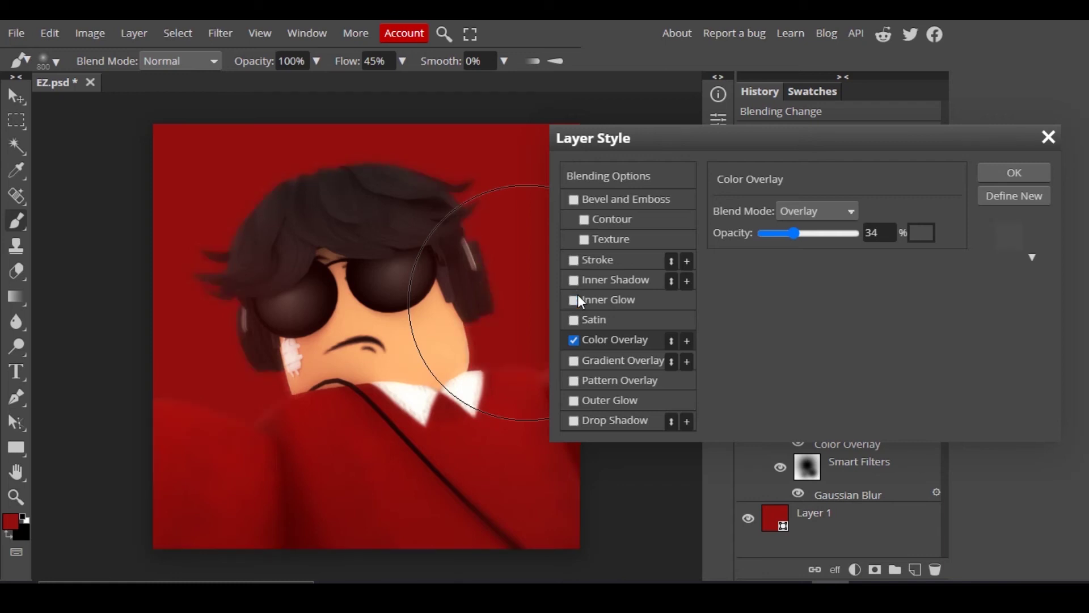
{"action": "left_click", "coordinate": [574, 301]}
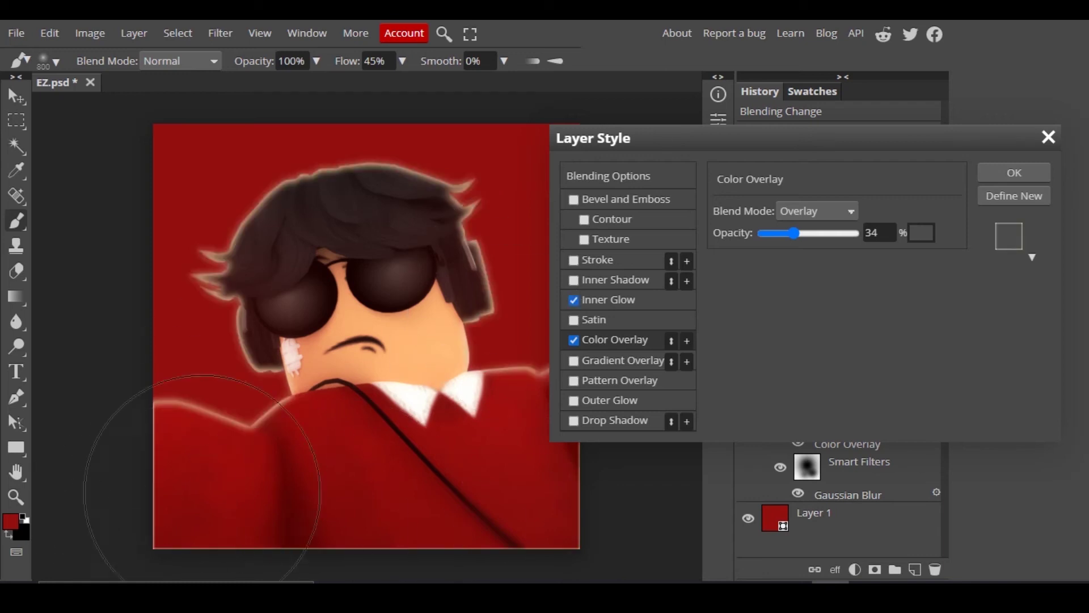
{"action": "left_click", "coordinate": [574, 301]}
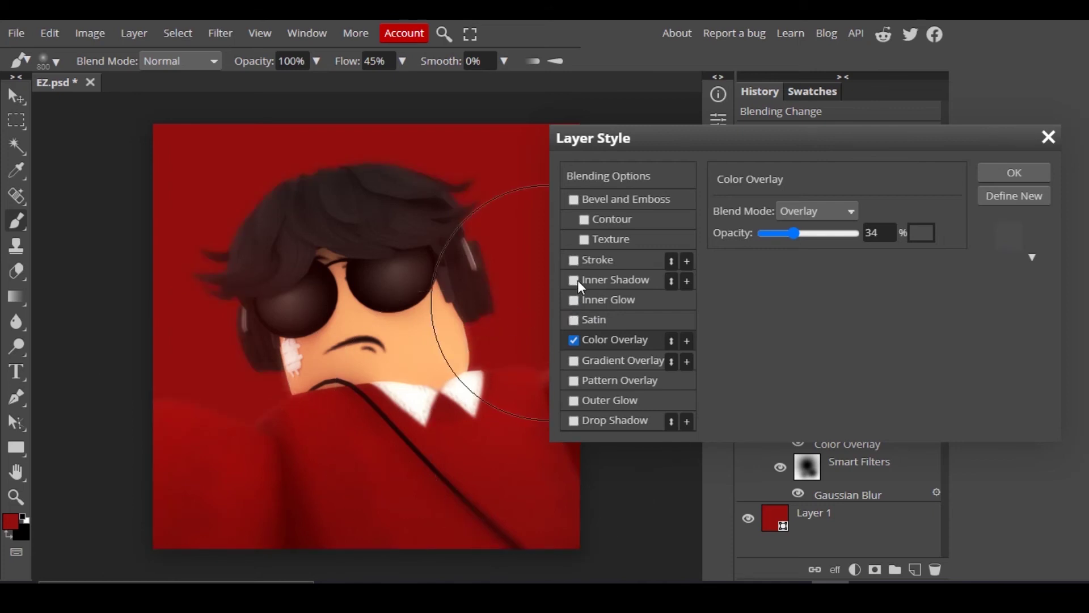
- Add an Inner Shadow to Layer 2, lower its opacity and toggle the effect to compare the character with and without it
{"action": "left_click", "coordinate": [575, 280]}
{"action": "left_click", "coordinate": [588, 277]}
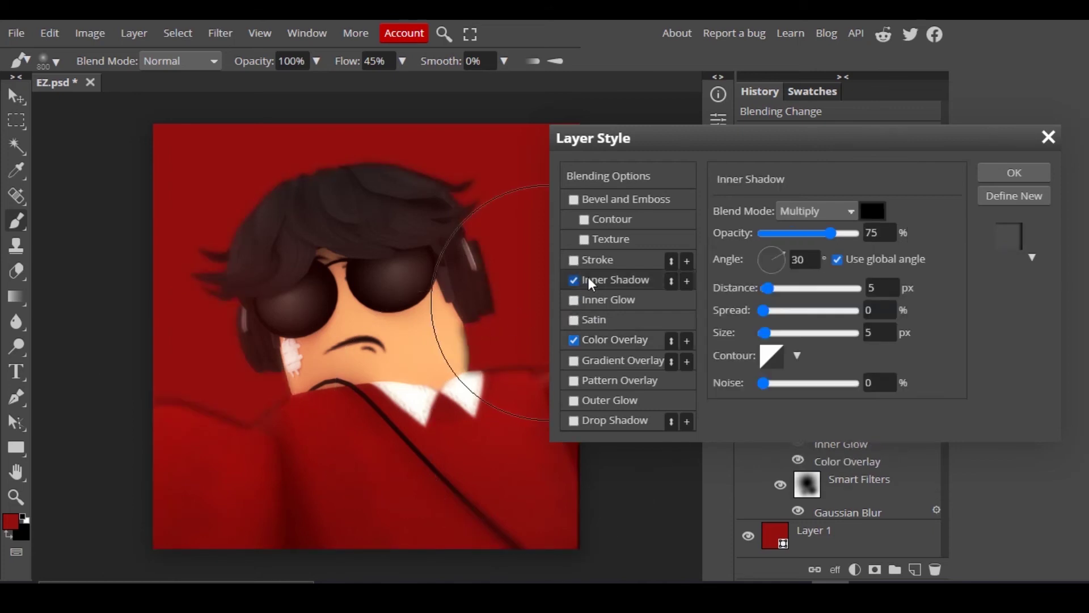
{"action": "left_click", "coordinate": [776, 232]}
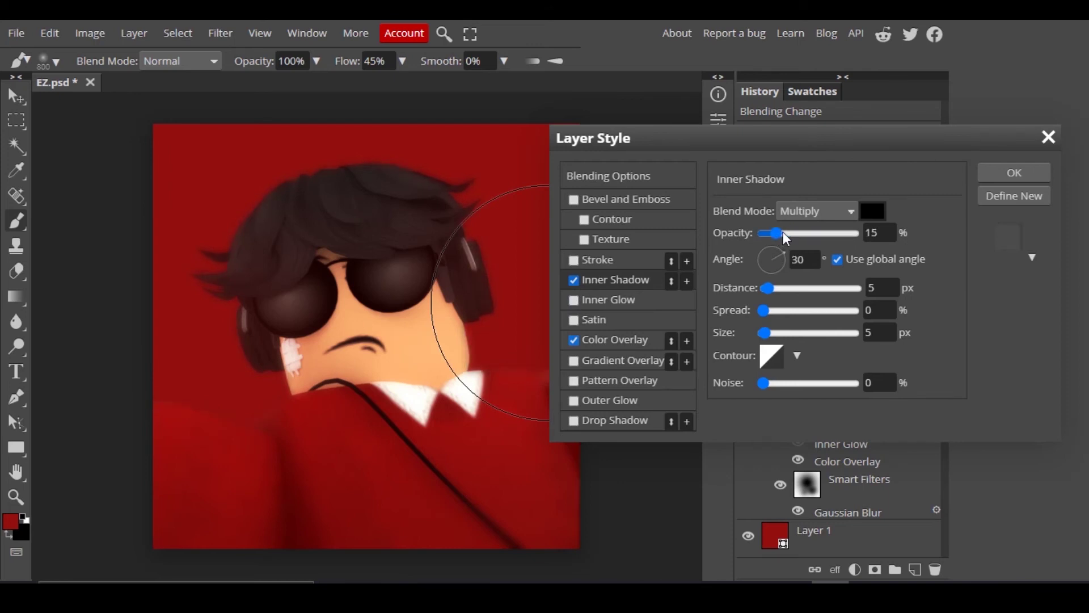
{"action": "left_click_drag", "start_coordinate": [783, 235], "coordinate": [788, 235]}
{"action": "left_click", "coordinate": [575, 278]}
{"action": "left_click", "coordinate": [575, 278]}
- Add an Outer Glow to Layer 2 with a size of 35 px and the red sampled from the background
{"action": "left_click", "coordinate": [579, 397]}
{"action": "left_click", "coordinate": [607, 397]}
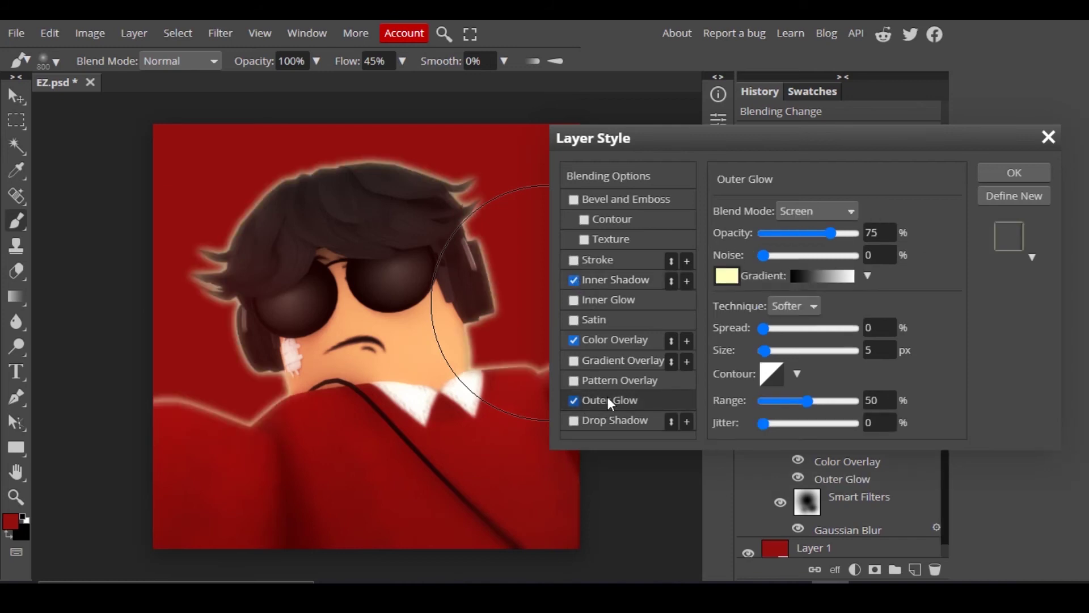
{"action": "left_click", "coordinate": [781, 356]}
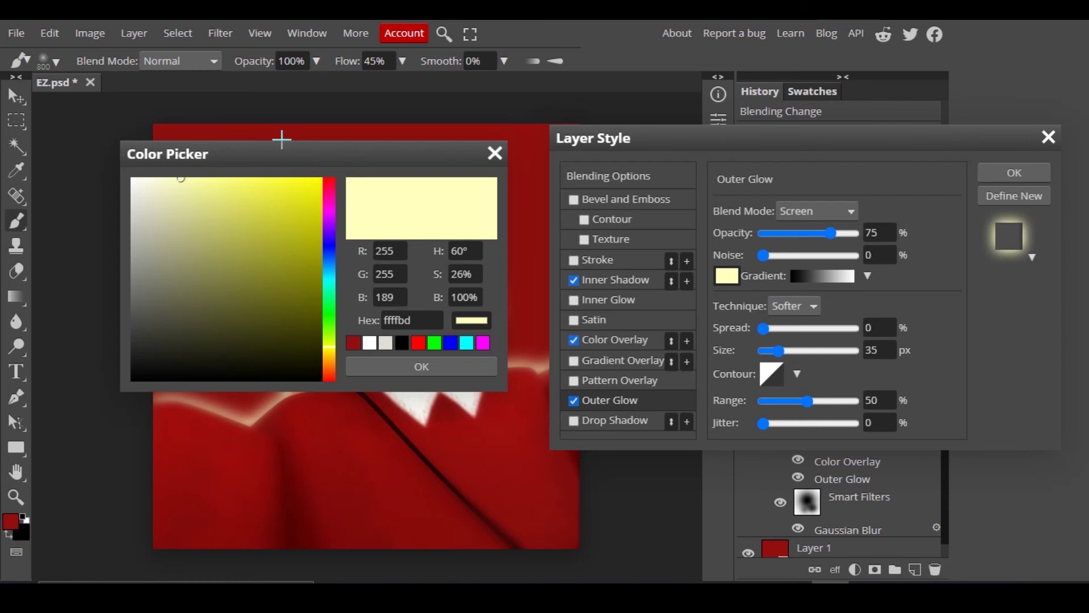
{"action": "left_click", "coordinate": [282, 139]}
{"action": "left_click", "coordinate": [458, 367]}
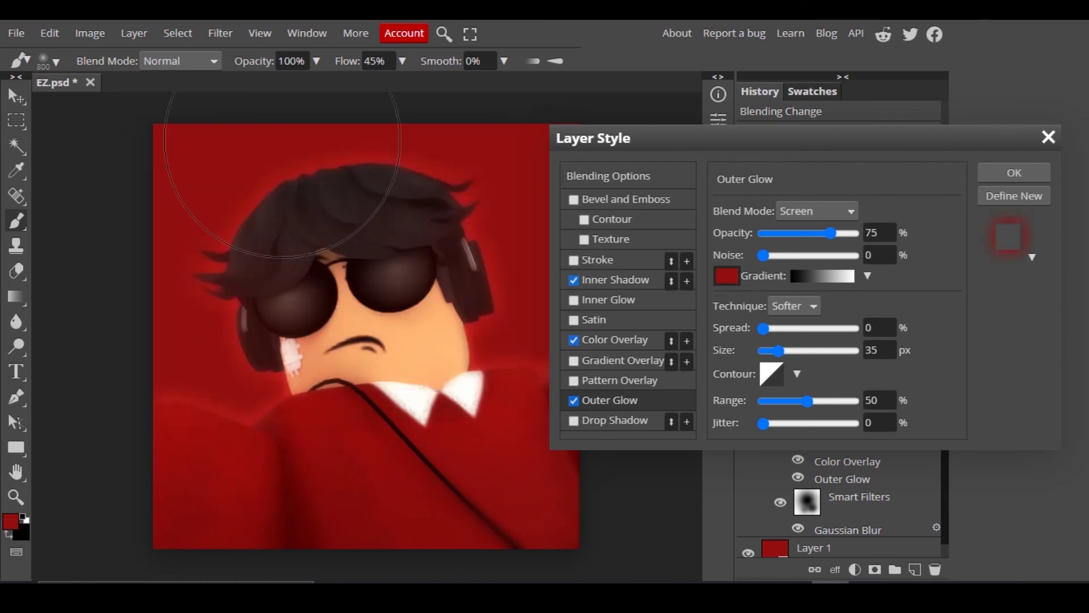
- Adjust the Outer Glow to 87% opacity and a size of 12 px
{"action": "left_click", "coordinate": [783, 233]}
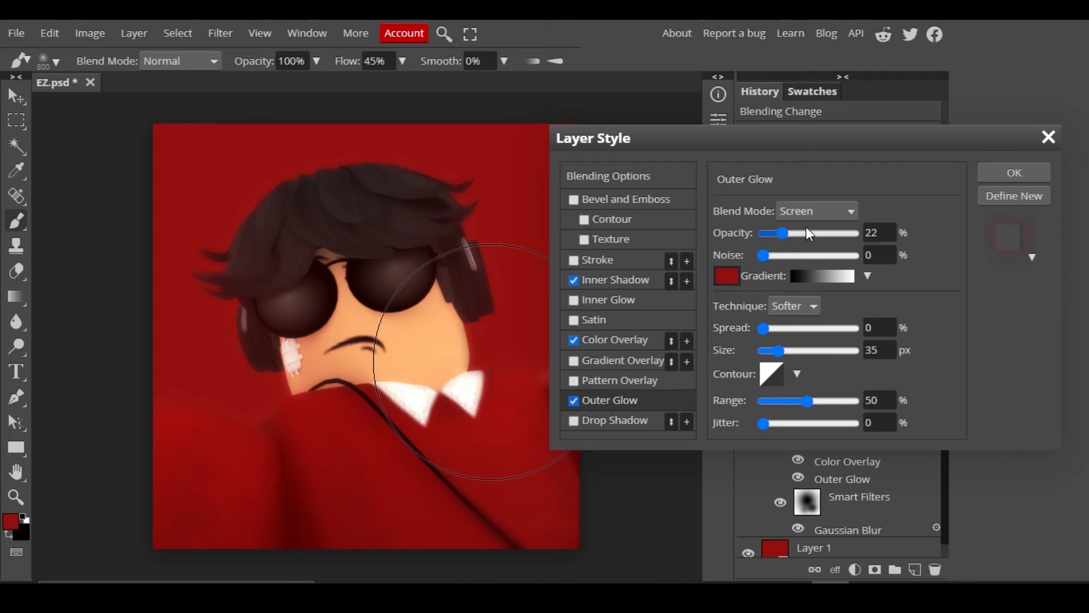
{"action": "left_click", "coordinate": [806, 227]}
{"action": "left_click", "coordinate": [772, 351]}
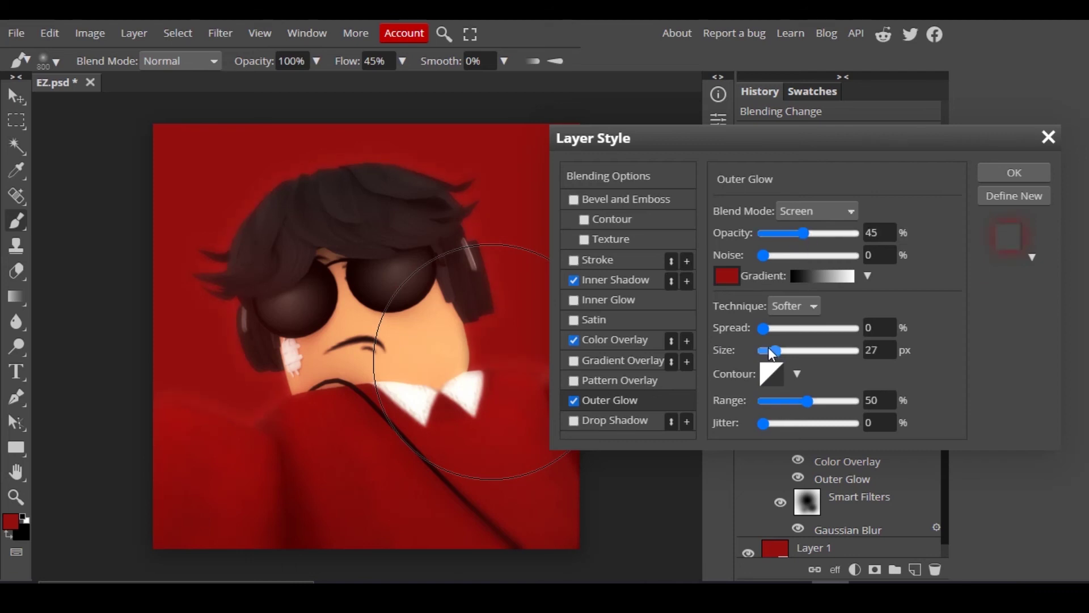
{"action": "left_click", "coordinate": [842, 231]}
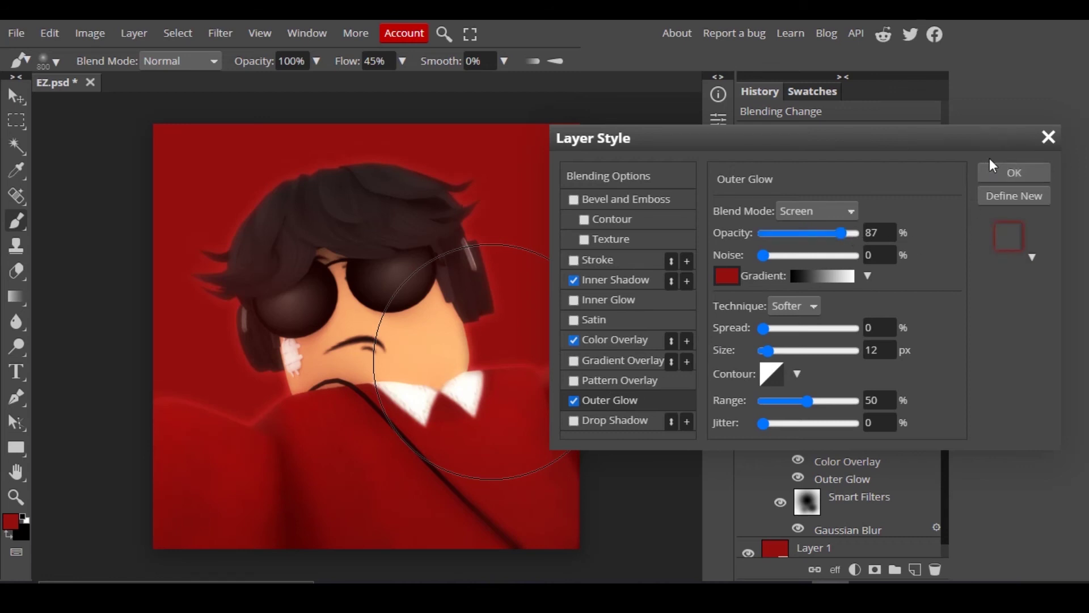
- Add a linear black-to-white Gradient Overlay to Layer 2 at a 115° angle and toggle it to compare
{"action": "left_click", "coordinate": [574, 361]}
{"action": "left_click", "coordinate": [619, 360]}
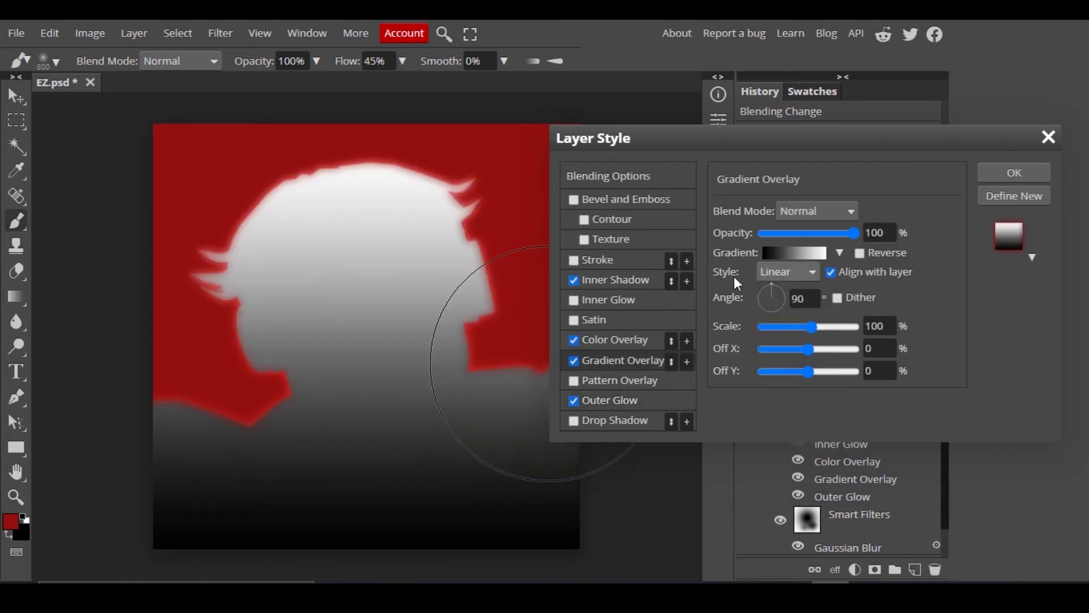
{"action": "left_click", "coordinate": [766, 287]}
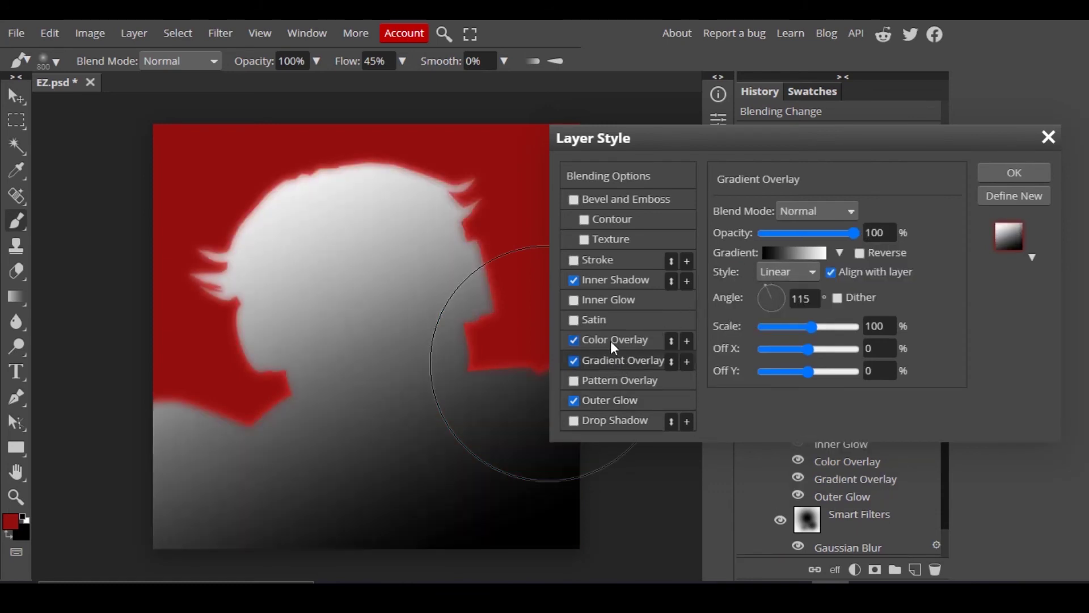
{"action": "left_click", "coordinate": [574, 360]}
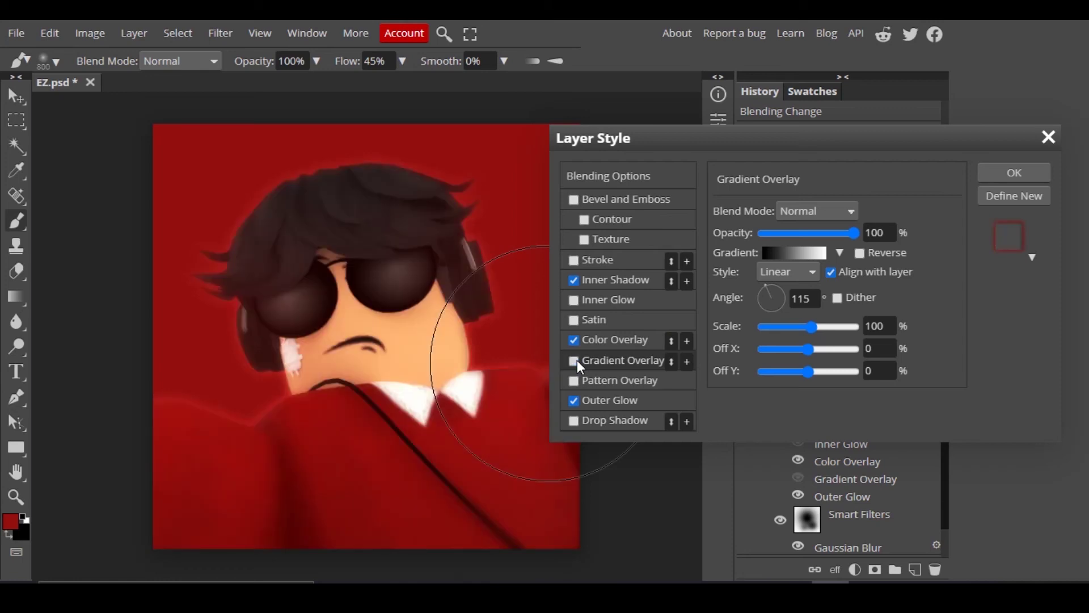
{"action": "left_click", "coordinate": [575, 361]}
- Set the Gradient Overlay to Overlay blend mode, a 121° angle and 29% opacity, and apply the layer style
{"action": "left_click", "coordinate": [820, 216]}
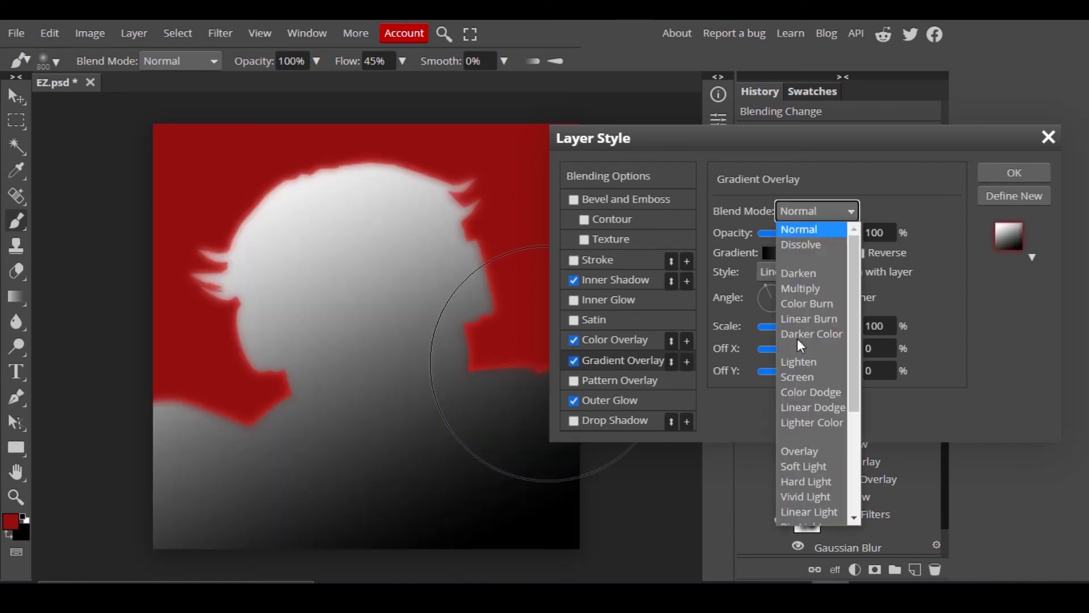
{"action": "left_click", "coordinate": [797, 448]}
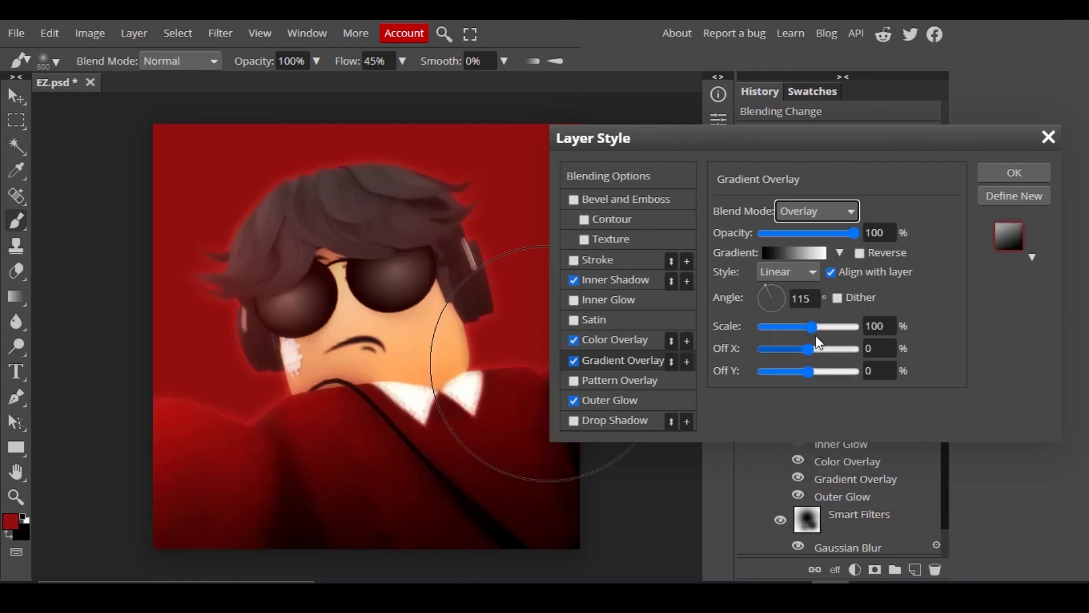
{"action": "left_click", "coordinate": [779, 302]}
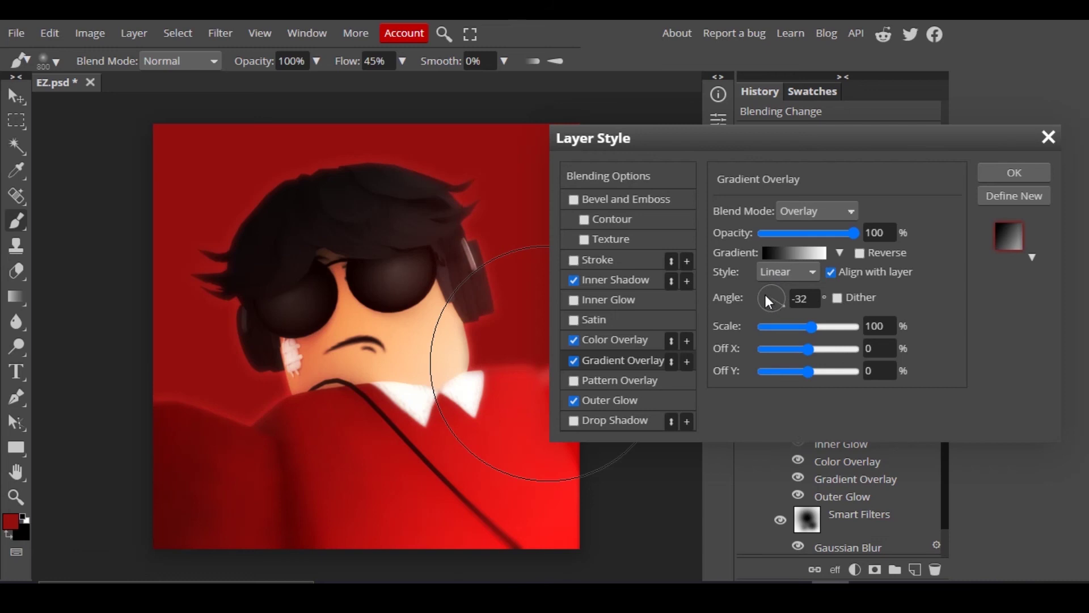
{"action": "left_click", "coordinate": [767, 291]}
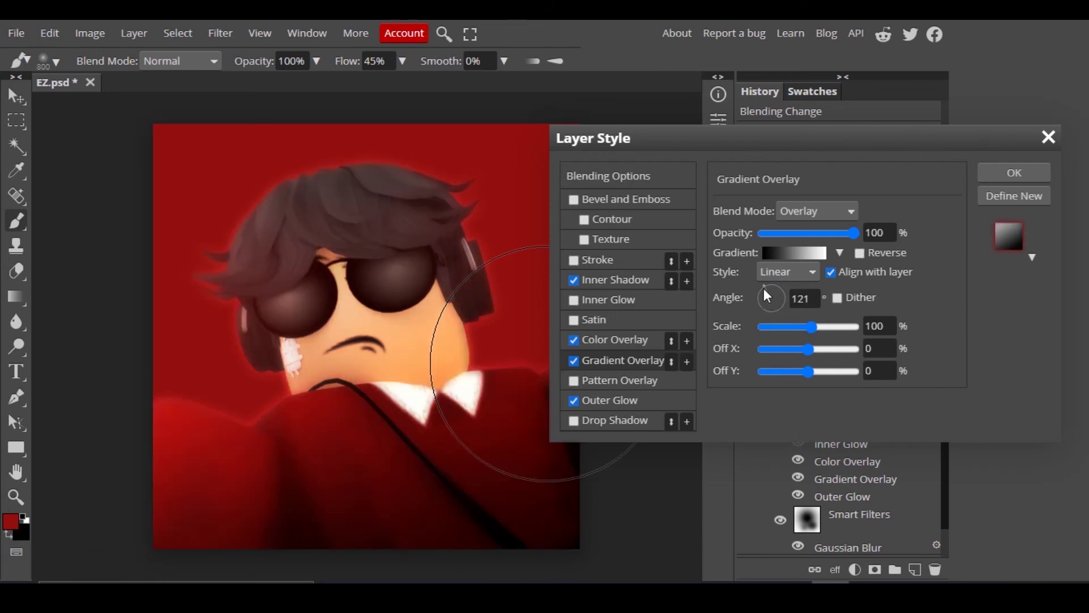
{"action": "left_click", "coordinate": [790, 234]}
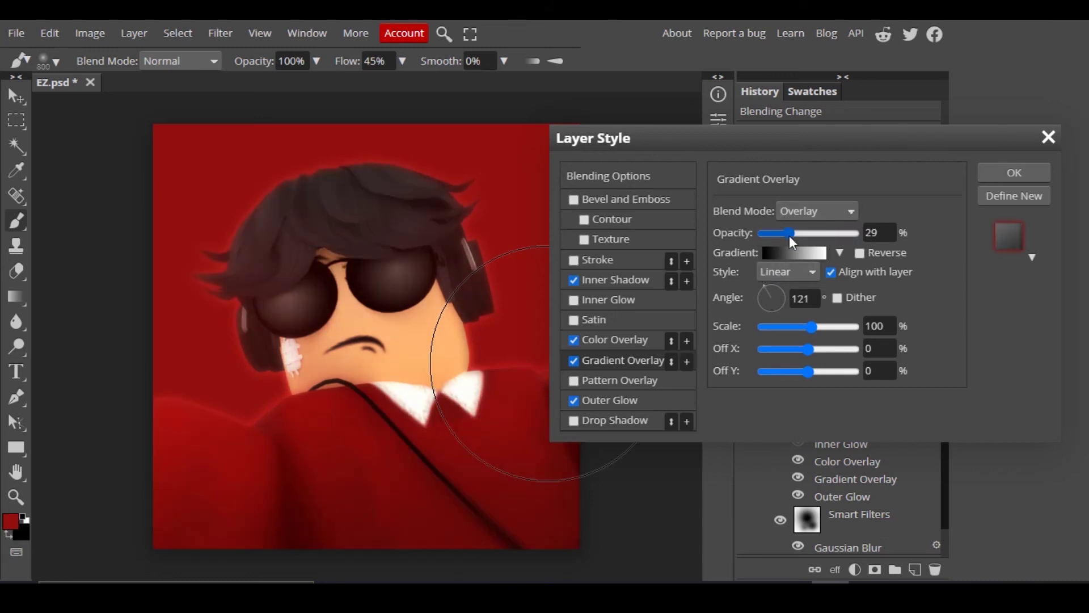
{"action": "left_click", "coordinate": [996, 172]}
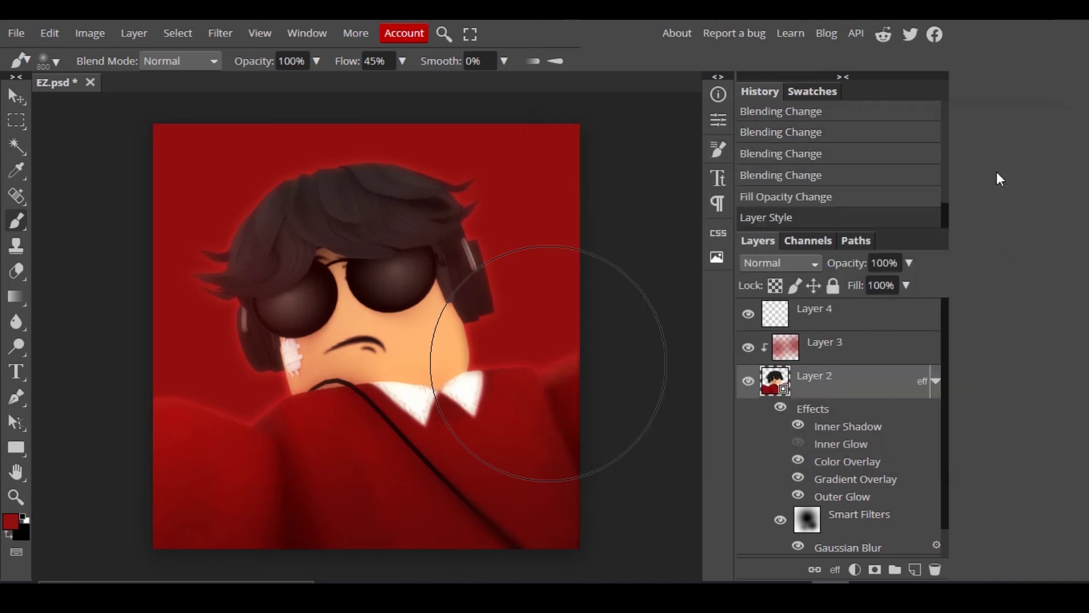
- Add an empty layer above Layer 3 and clip it to the character as a clipping mask
{"action": "left_click", "coordinate": [863, 343]}
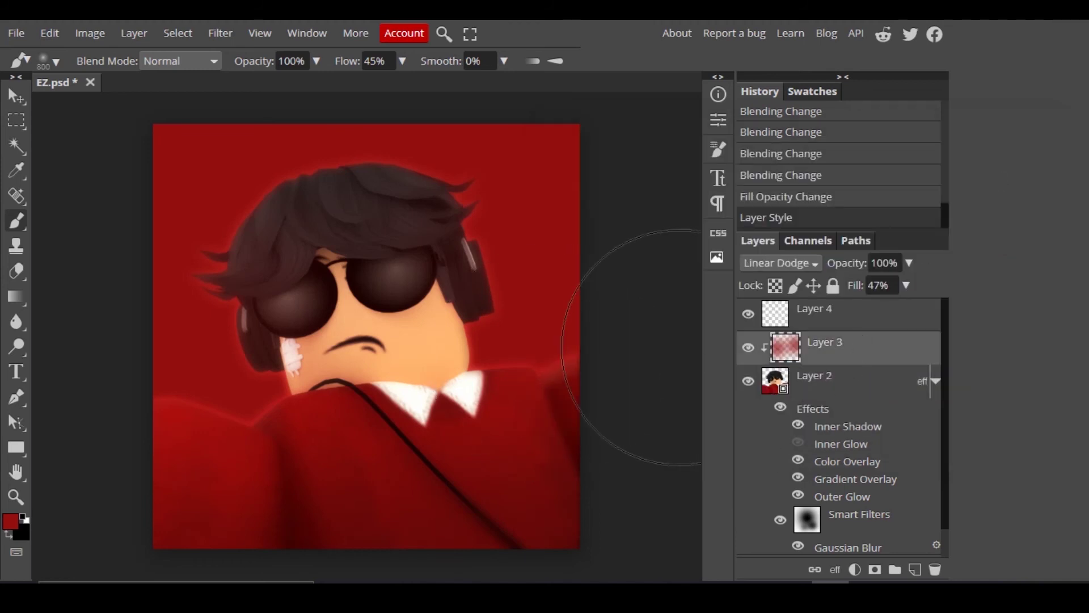
{"action": "left_click", "coordinate": [913, 569]}
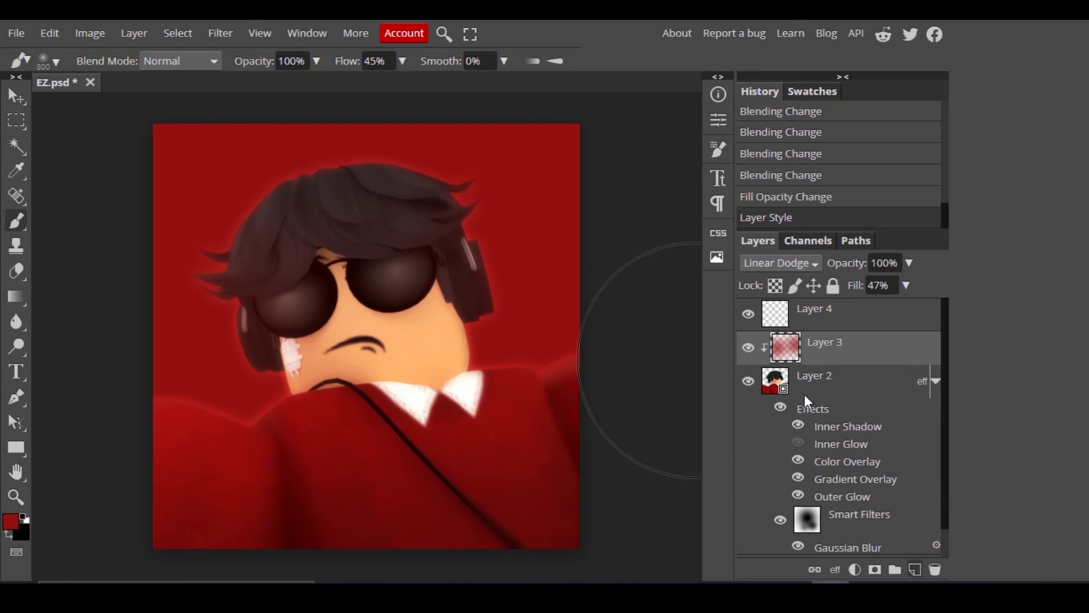
{"action": "right_click", "coordinate": [846, 343]}
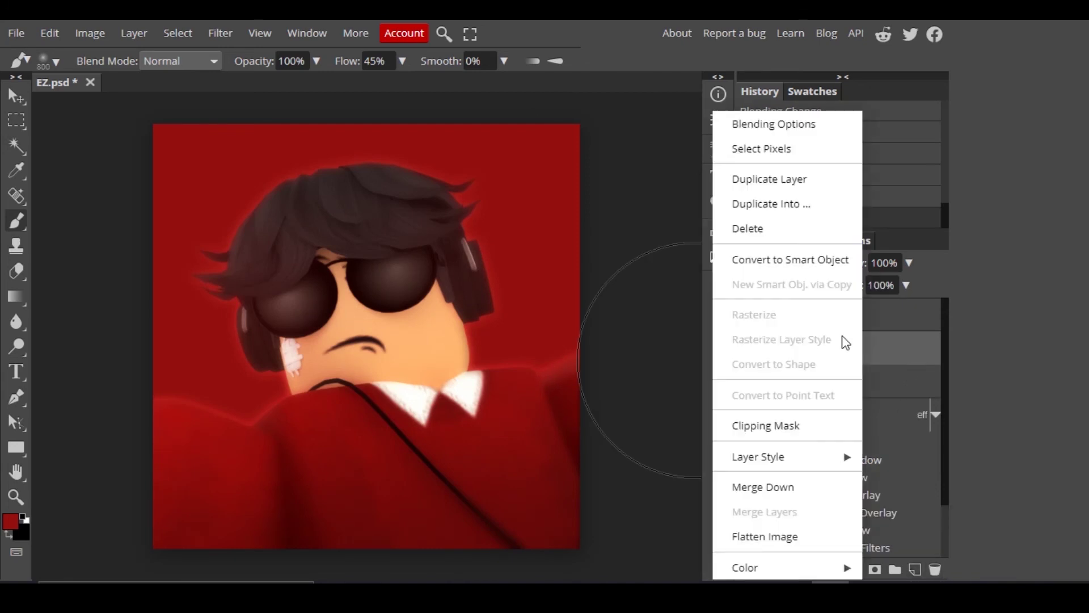
{"action": "left_click", "coordinate": [794, 425]}
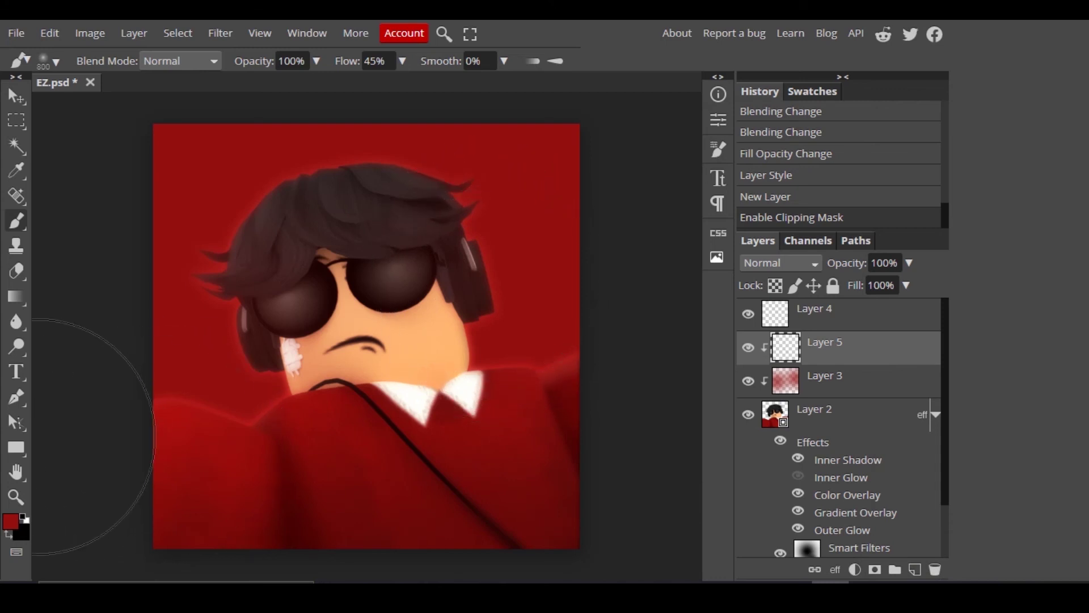
- Change the foreground colour to a very light pink
{"action": "left_click", "coordinate": [10, 521]}
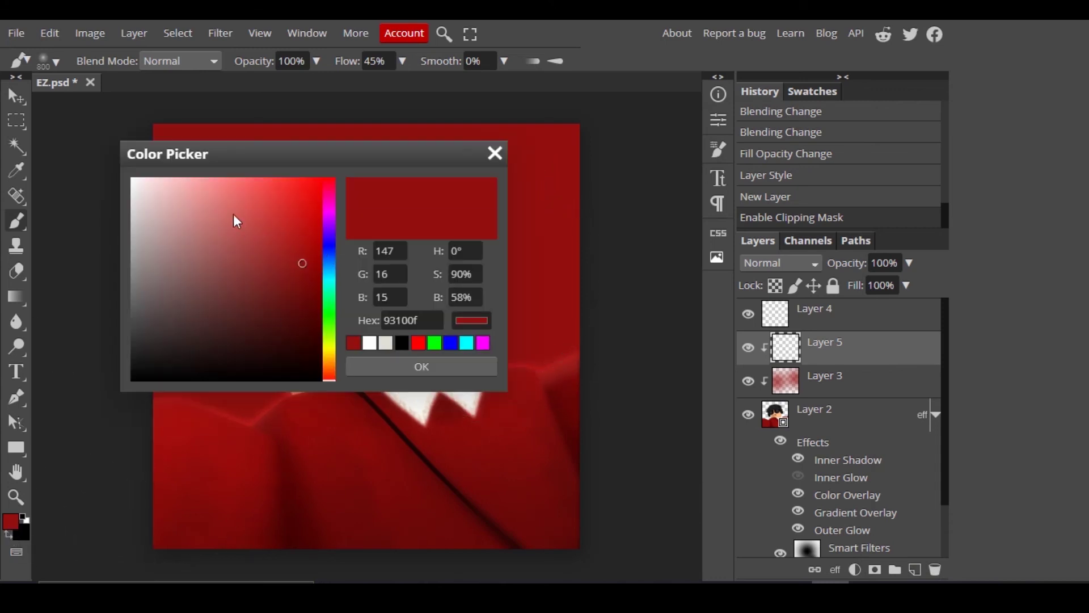
{"action": "left_click_drag", "start_coordinate": [237, 221], "coordinate": [170, 165]}
{"action": "left_click", "coordinate": [433, 367]}
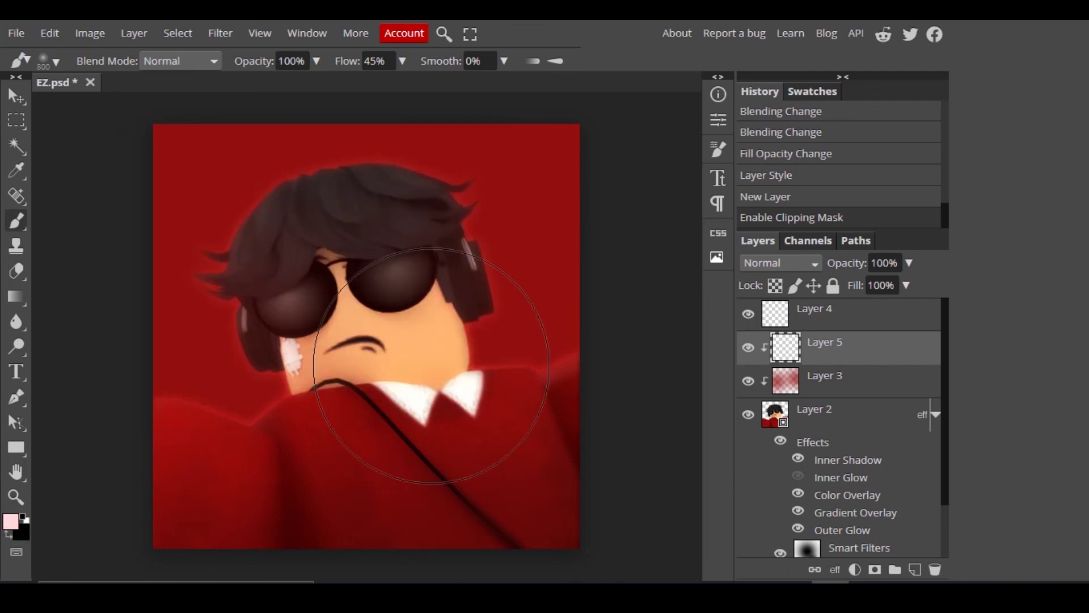
- Paint soft light-pink highlights over both sides of the character on Layer 5 and set its blend mode to Soft Light
{"action": "left_click_drag", "start_coordinate": [556, 272], "coordinate": [454, 351]}
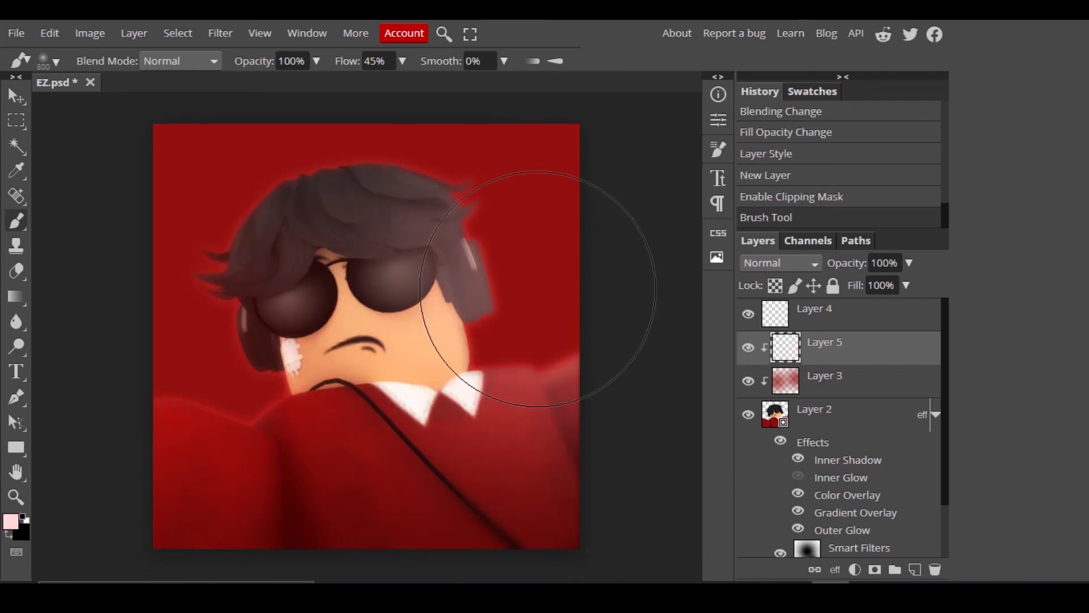
{"action": "left_click_drag", "start_coordinate": [201, 337], "coordinate": [139, 324]}
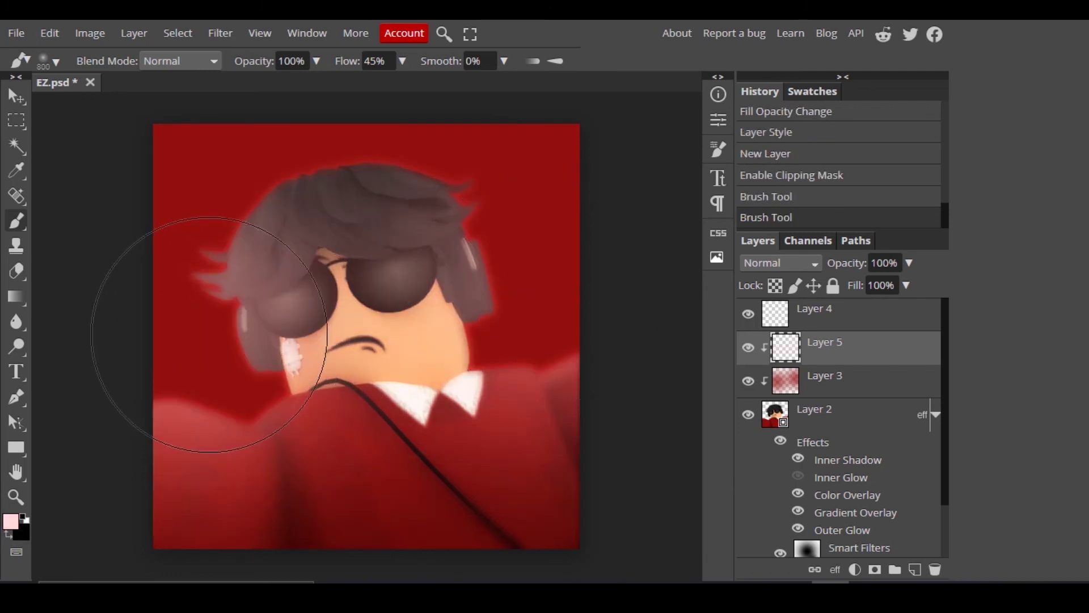
{"action": "left_click", "coordinate": [800, 265]}
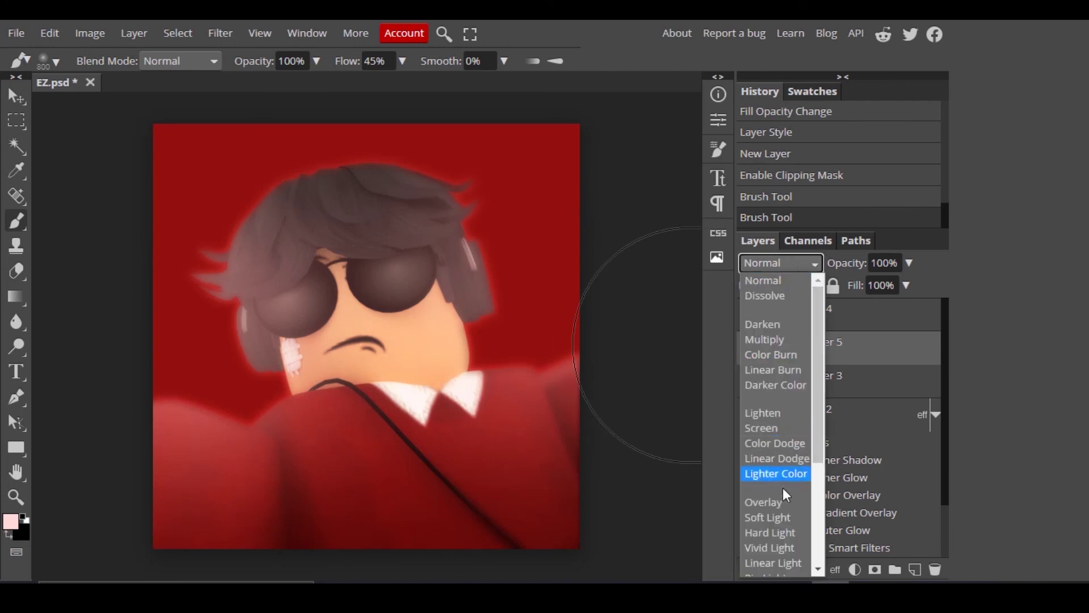
{"action": "key", "text": "Escape"}
{"action": "left_click", "coordinate": [781, 517]}
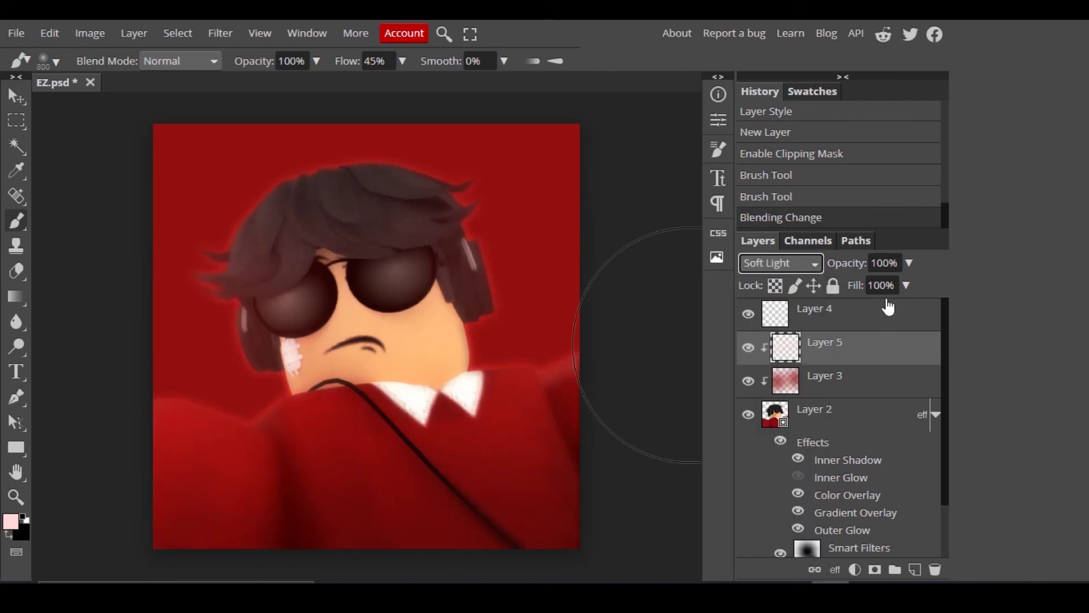
- Lower the fill of Layer 5 and toggle the layer's visibility to compare the lighting
{"action": "left_click", "coordinate": [905, 286]}
{"action": "left_click", "coordinate": [870, 306]}
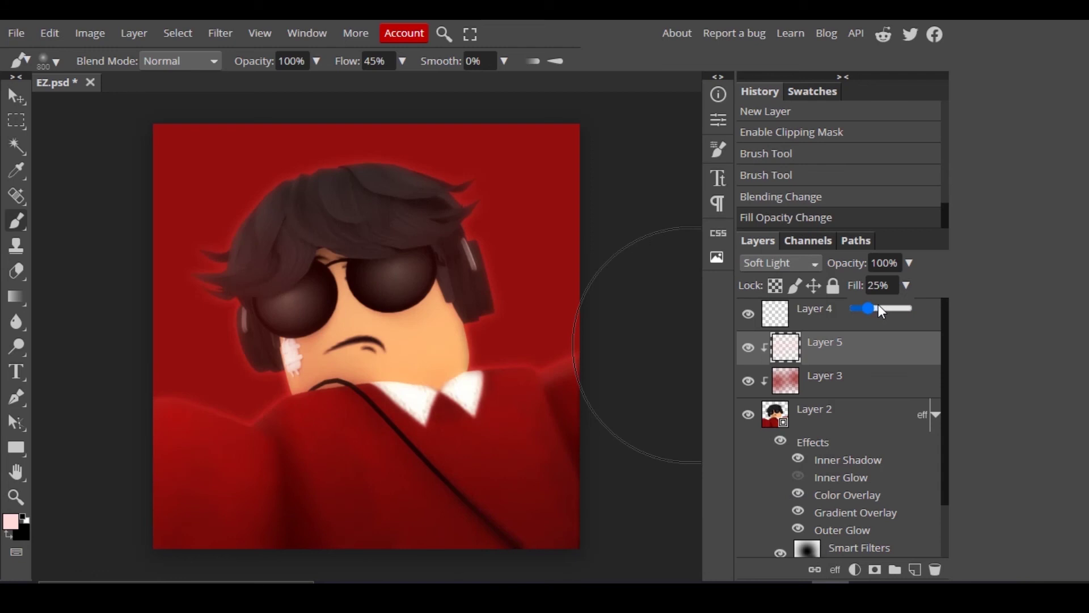
{"action": "left_click", "coordinate": [879, 306]}
{"action": "left_click", "coordinate": [749, 349]}
- Add an empty layer above Layer 5 and clip it to the character as a clipping mask
{"action": "left_click", "coordinate": [915, 568]}
{"action": "right_click", "coordinate": [820, 360]}
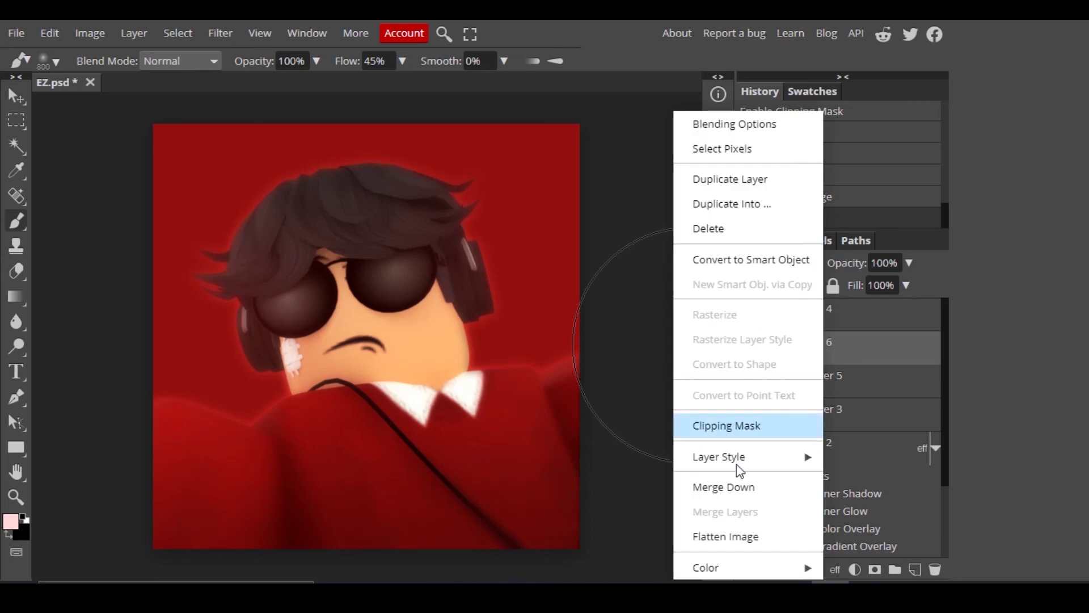
{"action": "left_click", "coordinate": [731, 427]}
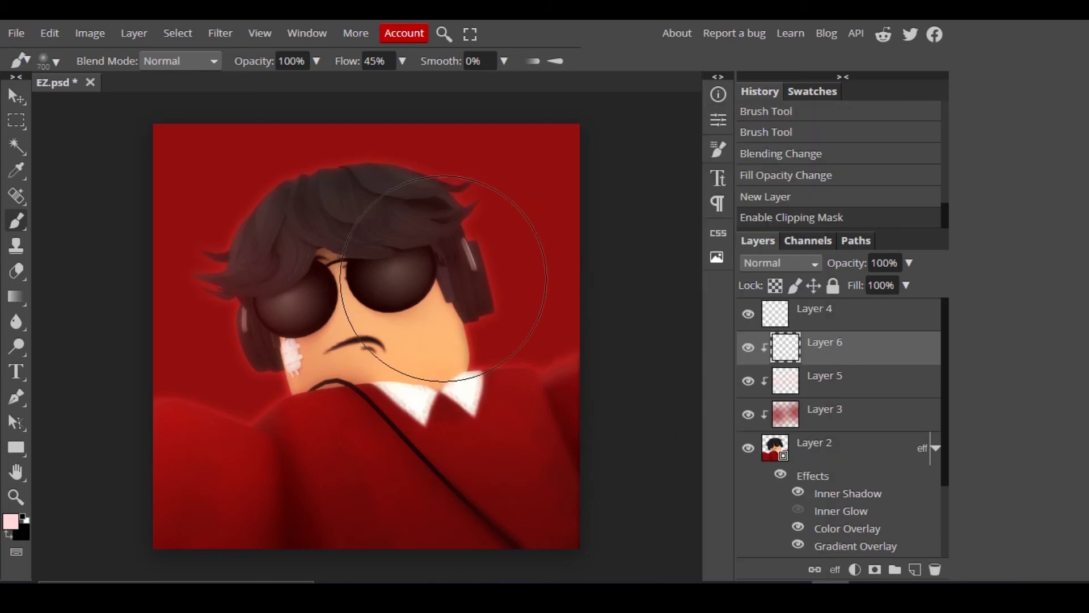
- Dab a light-pink glow onto both sunglass lenses with a size 200 brush and set Layer 6 to Overlay
{"action": "key", "text": "bracketleft"}
{"action": "key", "text": "bracketleft"}
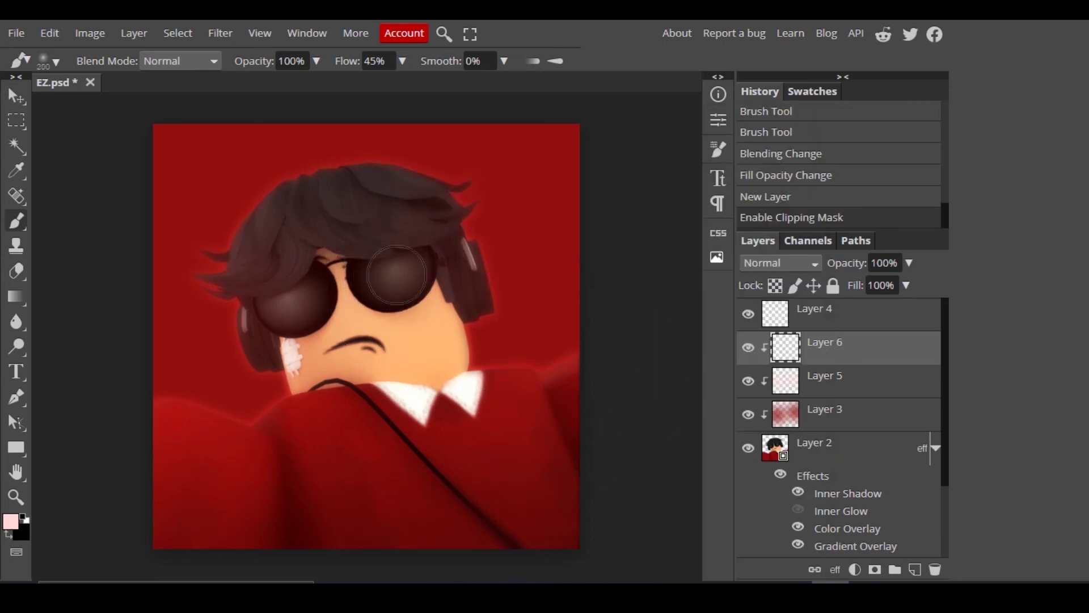
{"action": "left_click", "coordinate": [398, 269]}
{"action": "left_click", "coordinate": [289, 301]}
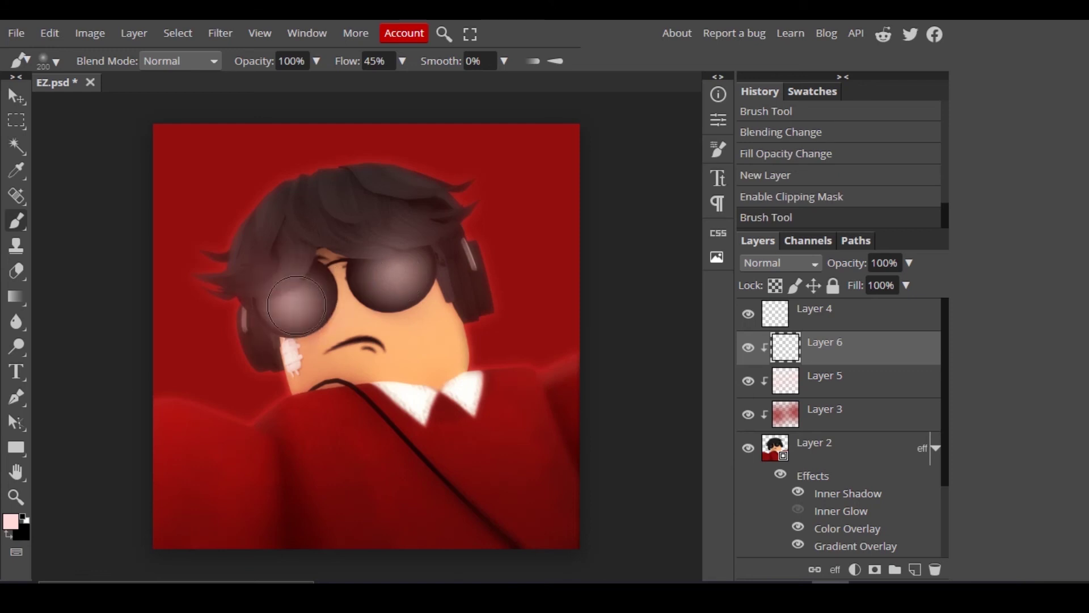
{"action": "left_click", "coordinate": [785, 264]}
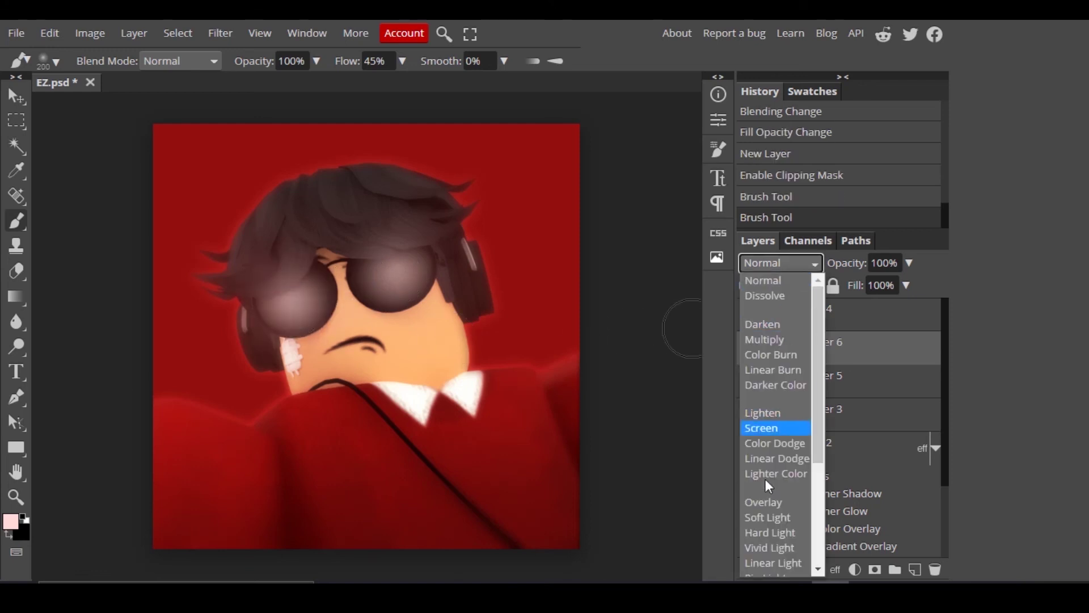
{"action": "left_click", "coordinate": [770, 502]}
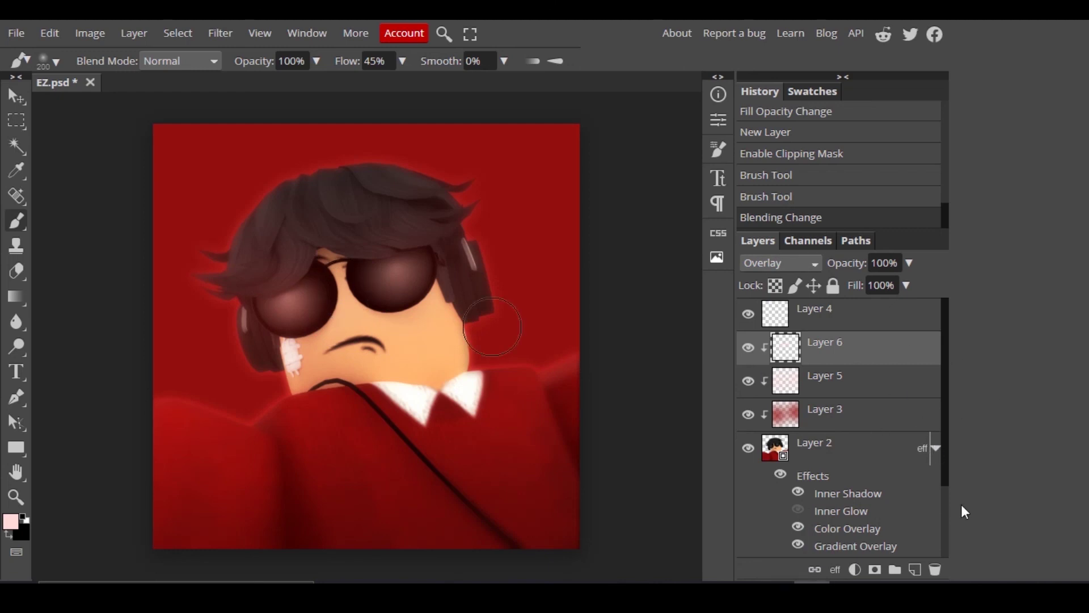
- Add an empty layer above Layer 6, place it in a new layer group and select the group
{"action": "left_click", "coordinate": [919, 569]}
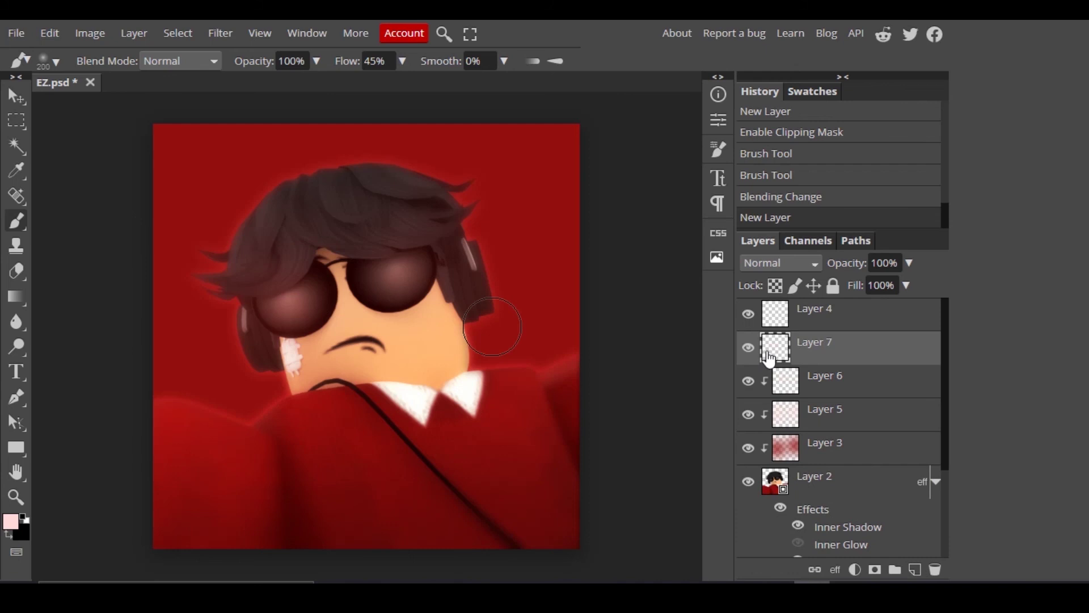
{"action": "key", "text": "ctrl+g"}
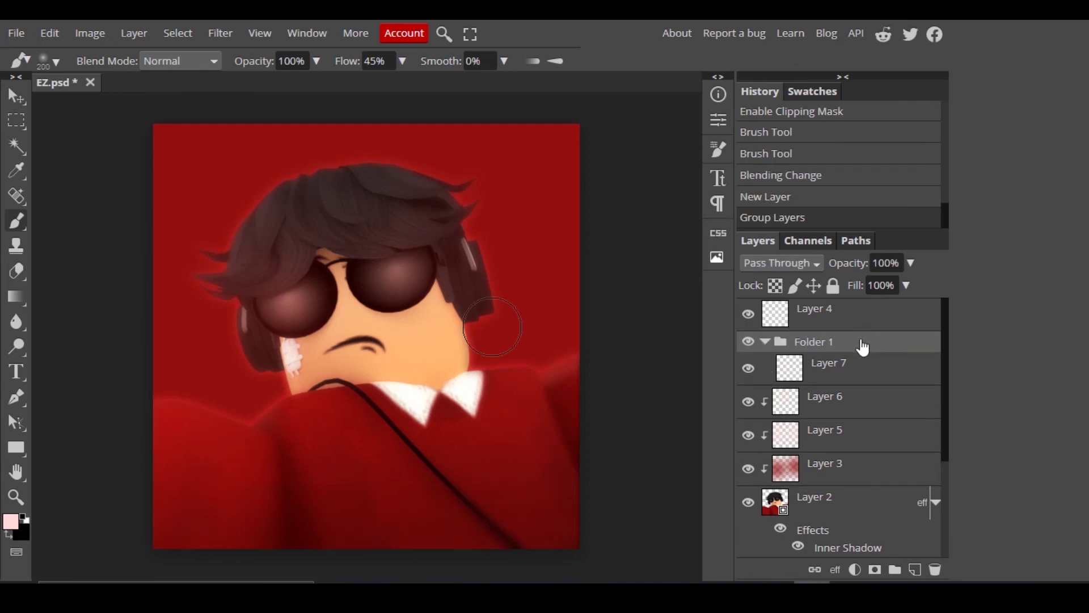
{"action": "left_click", "coordinate": [833, 366]}
{"action": "left_click", "coordinate": [830, 345]}
- Add a Vibrance adjustment layer with Saturation 18 in Folder 1 and reduce its opacity to 61%
{"action": "left_click", "coordinate": [855, 568]}
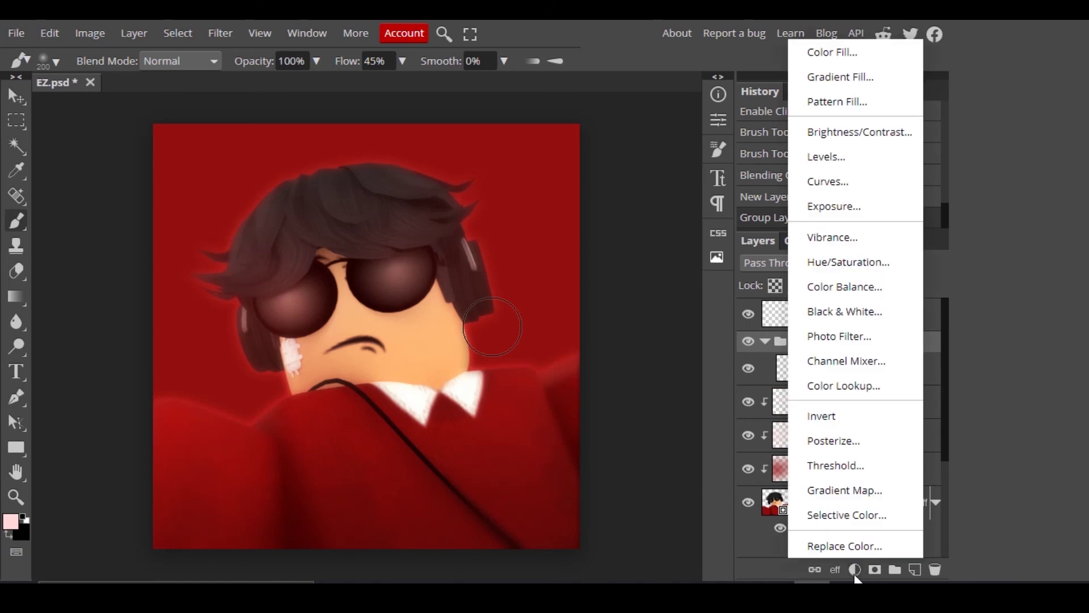
{"action": "left_click", "coordinate": [856, 247]}
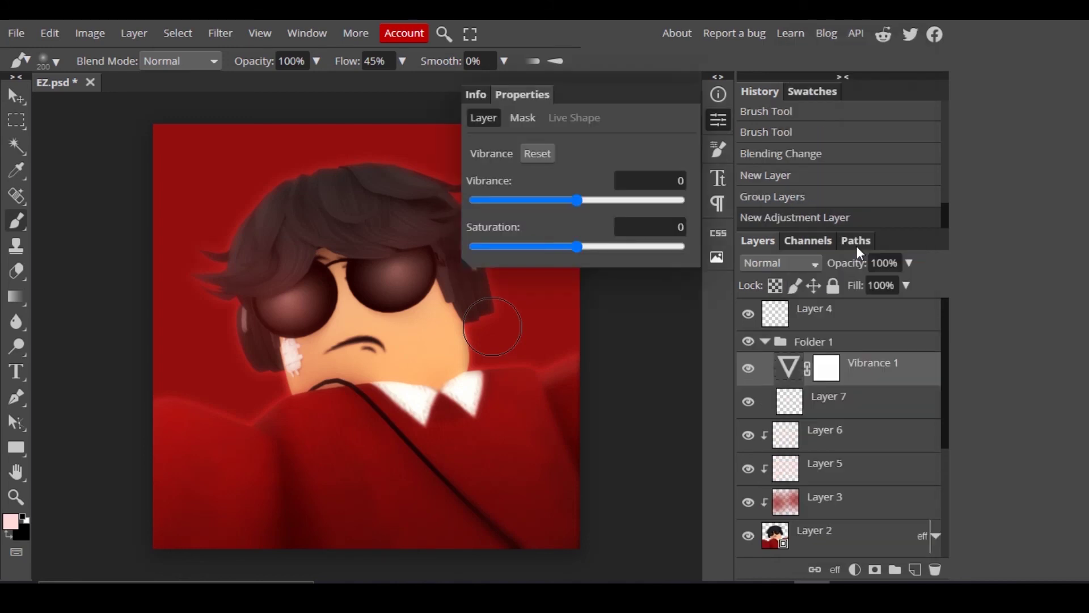
{"action": "left_click", "coordinate": [596, 246]}
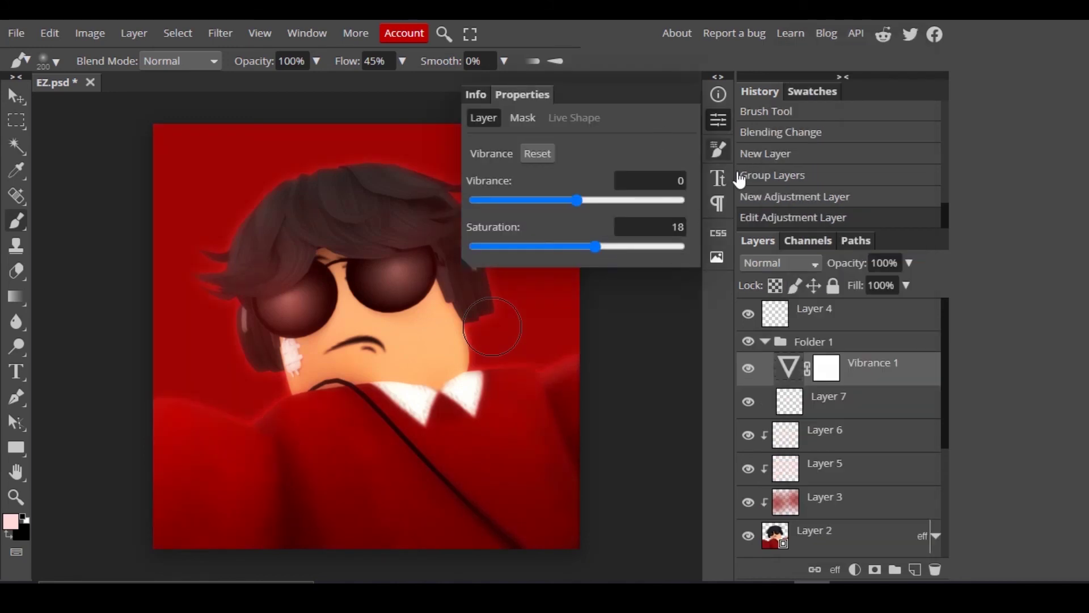
{"action": "left_click", "coordinate": [717, 119]}
{"action": "left_click", "coordinate": [909, 264]}
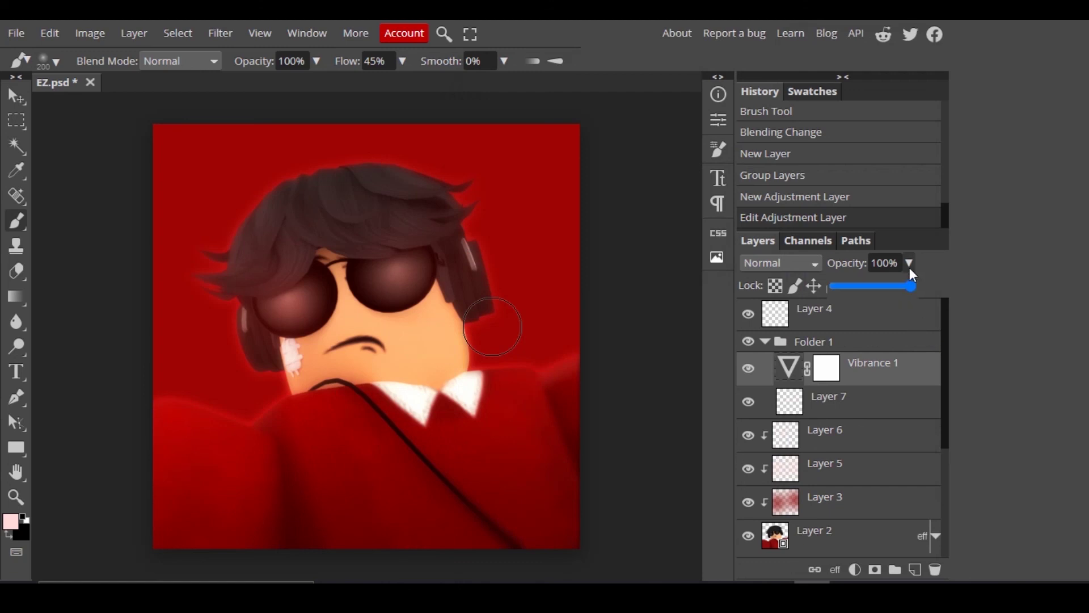
{"action": "left_click_drag", "start_coordinate": [910, 286], "coordinate": [881, 288]}
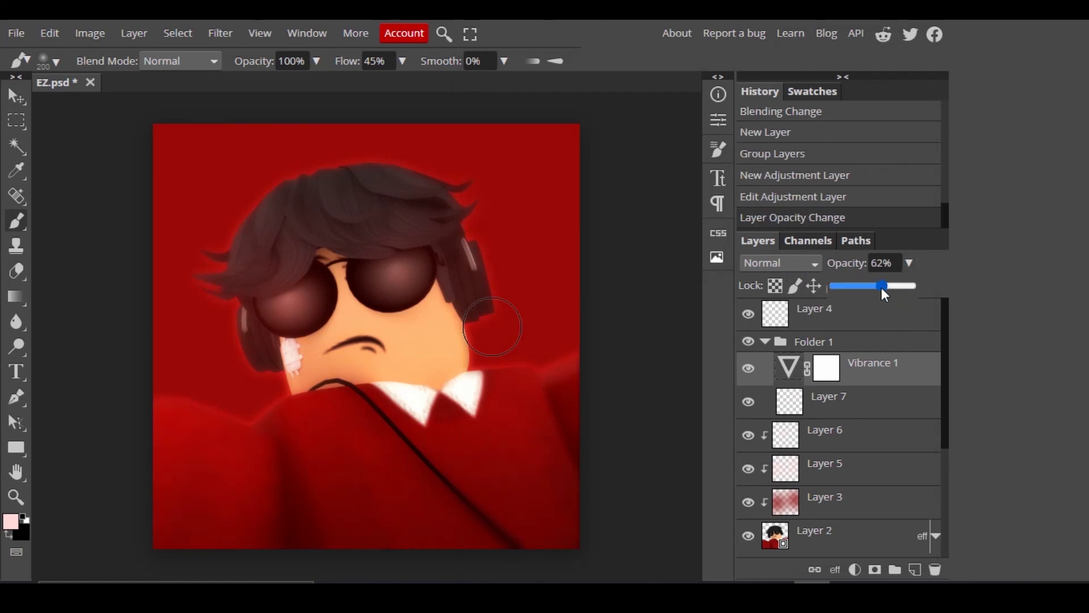
- Add a Curves adjustment layer and shape the RGB curve with a lowered midpoint and a slightly steeper upper part
{"action": "left_click", "coordinate": [854, 569]}
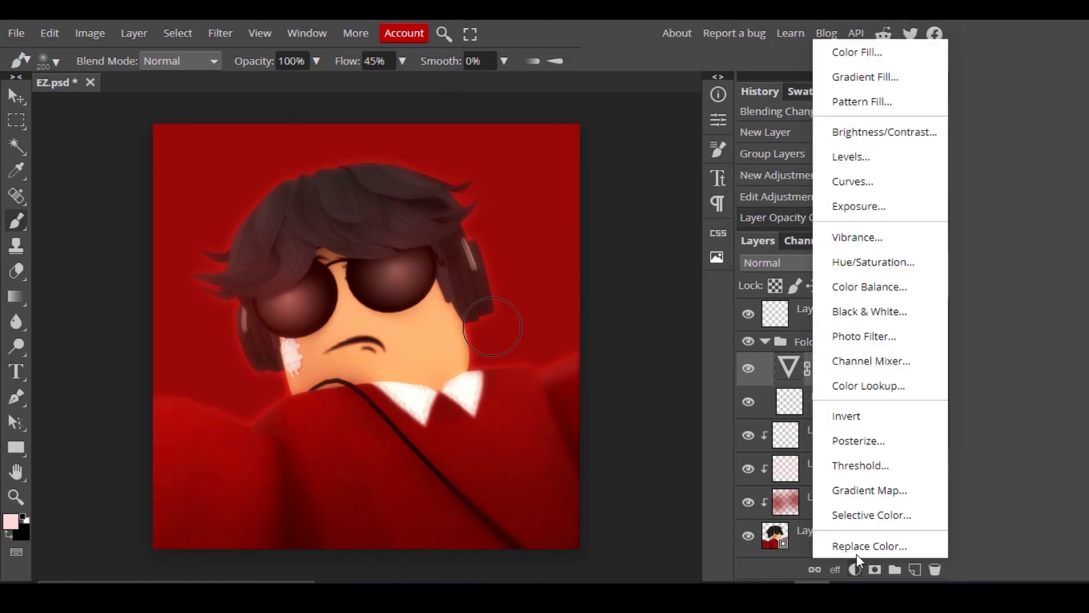
{"action": "left_click", "coordinate": [880, 188]}
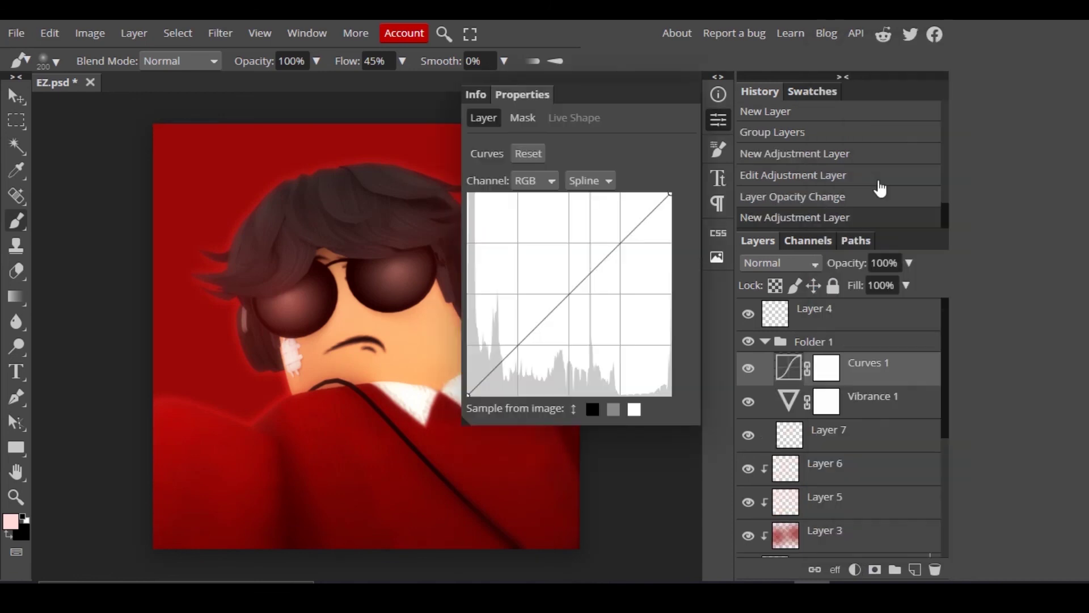
{"action": "left_click_drag", "start_coordinate": [568, 298], "coordinate": [579, 318]}
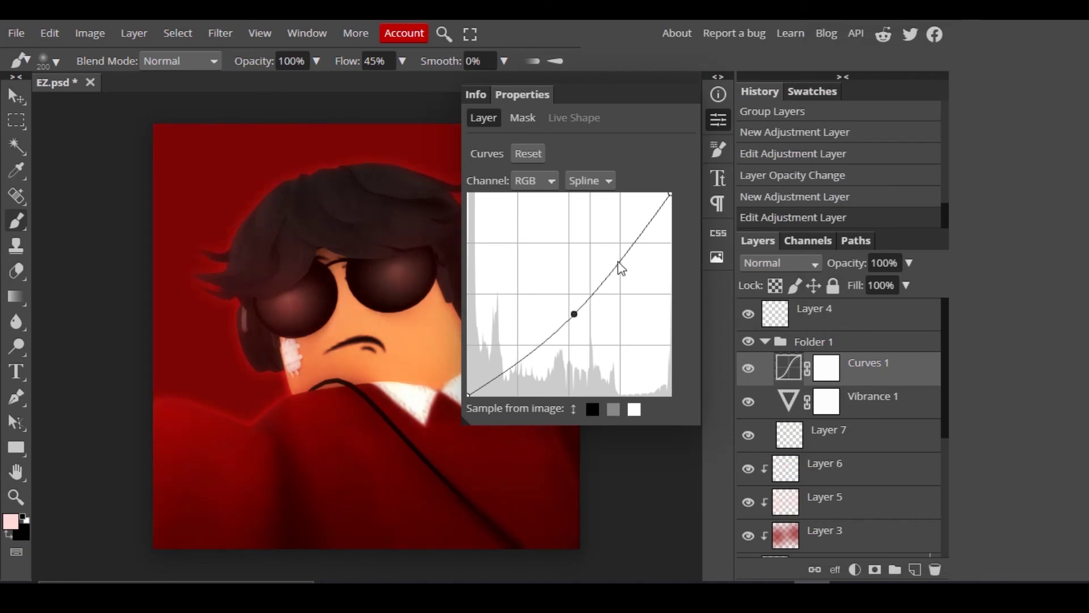
{"action": "left_click_drag", "start_coordinate": [621, 262], "coordinate": [615, 261]}
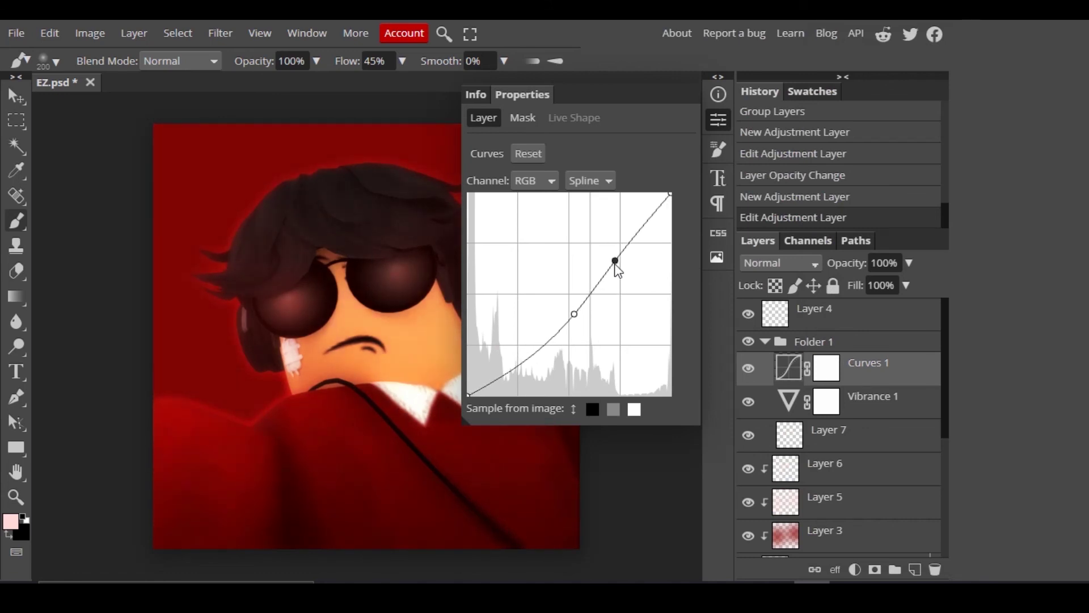
{"action": "left_click", "coordinate": [719, 119]}
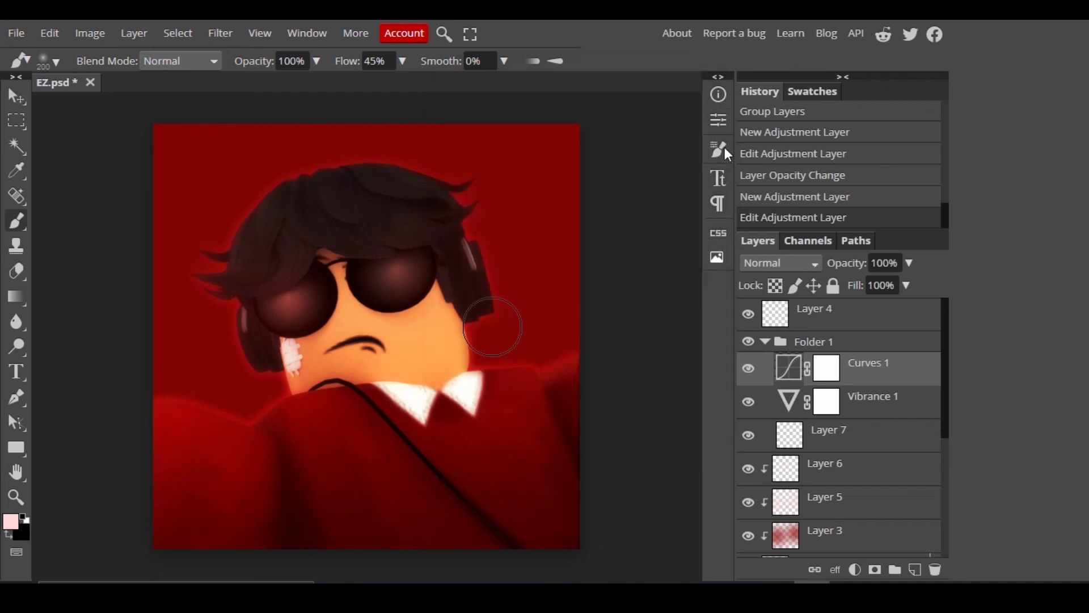
- Set the fill of the Curves adjustment layer to 78%
{"action": "left_click", "coordinate": [906, 285]}
{"action": "left_click", "coordinate": [879, 310]}
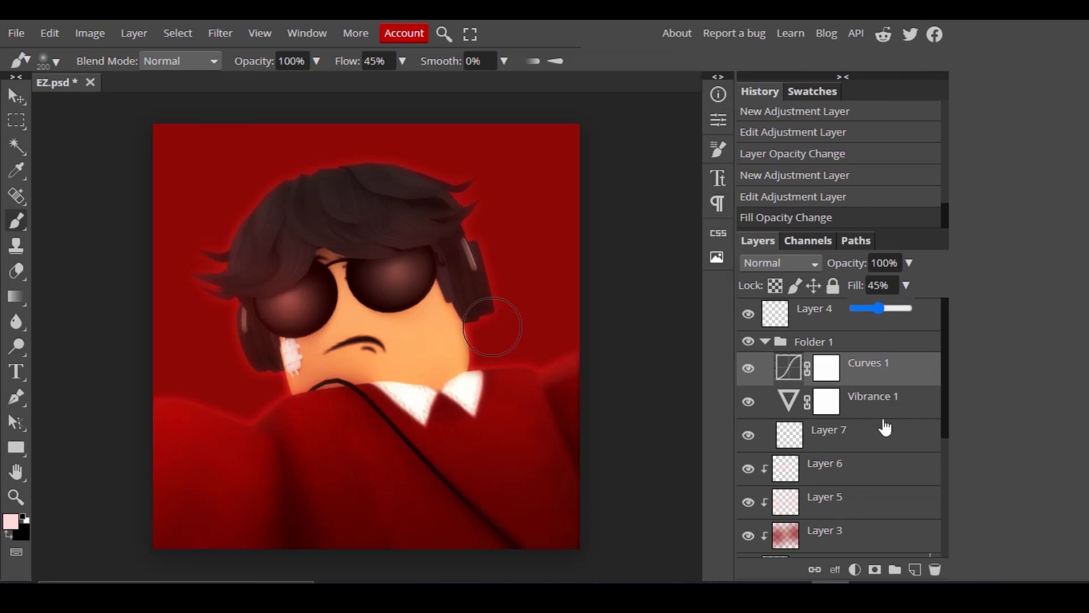
{"action": "left_click", "coordinate": [896, 310]}
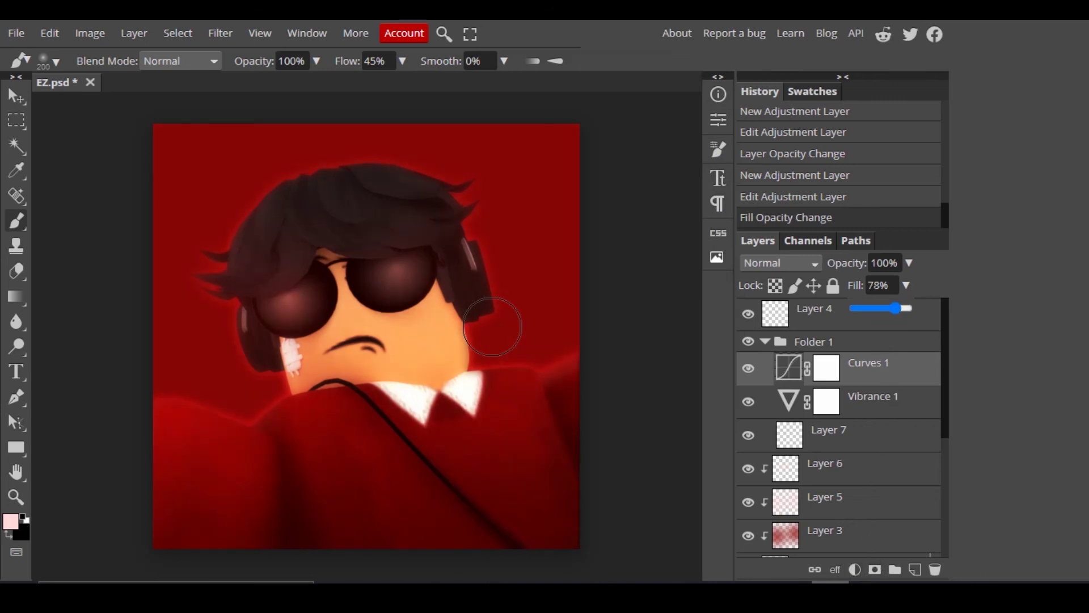
- Add a Color Balance adjustment layer and set the Red value of the shadows to 30
{"action": "left_click", "coordinate": [855, 569]}
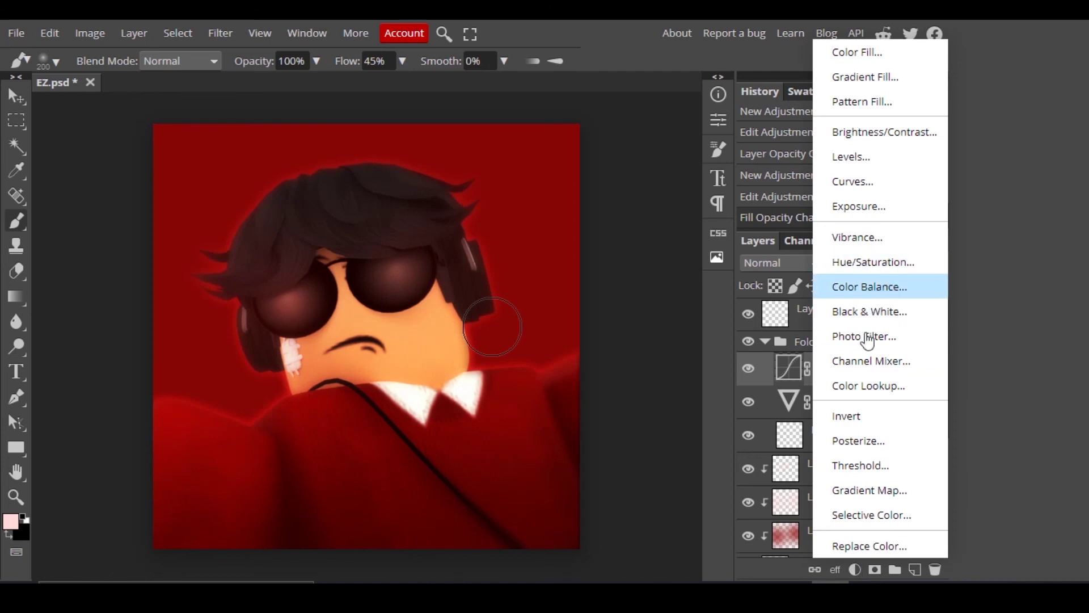
{"action": "left_click", "coordinate": [896, 293]}
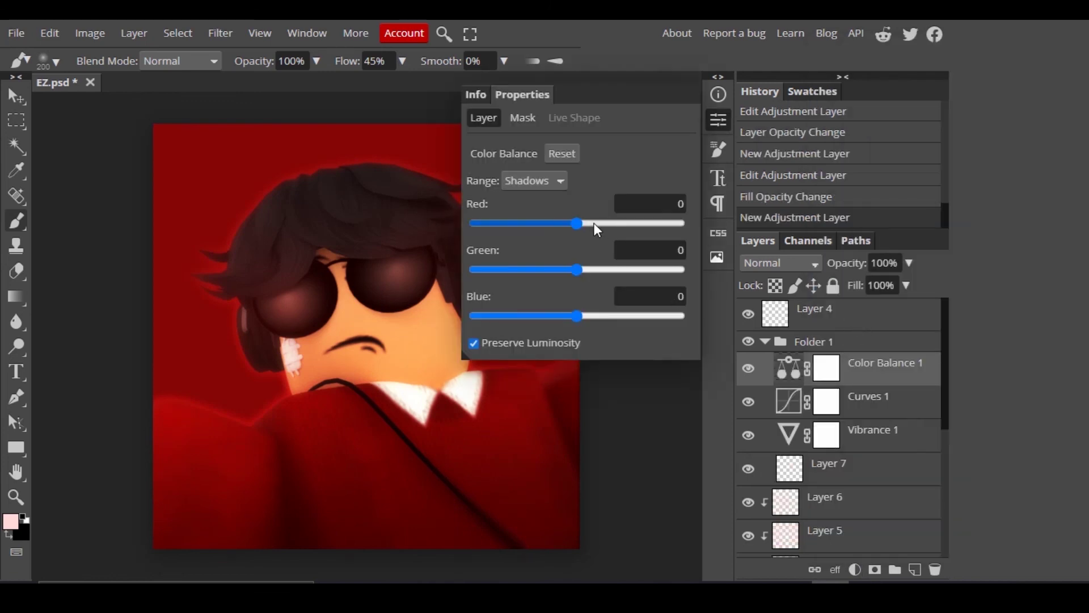
{"action": "left_click_drag", "start_coordinate": [594, 224], "coordinate": [609, 220]}
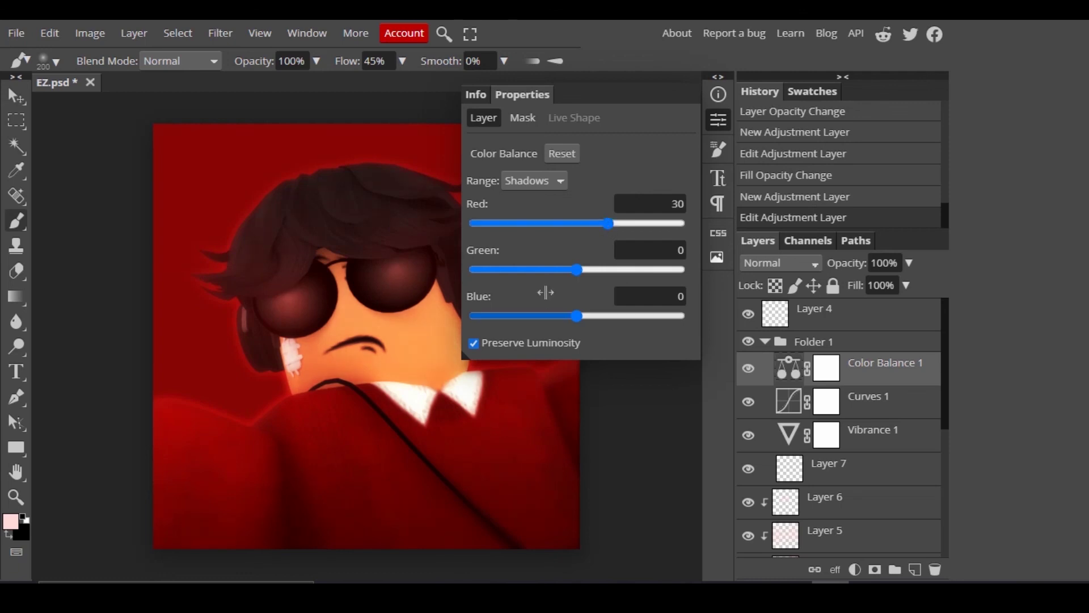
- Try shifting the Blue value of the shadows in both directions and set it back to 0
{"action": "left_click", "coordinate": [591, 315]}
{"action": "left_click", "coordinate": [546, 316]}
{"action": "left_click", "coordinate": [651, 293]}
{"action": "key", "text": "ctrl+a"}
{"action": "type", "text": "0"}
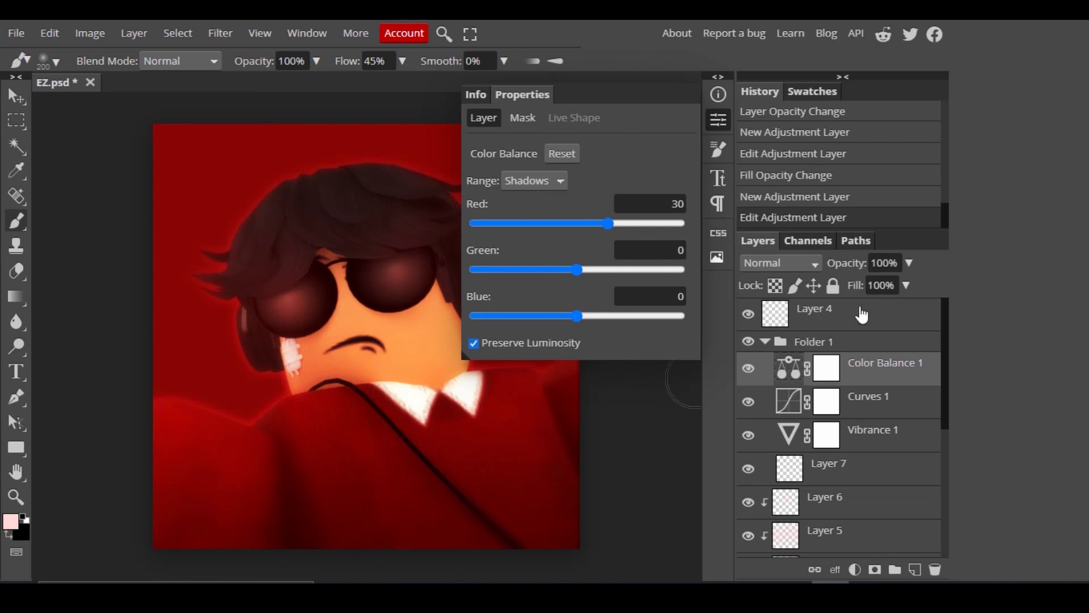
{"action": "left_click", "coordinate": [719, 119]}
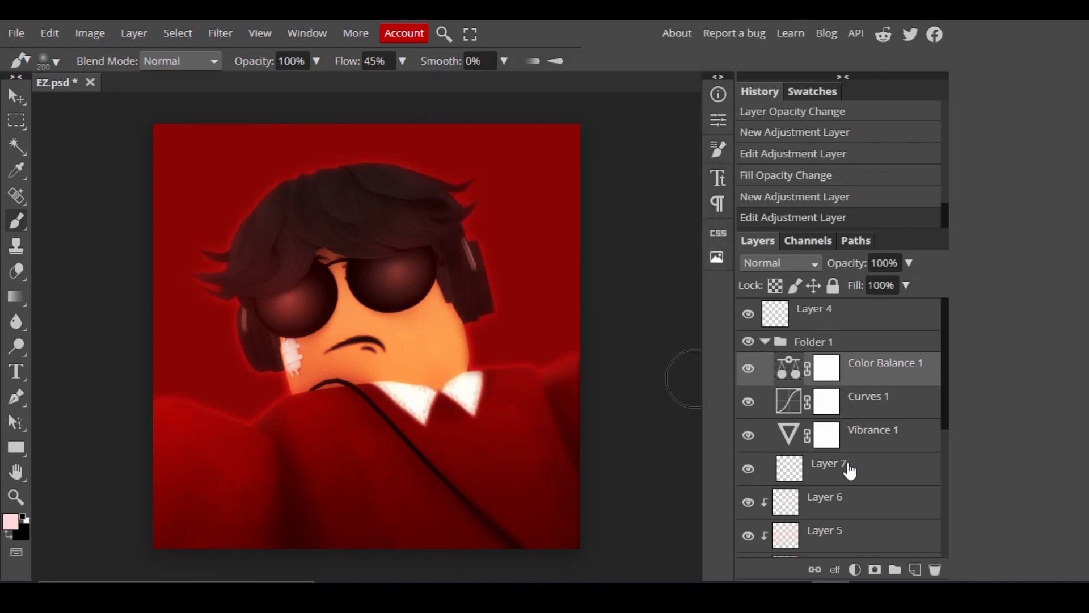
- Add an Exposure adjustment layer with Exposure 1.400 and Offset -0.015
{"action": "left_click", "coordinate": [855, 569]}
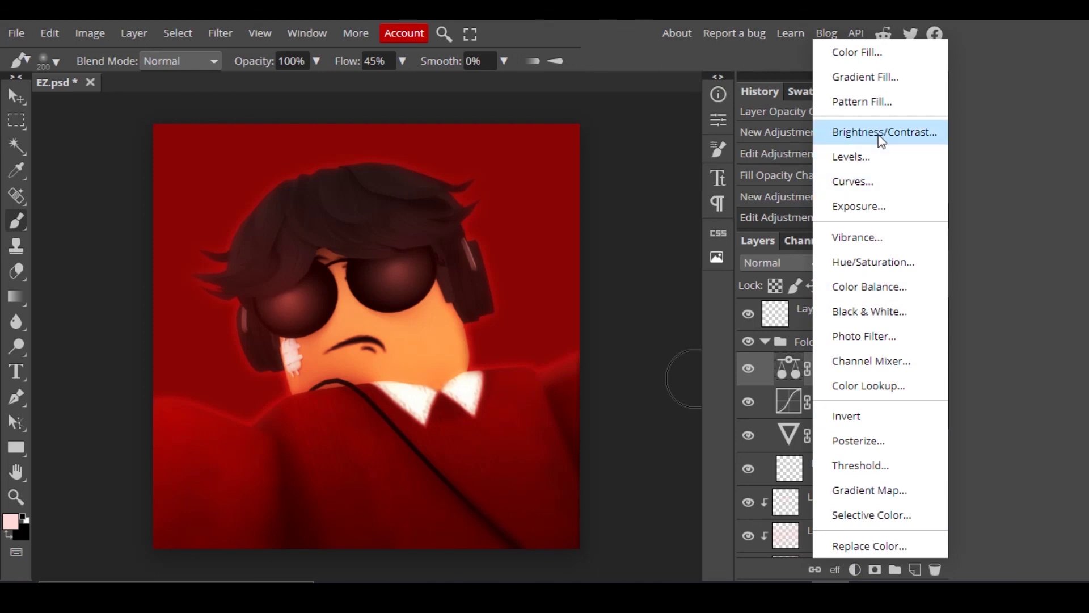
{"action": "left_click", "coordinate": [877, 212]}
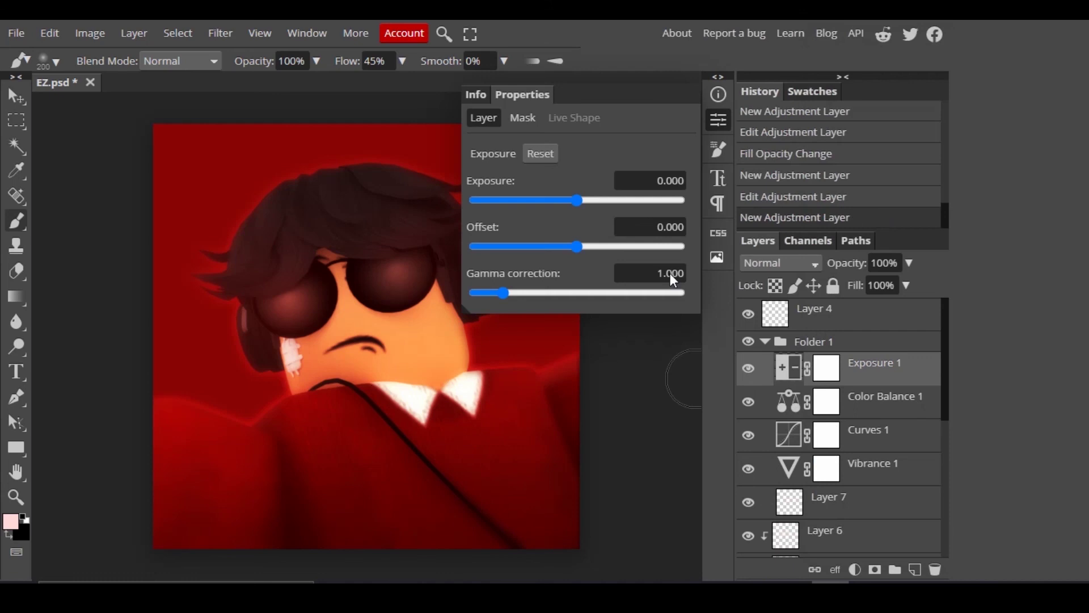
{"action": "left_click", "coordinate": [584, 200]}
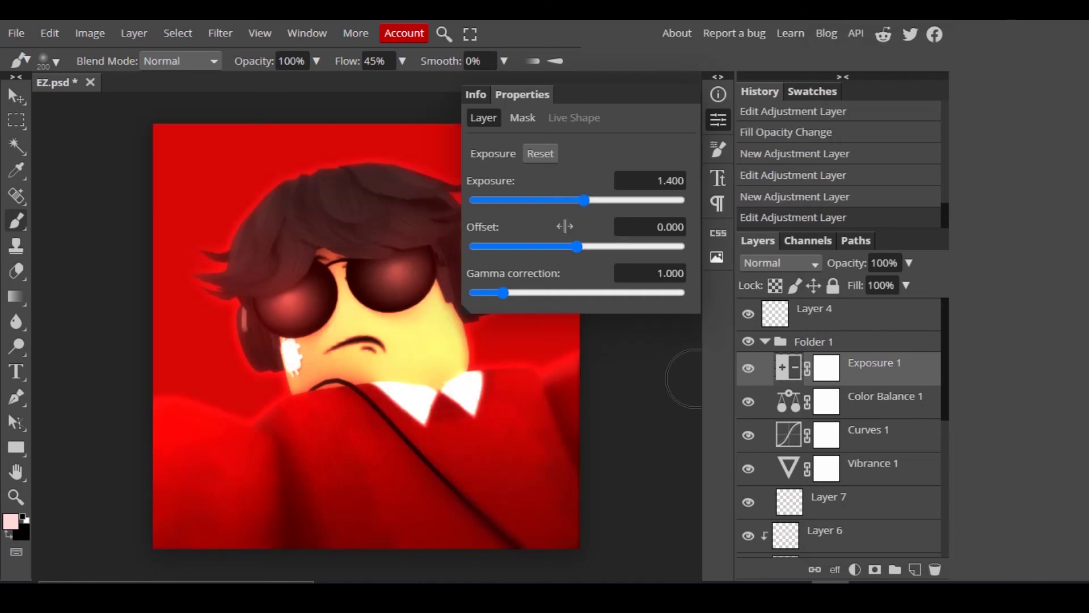
{"action": "left_click_drag", "start_coordinate": [574, 250], "coordinate": [572, 250]}
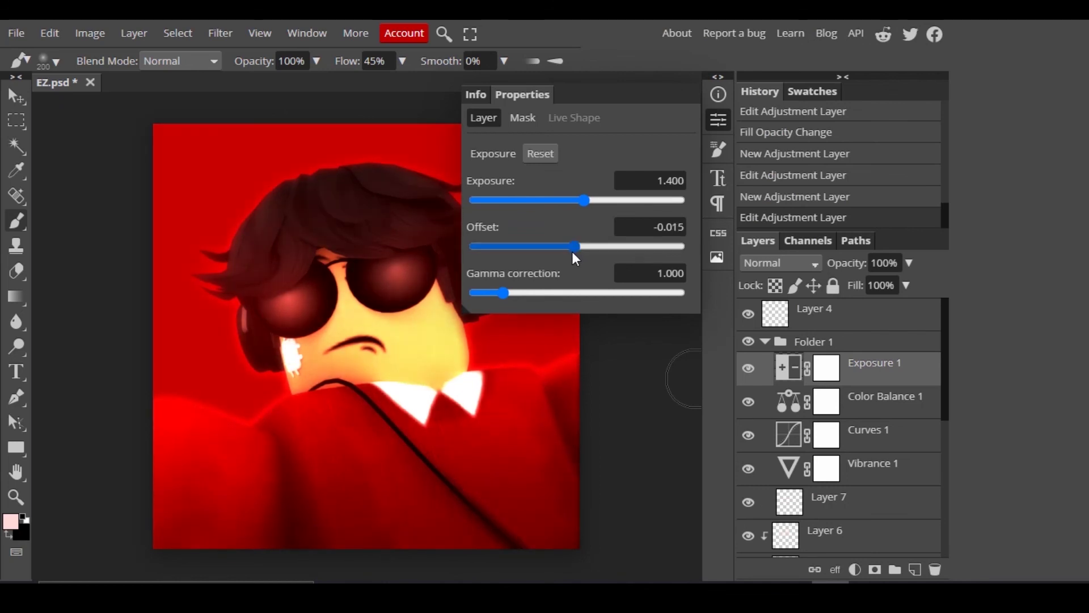
- Reduce the fill of the Exposure adjustment layer to 14% and toggle its visibility to compare
{"action": "left_click", "coordinate": [907, 285]}
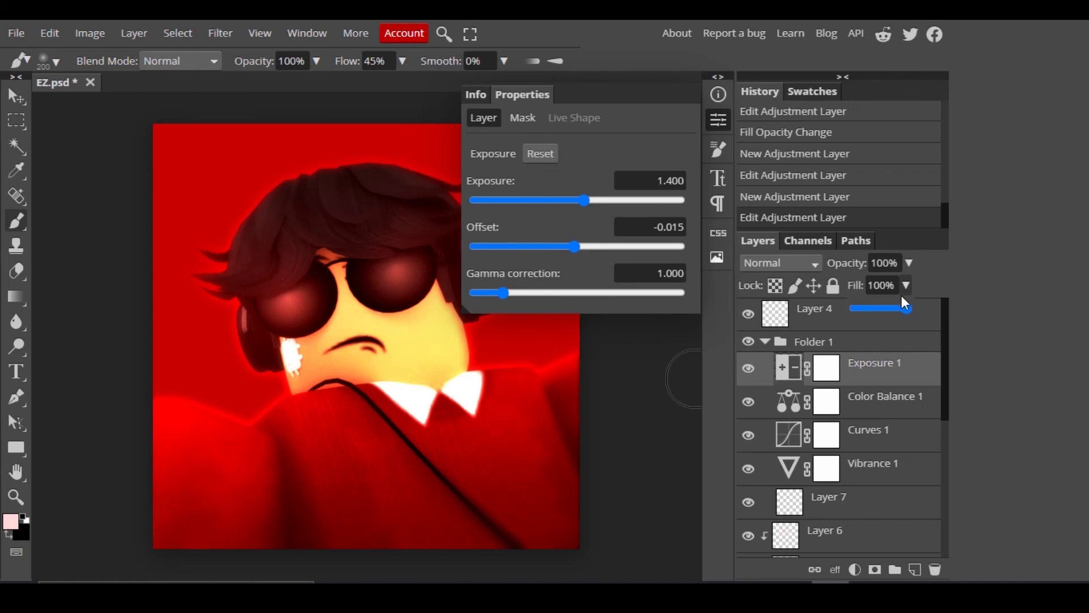
{"action": "left_click", "coordinate": [876, 309]}
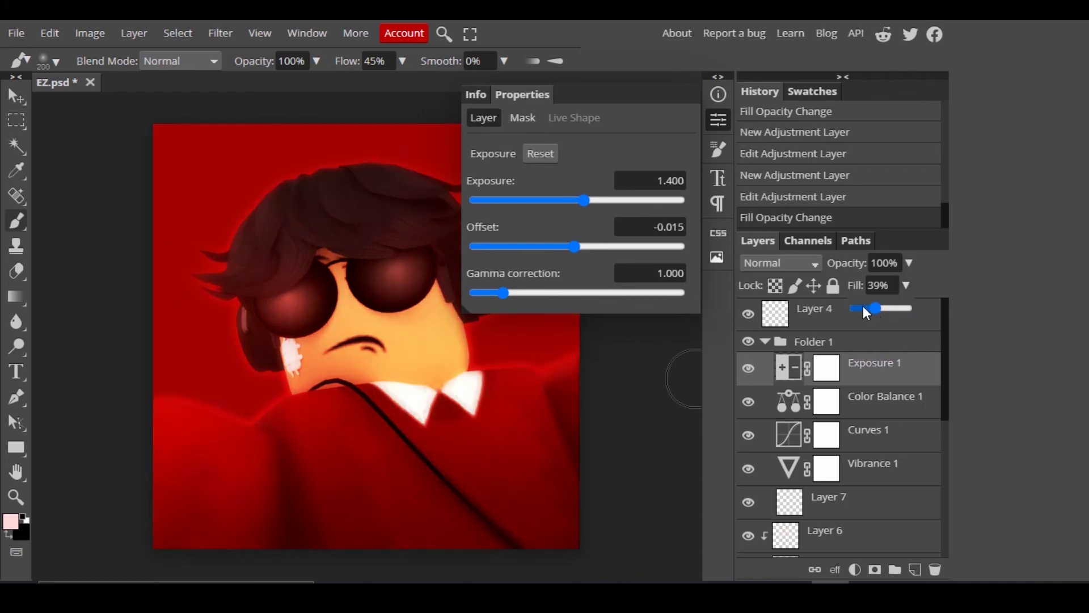
{"action": "left_click", "coordinate": [863, 308]}
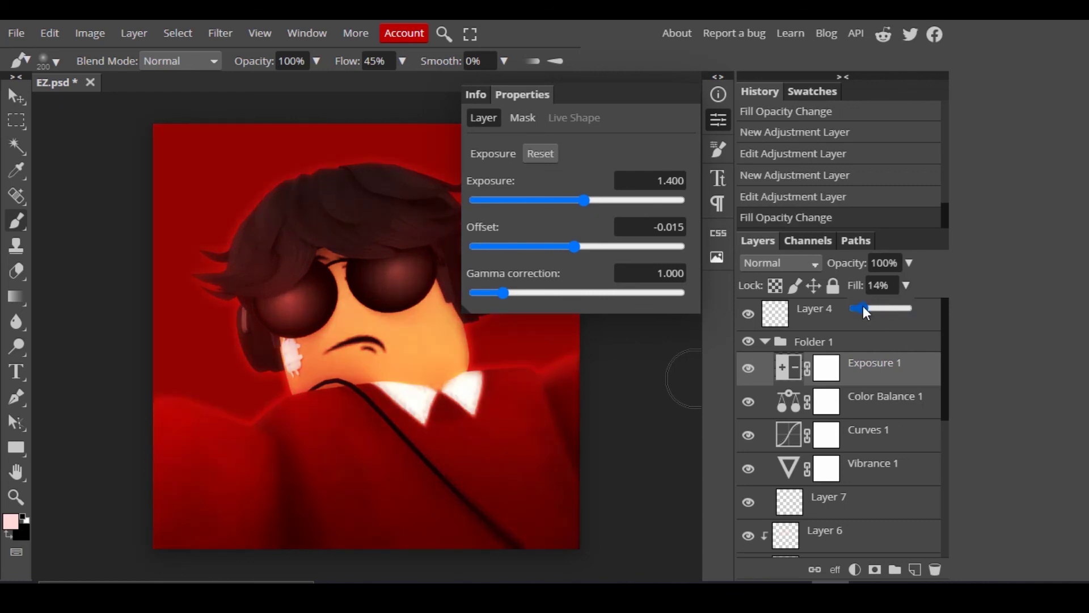
{"action": "left_click", "coordinate": [748, 369]}
{"action": "left_click", "coordinate": [748, 370]}
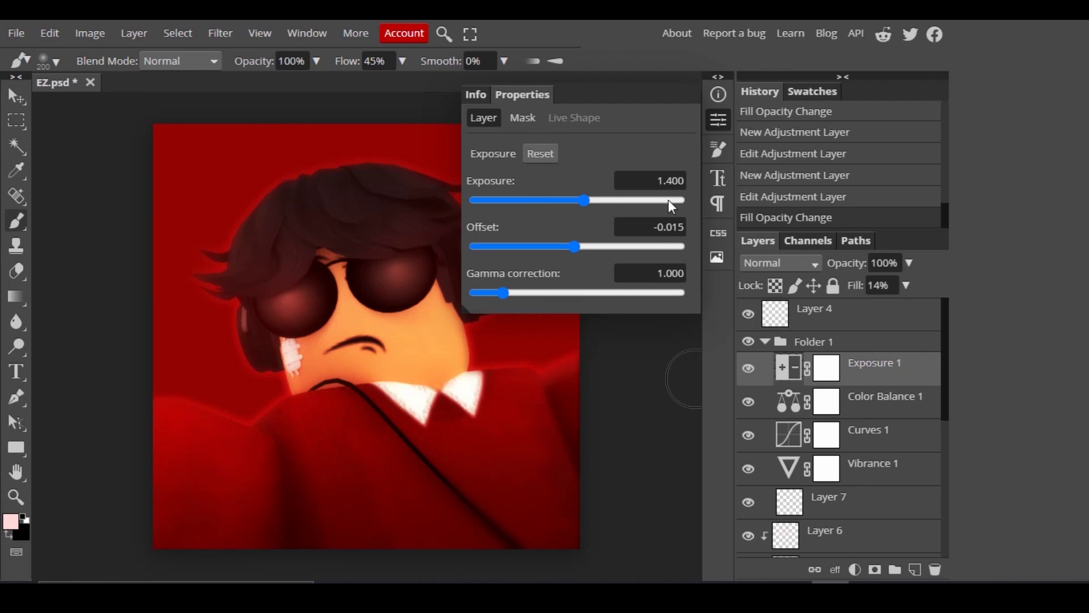
{"action": "left_click", "coordinate": [717, 124]}
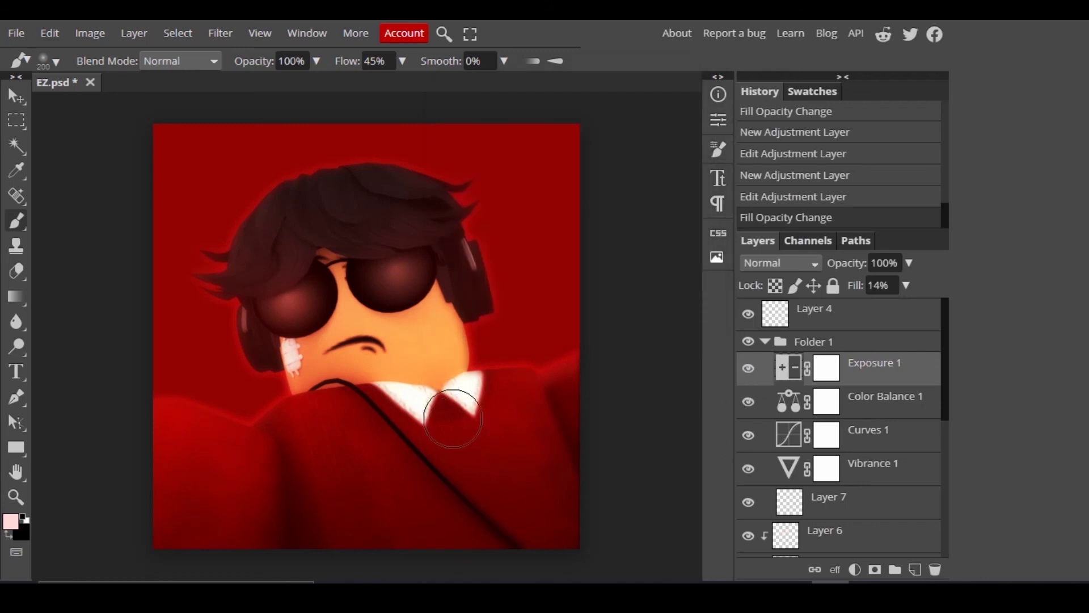